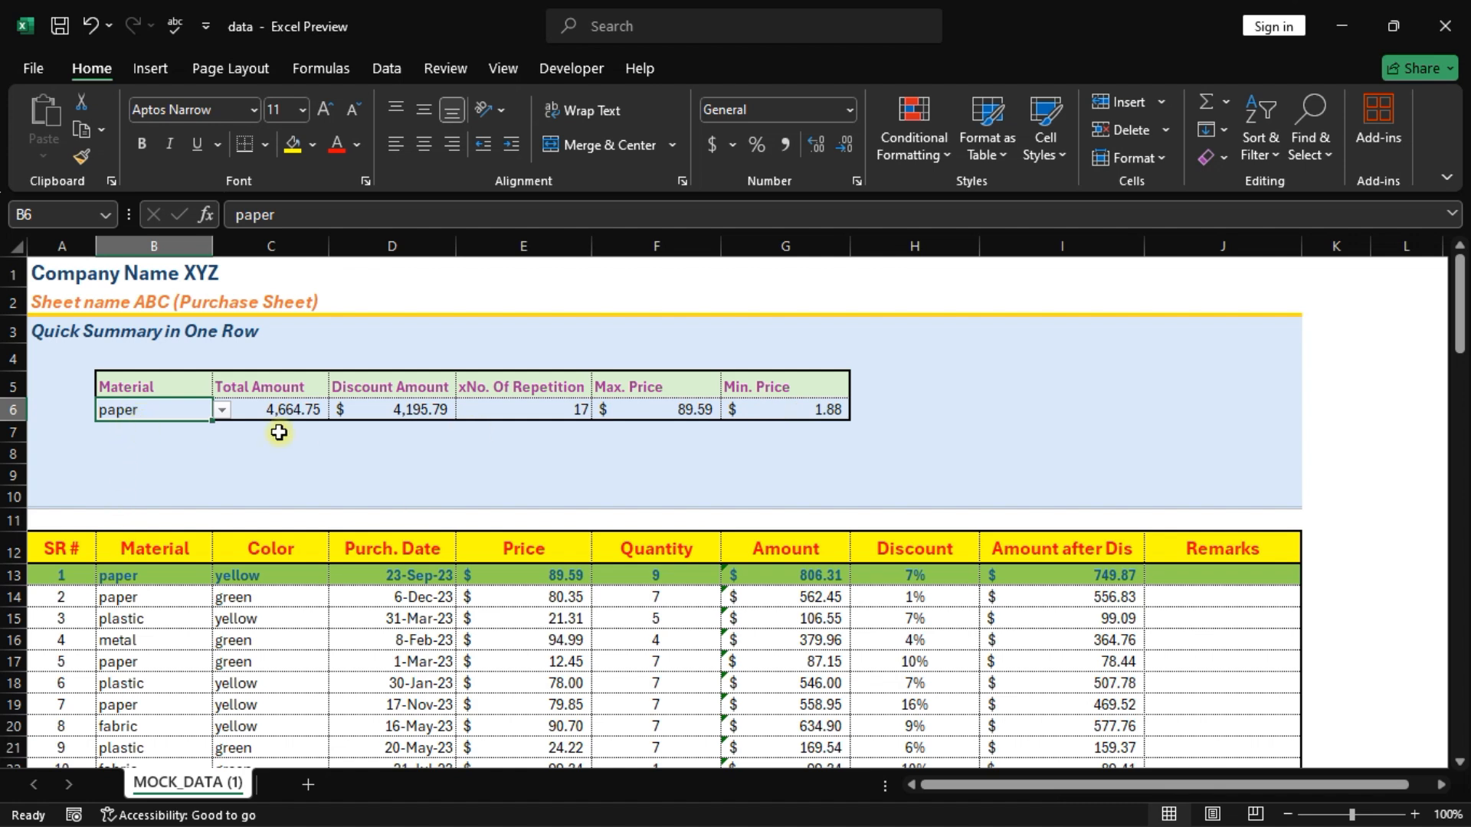
# Step: Switch the summary's material in B6 to plastic and after that to metal
pyautogui.click(221, 411)
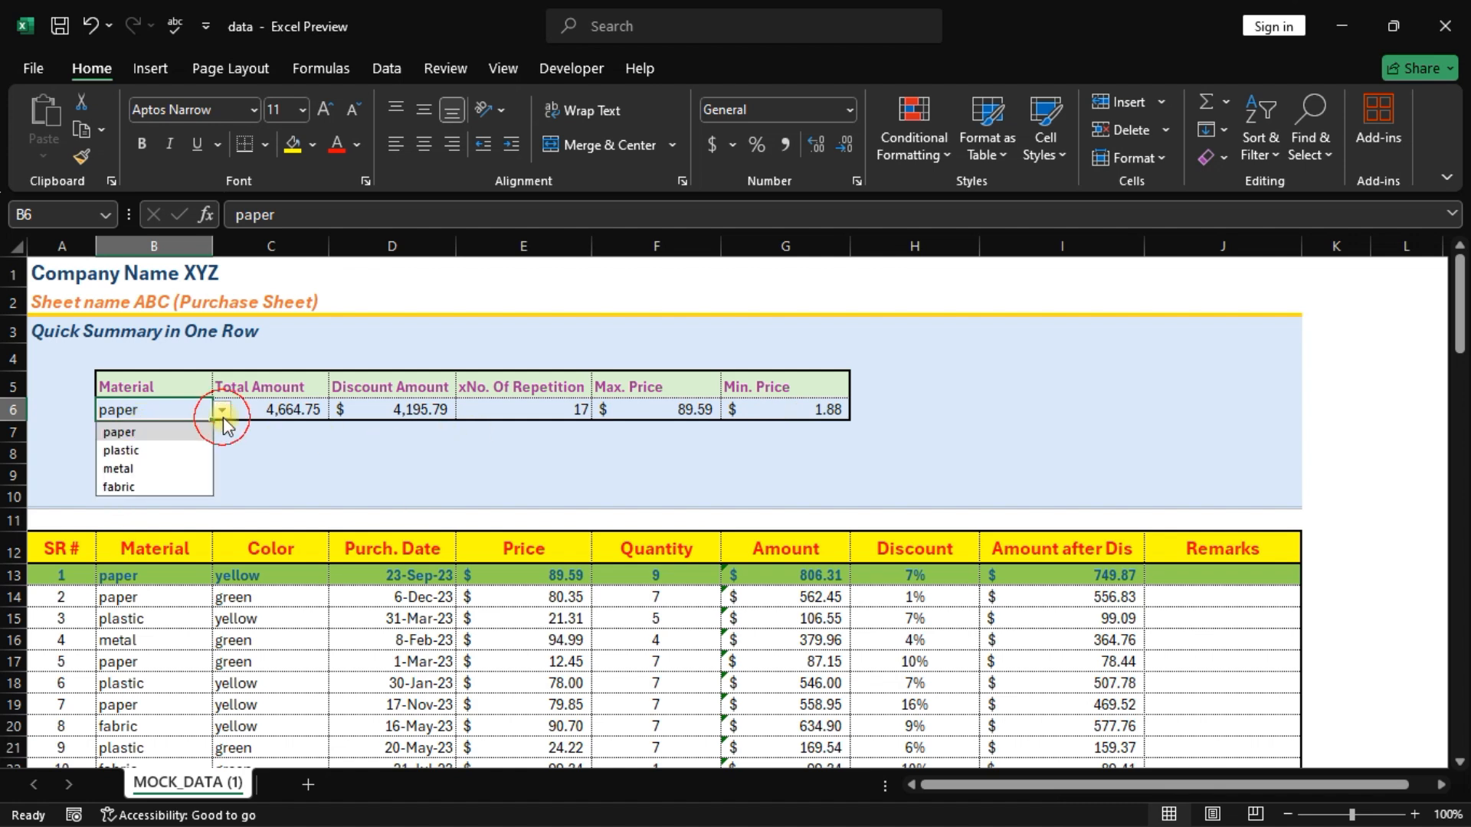
pyautogui.click(139, 452)
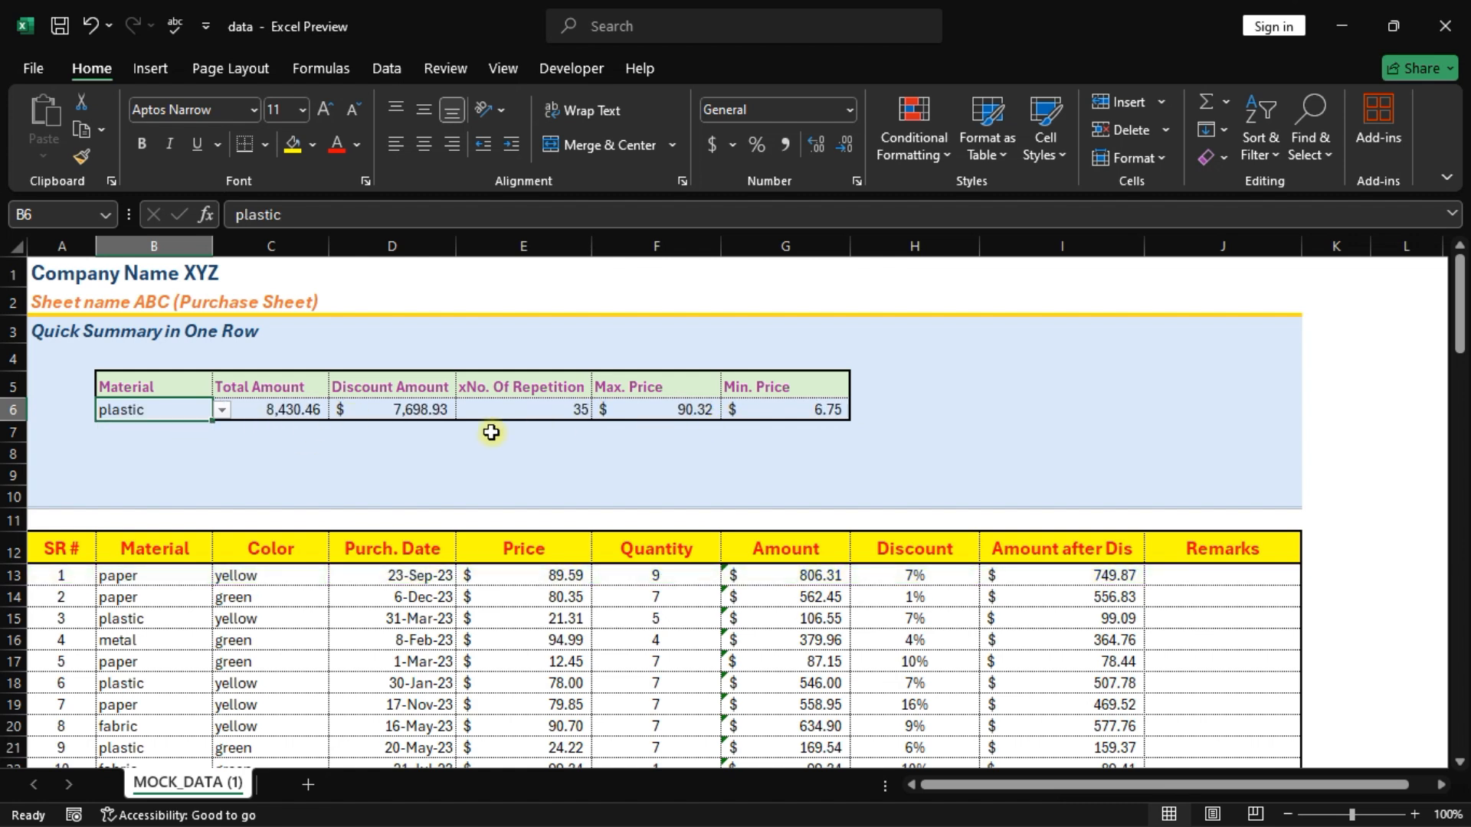
pyautogui.click(221, 410)
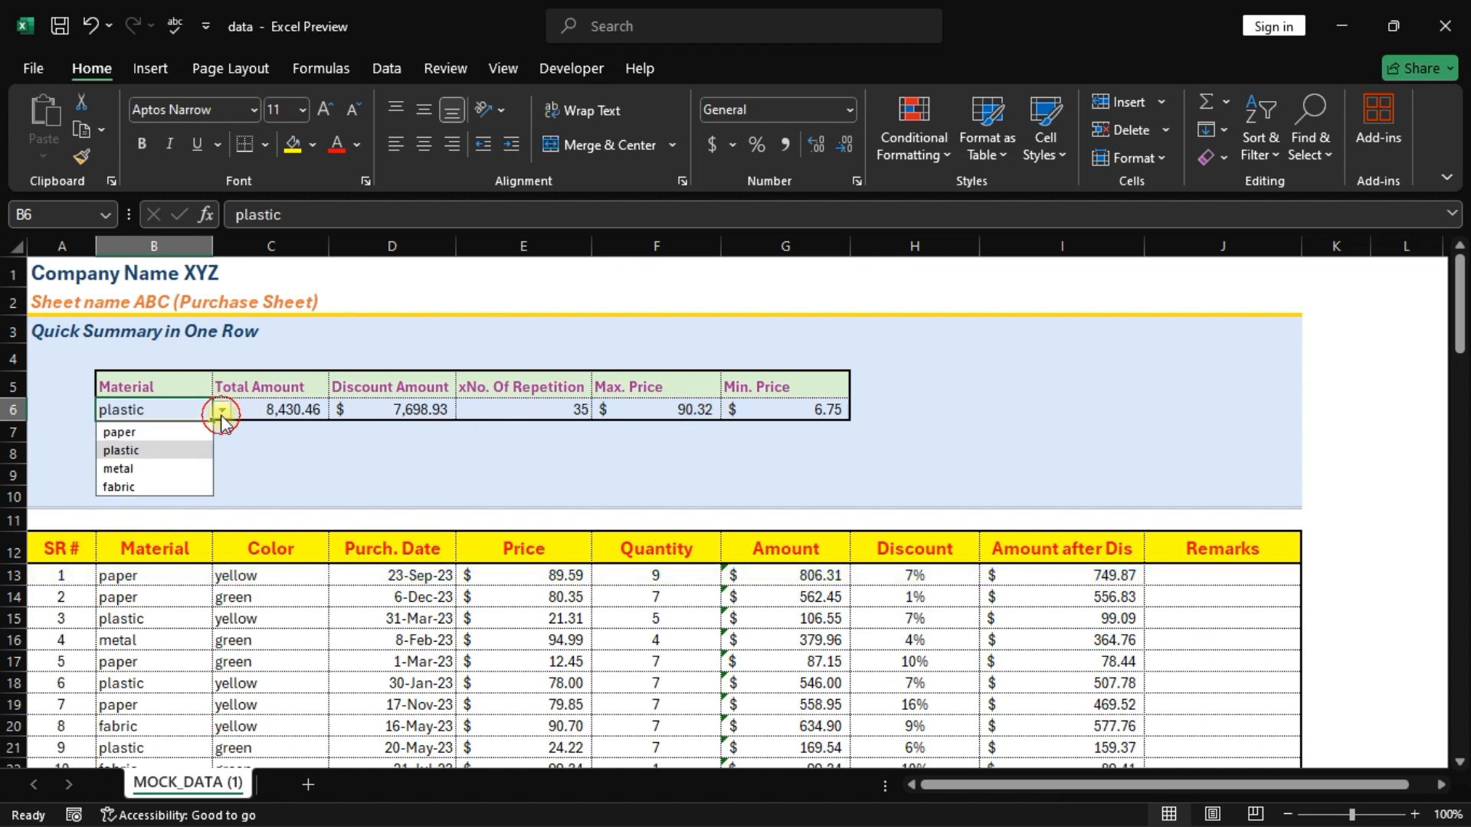
pyautogui.click(163, 469)
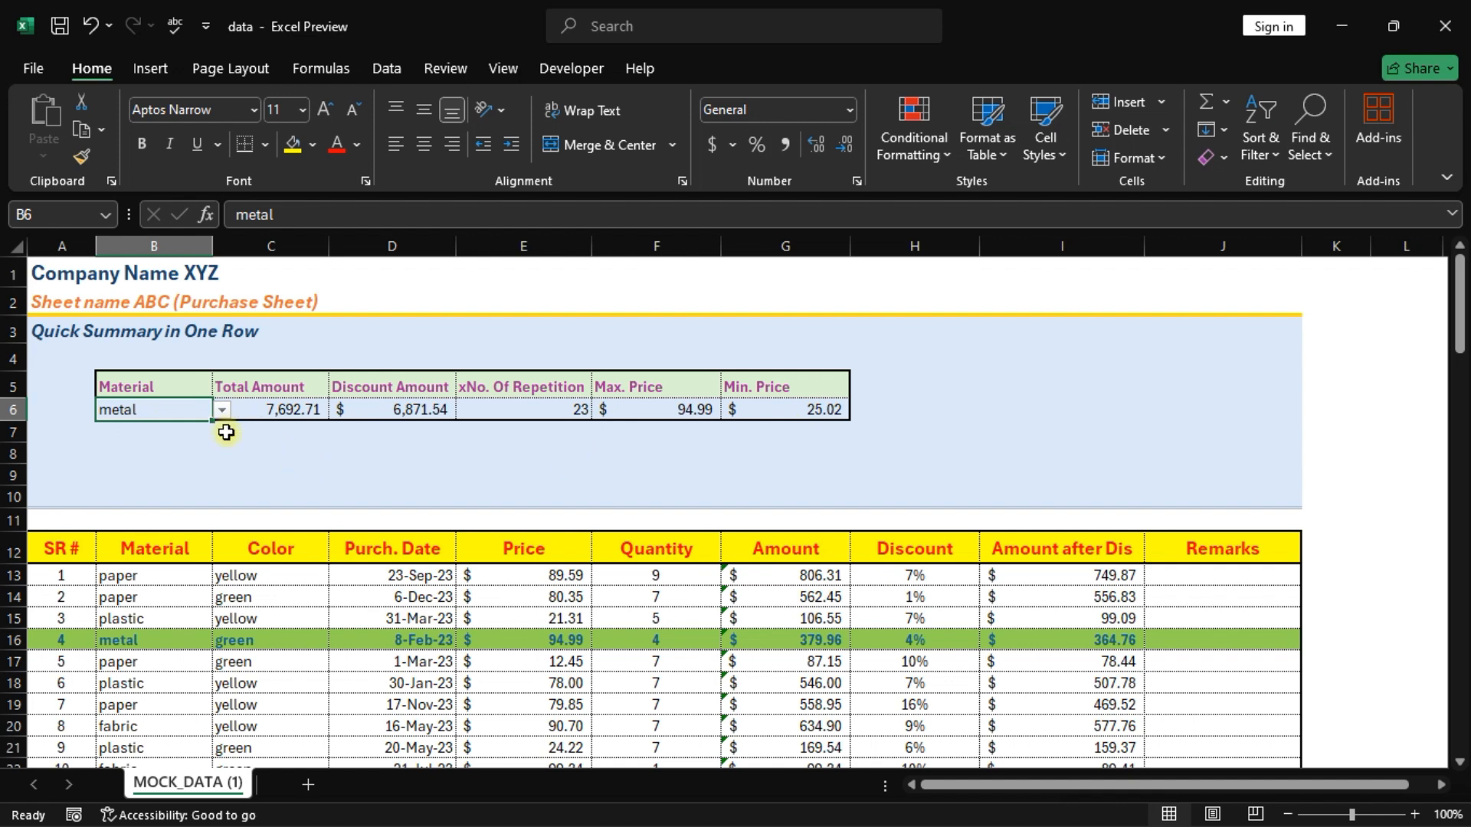
pyautogui.click(223, 412)
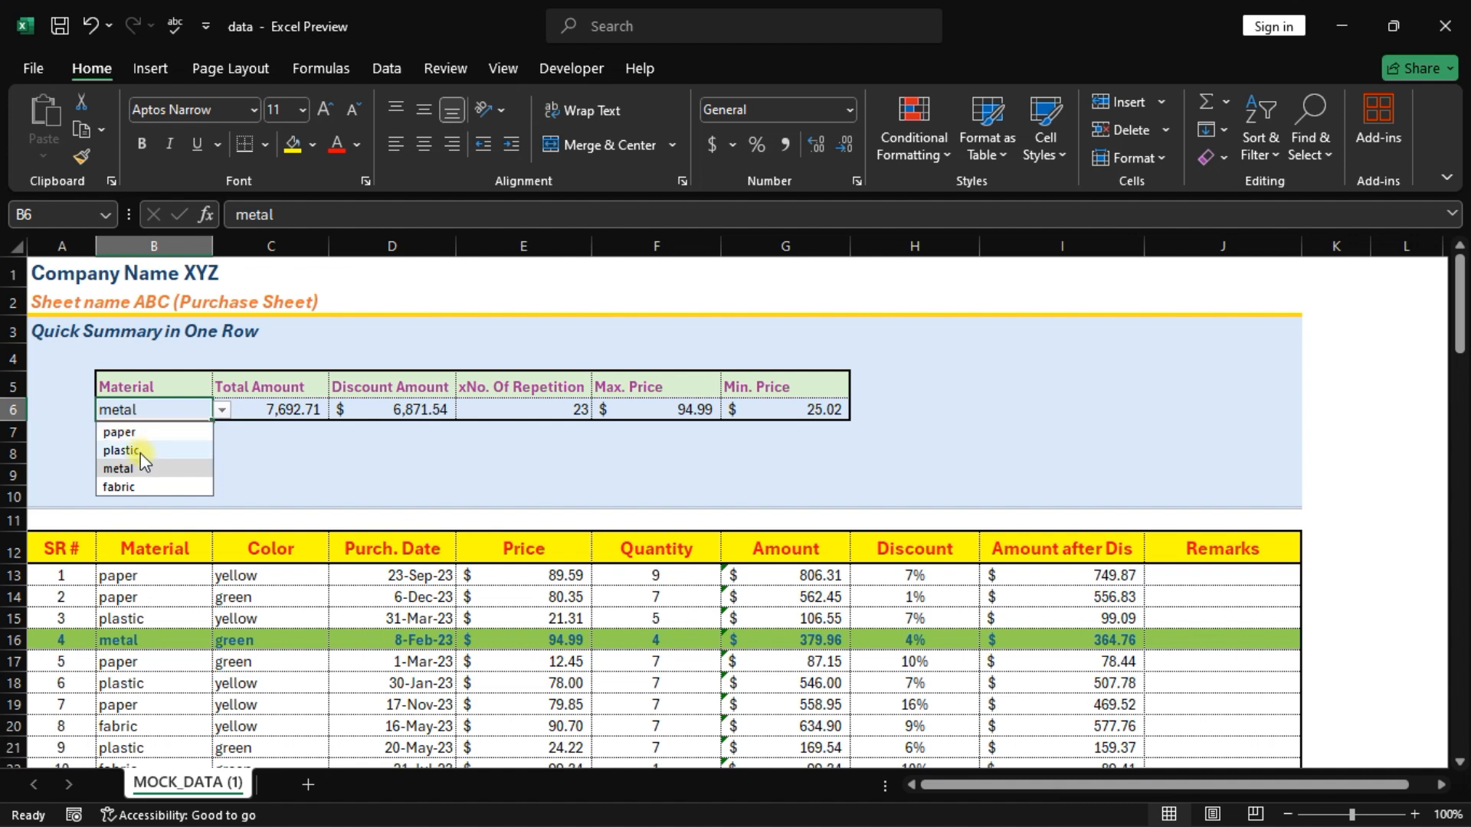
pyautogui.click(232, 456)
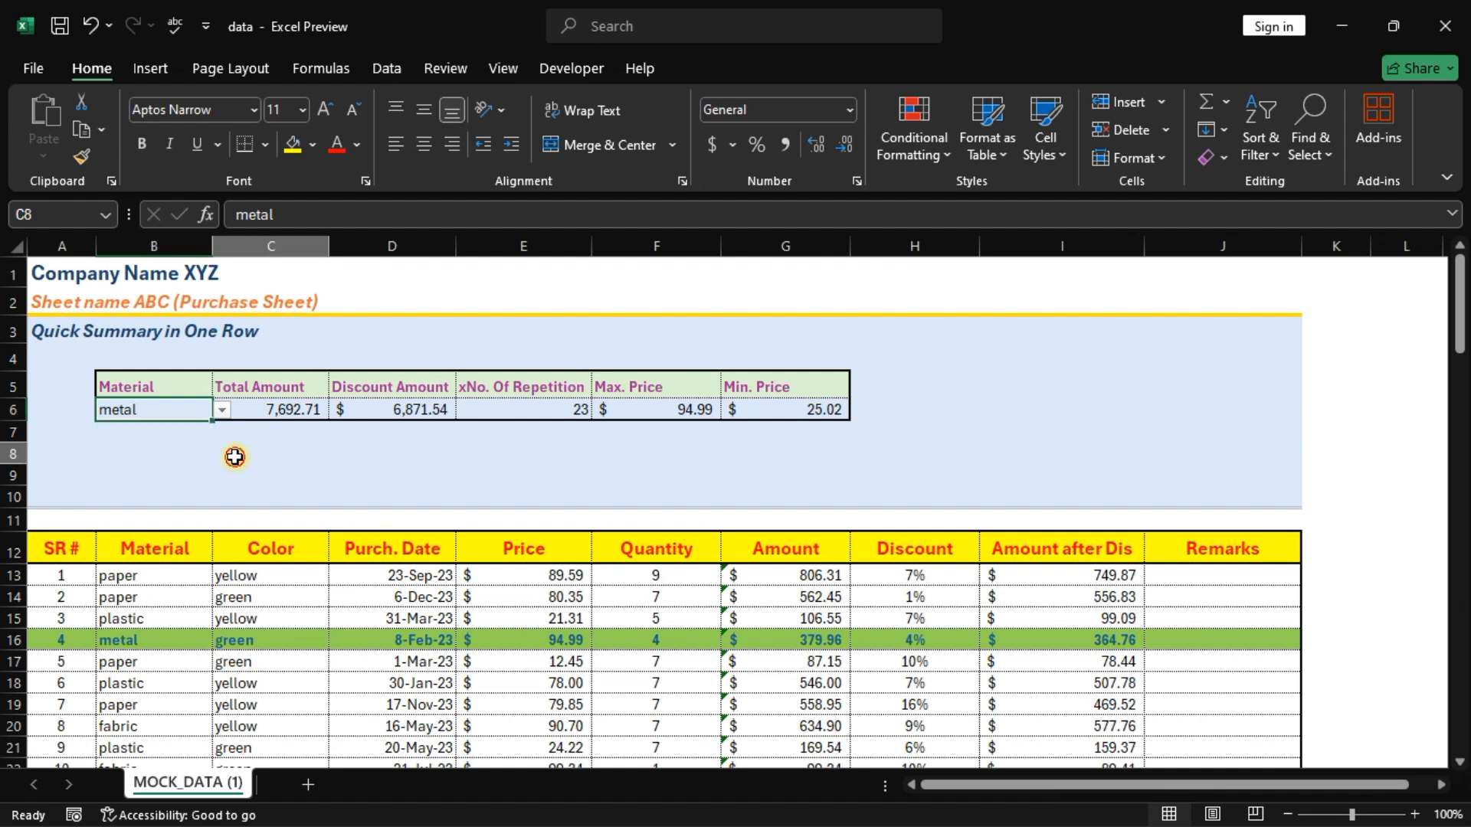
pyautogui.click(150, 438)
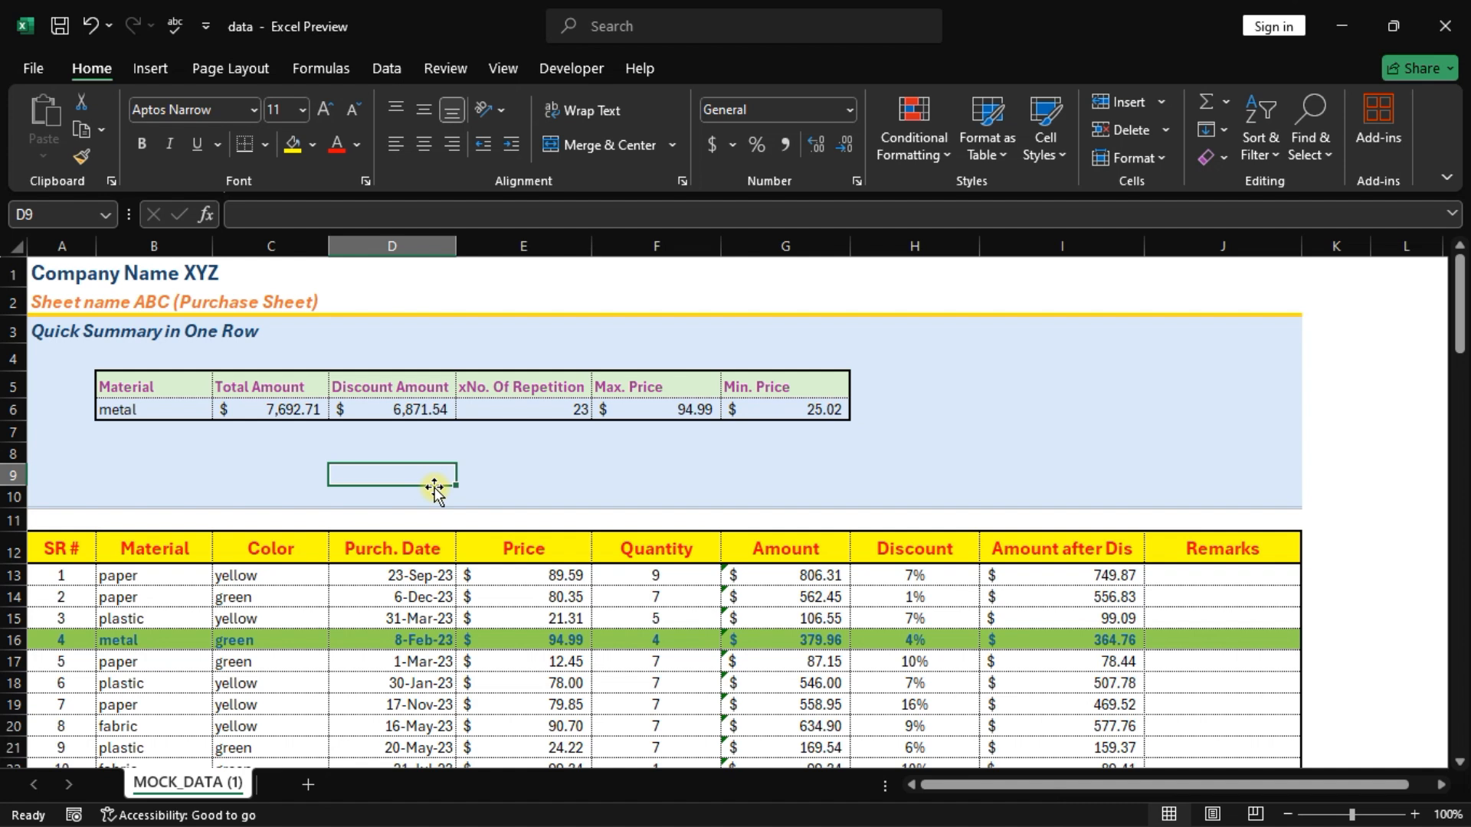
# Step: Enter =SUBTOTAL(9,G13:G112) in cell D9 to sum the Amount column
pyautogui.write('=')
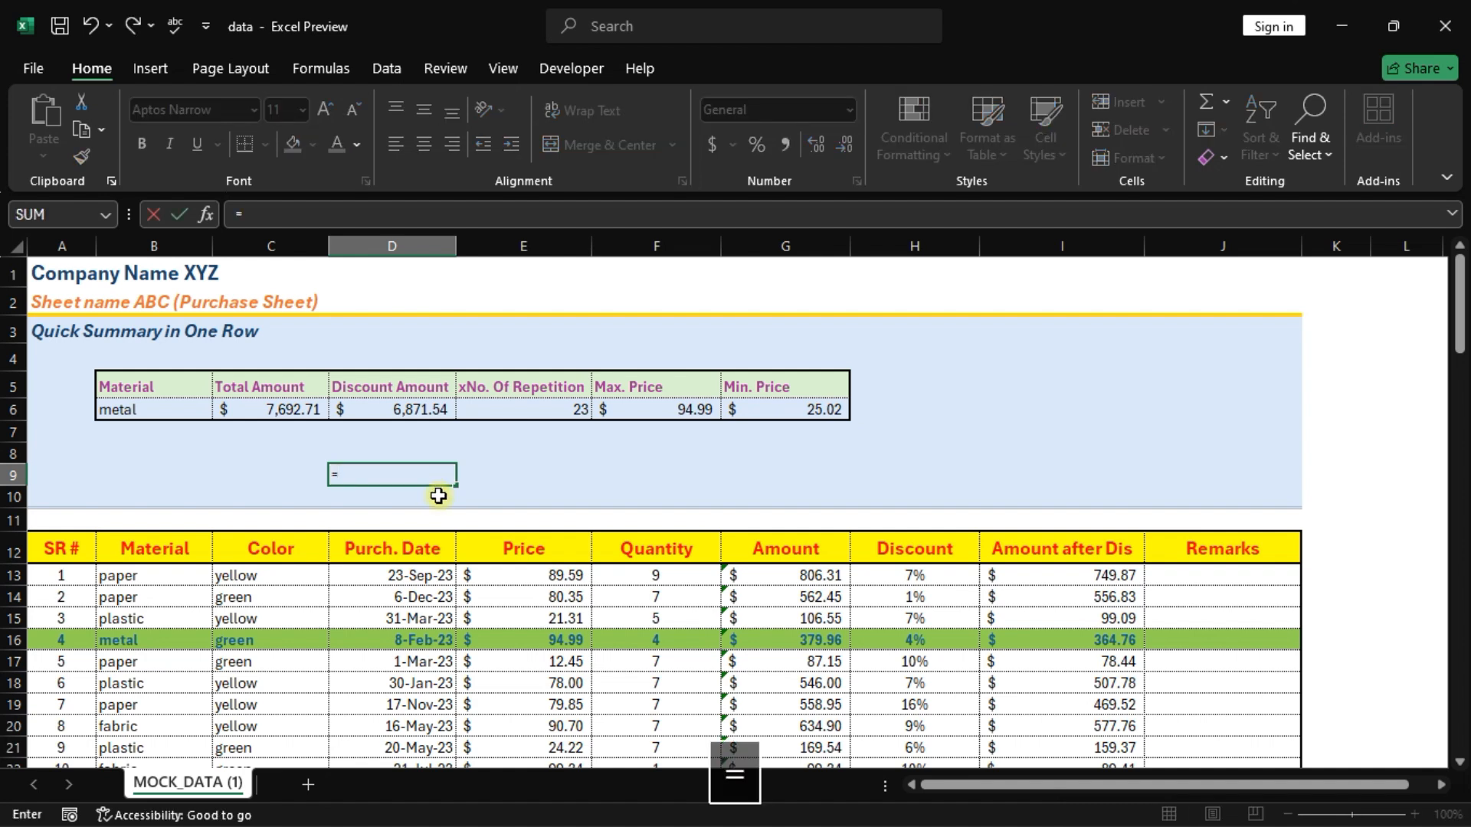
pyautogui.write('subt')
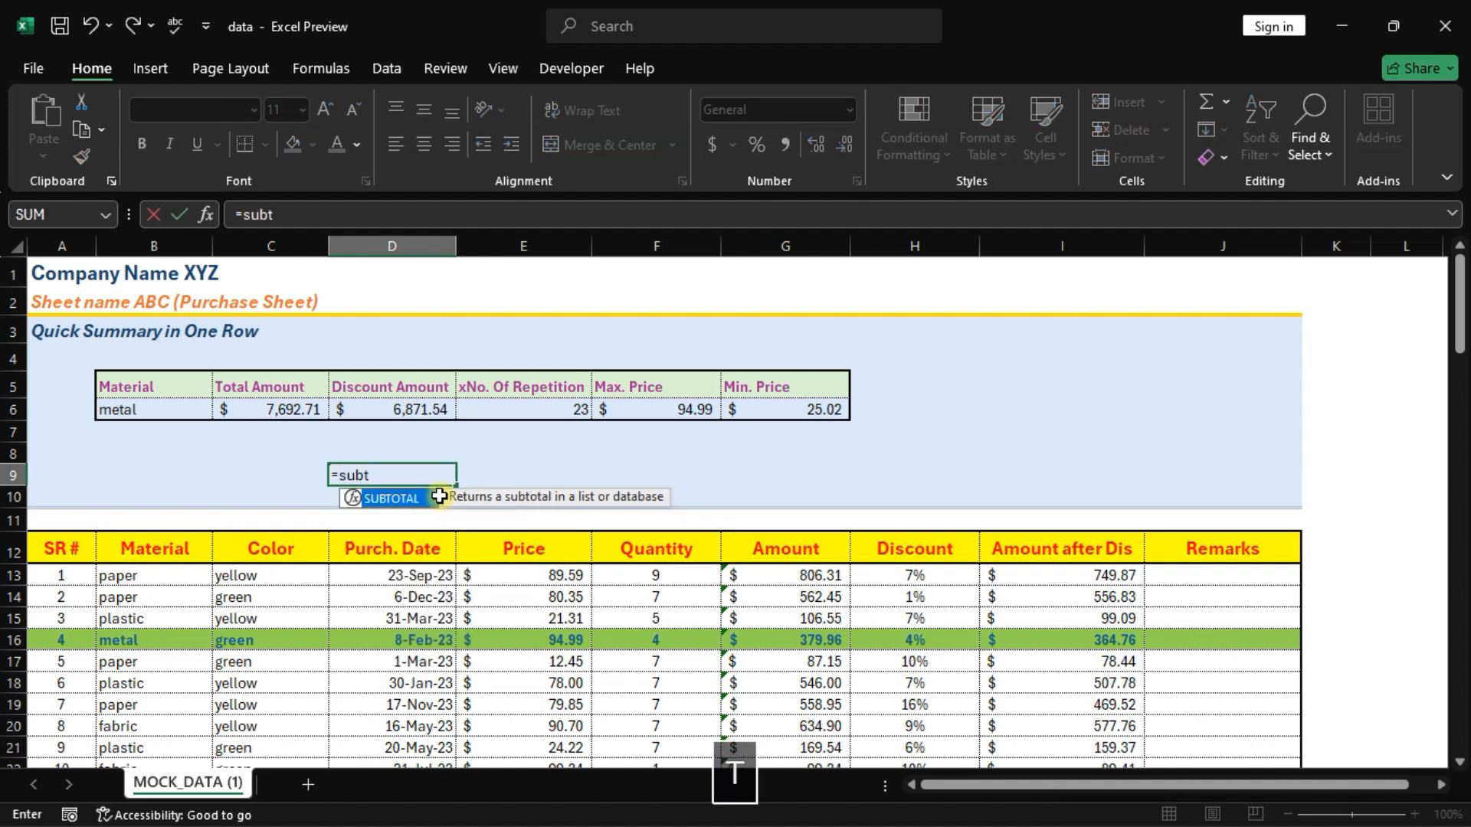
pyautogui.press('Tab')
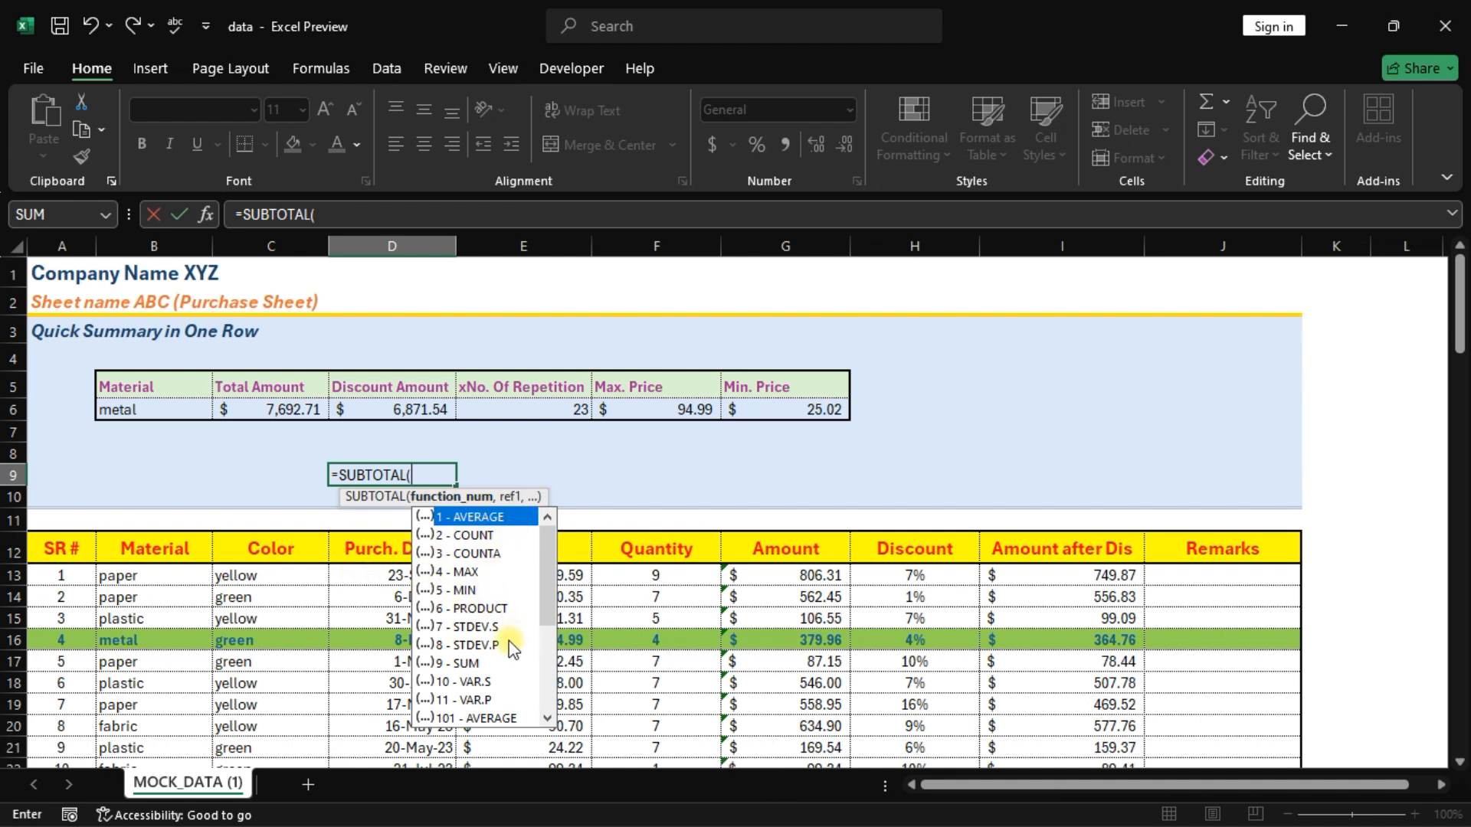
pyautogui.scroll(-2, 541, 591)
pyautogui.moveTo(545, 595); pyautogui.dragTo(550, 645)
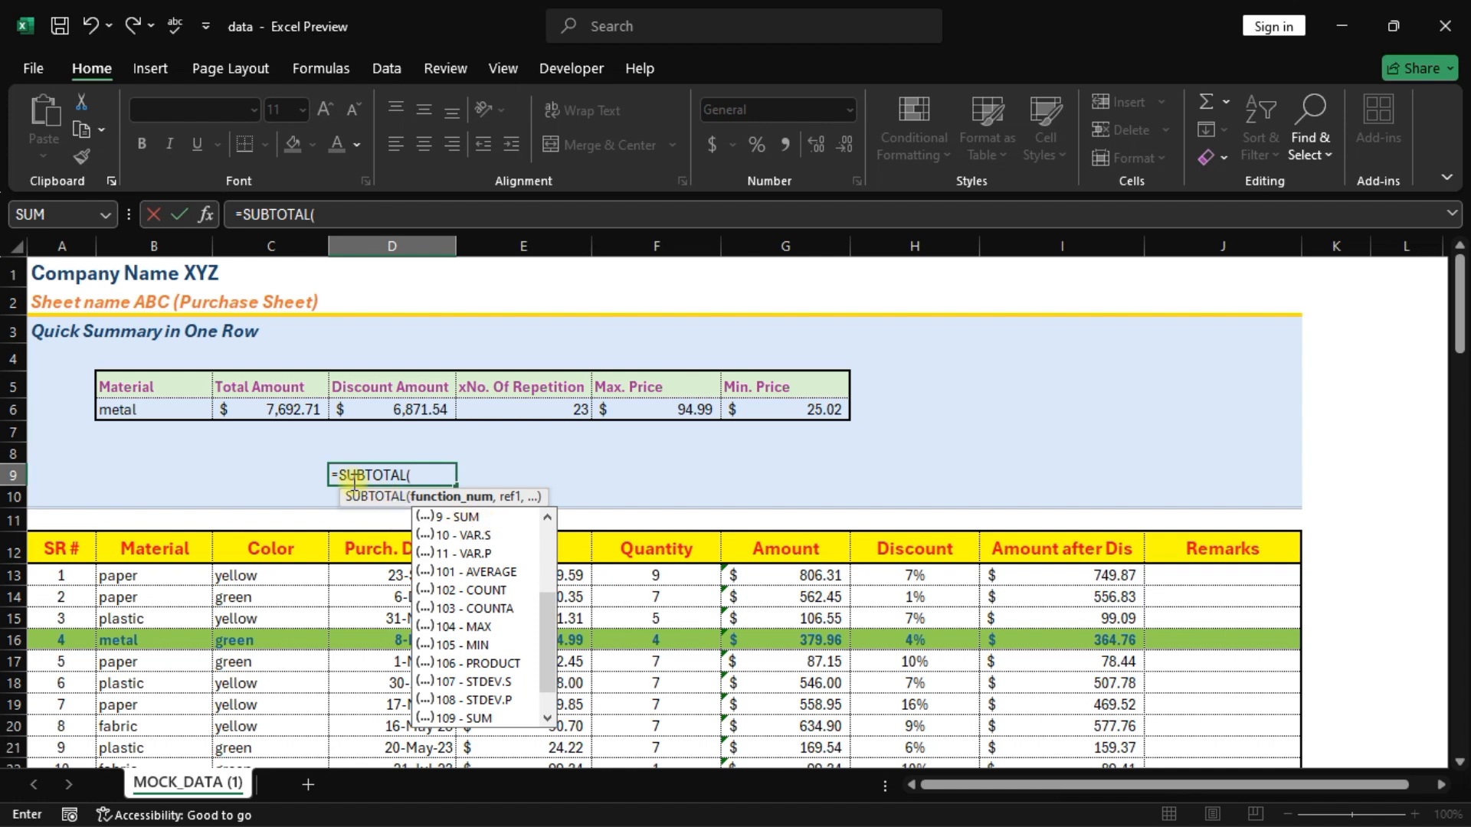
pyautogui.doubleClick(460, 518)
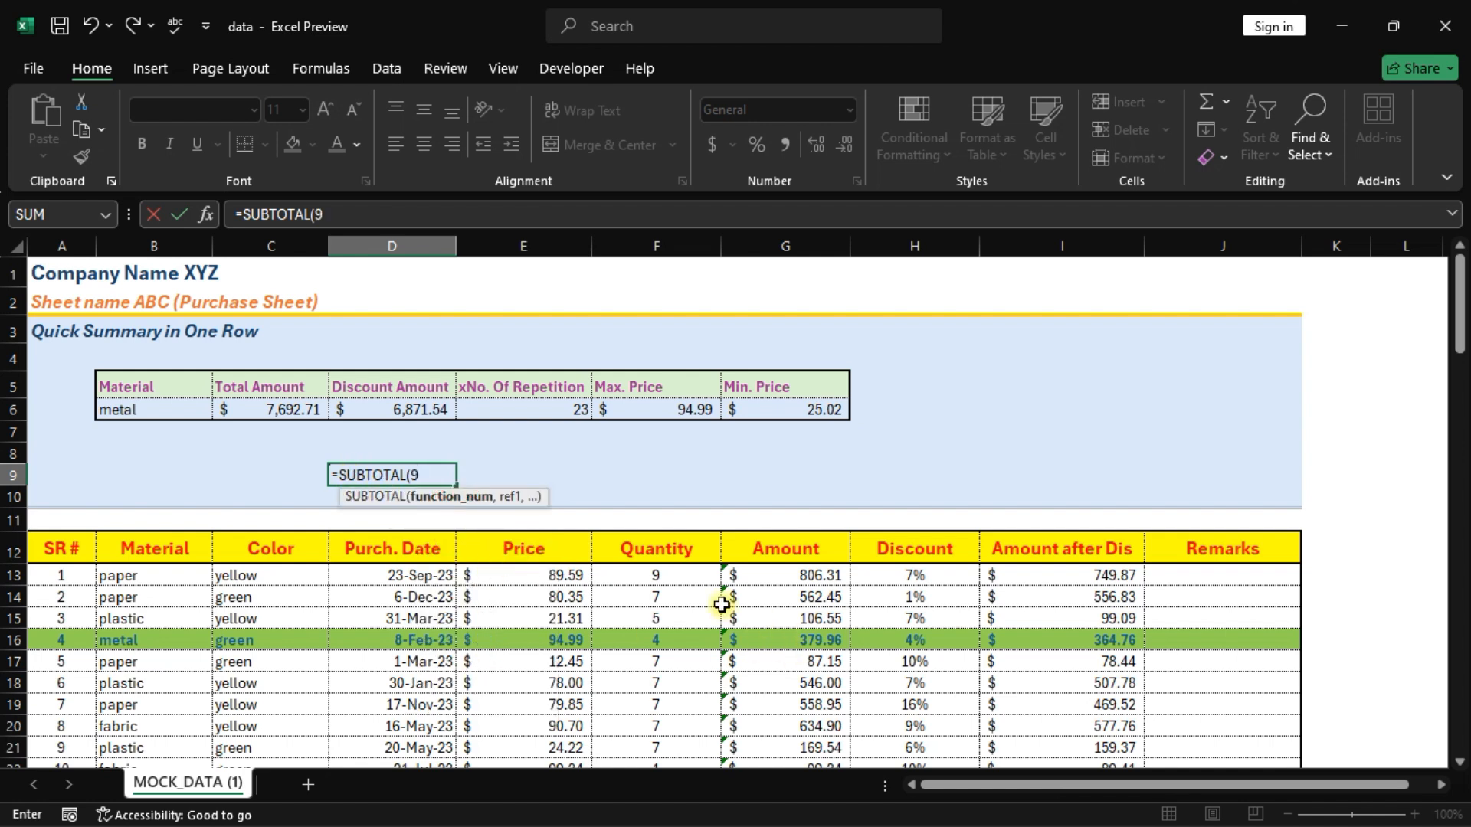
pyautogui.press('Return')
pyautogui.click(774, 485)
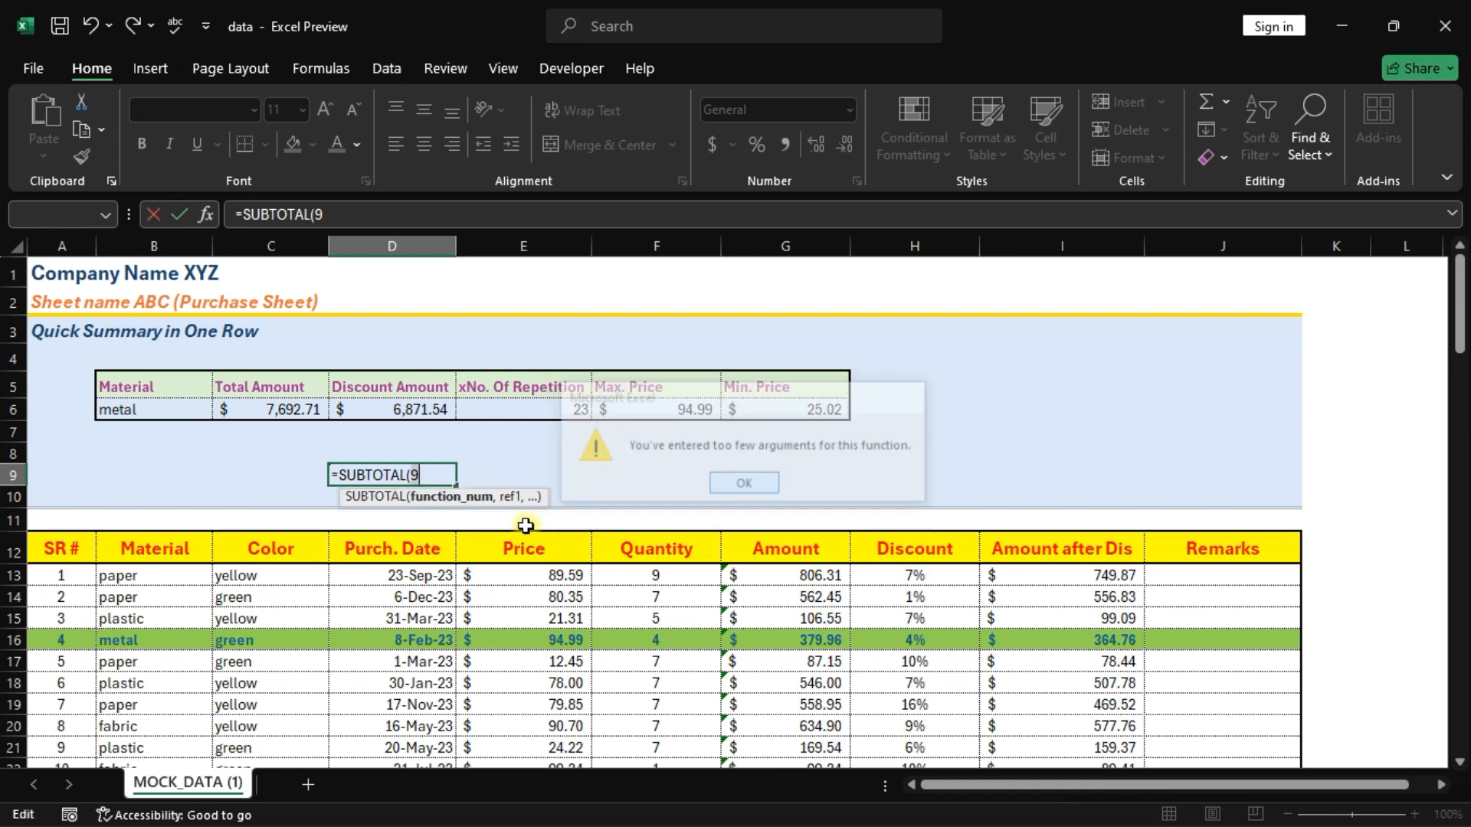
pyautogui.write(',')
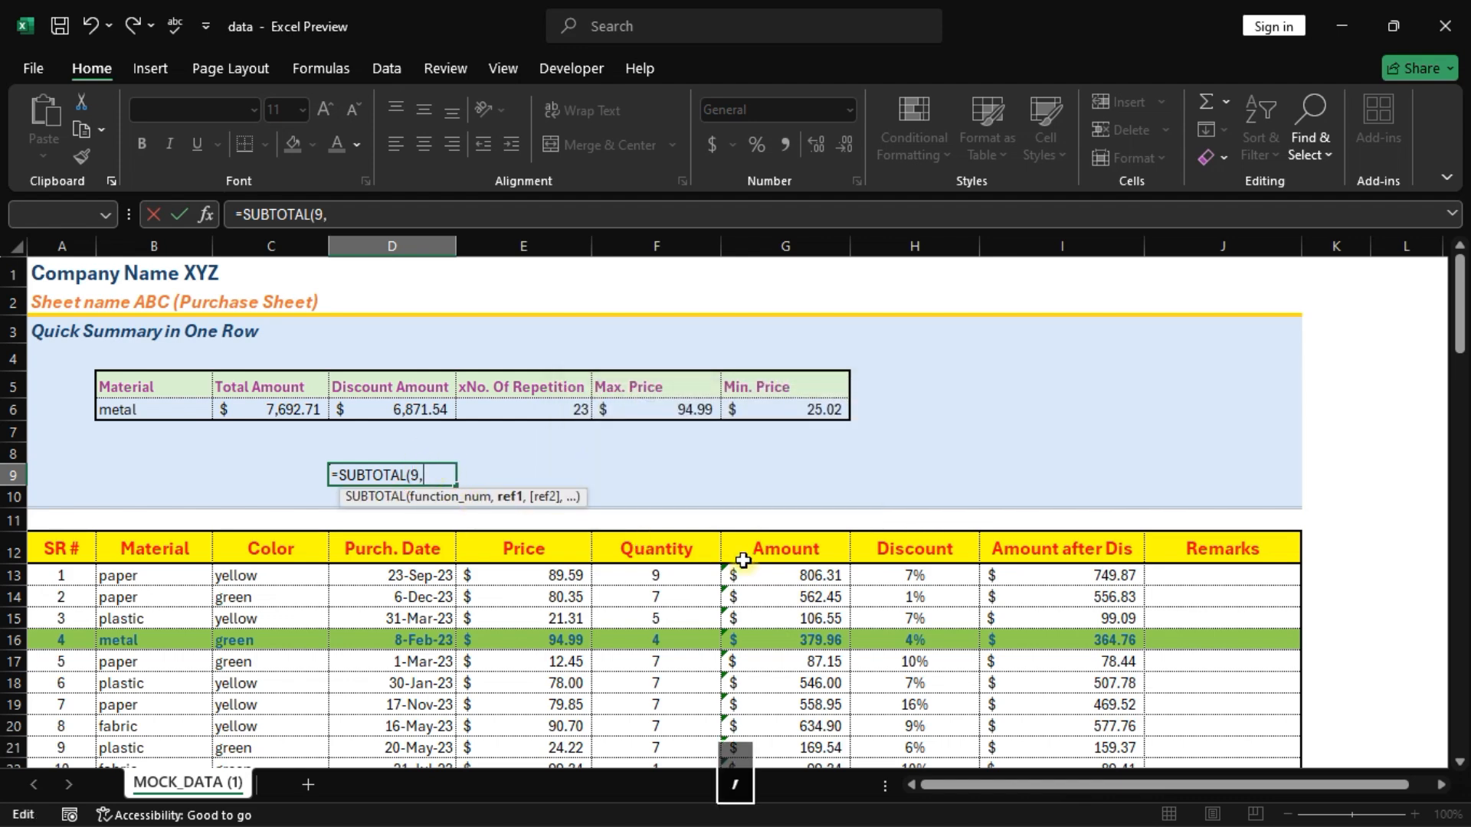
pyautogui.click(816, 576)
pyautogui.hotkey('ctrl', 'shift', 'Down')
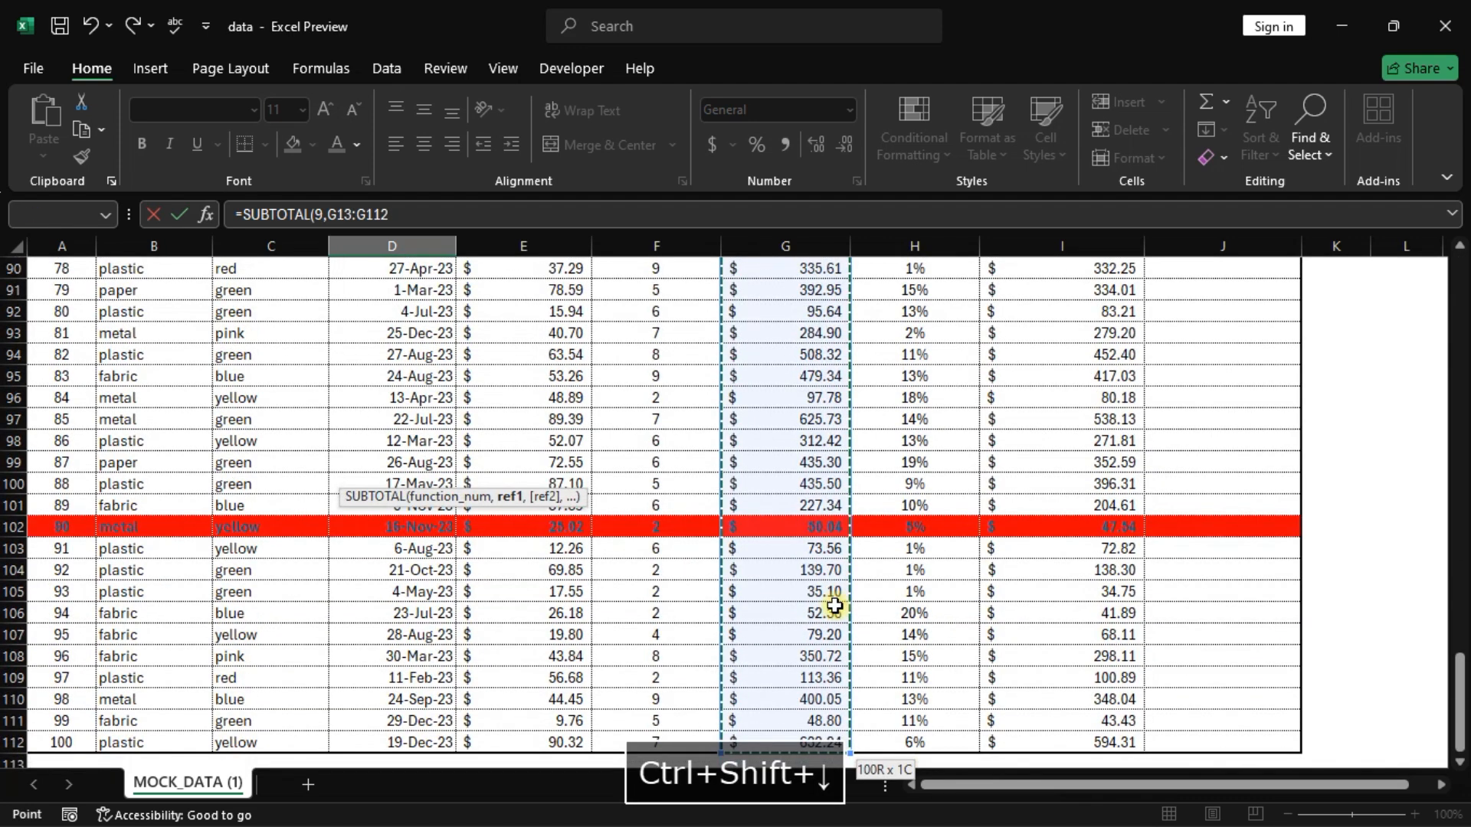
pyautogui.press('Return')
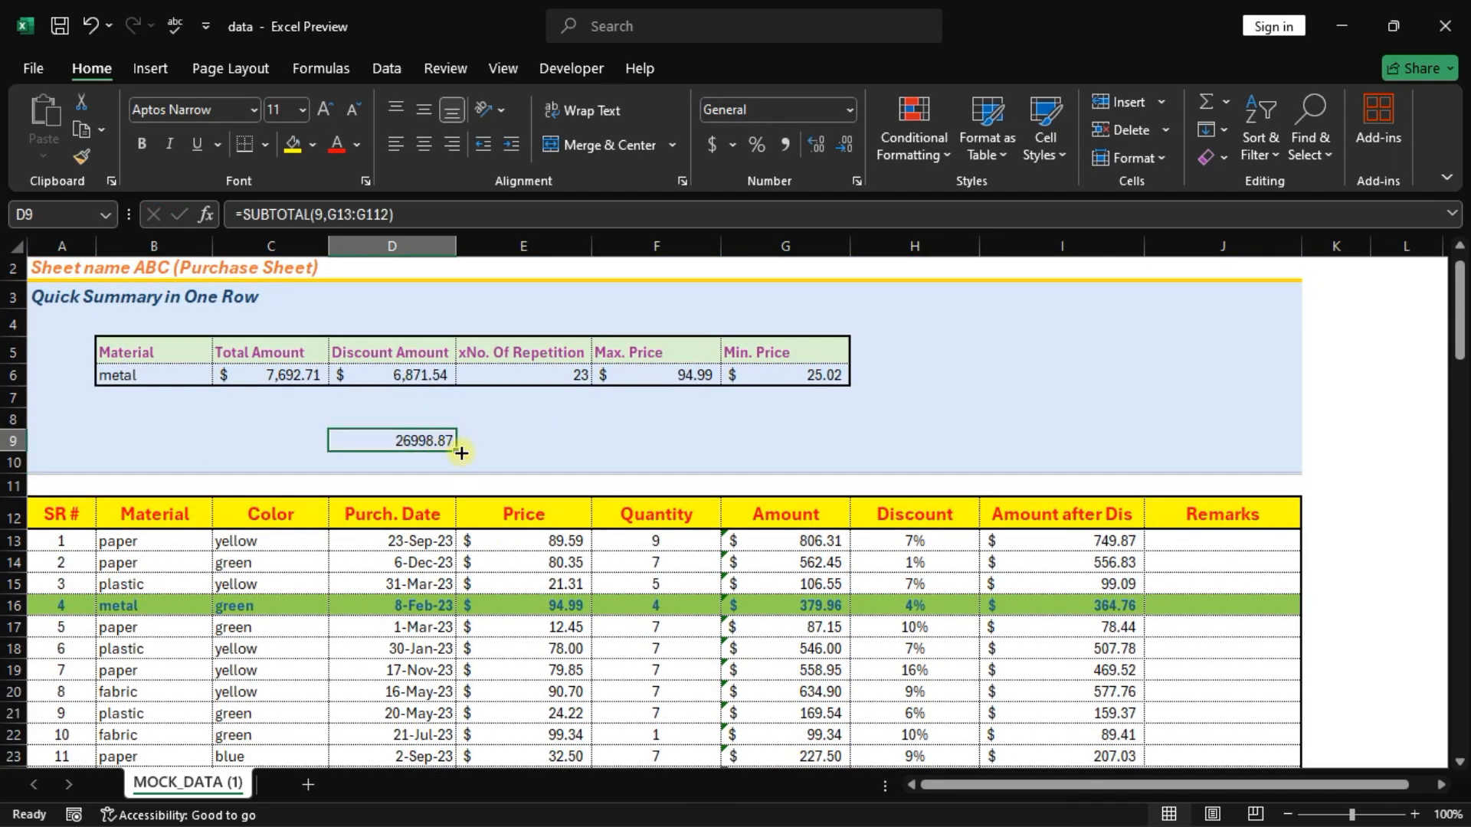
# Step: Copy the SUBTOTAL formula from D9 into E9 and set its reference to the Amount range G13:G112
pyautogui.moveTo(455, 452); pyautogui.dragTo(536, 450)
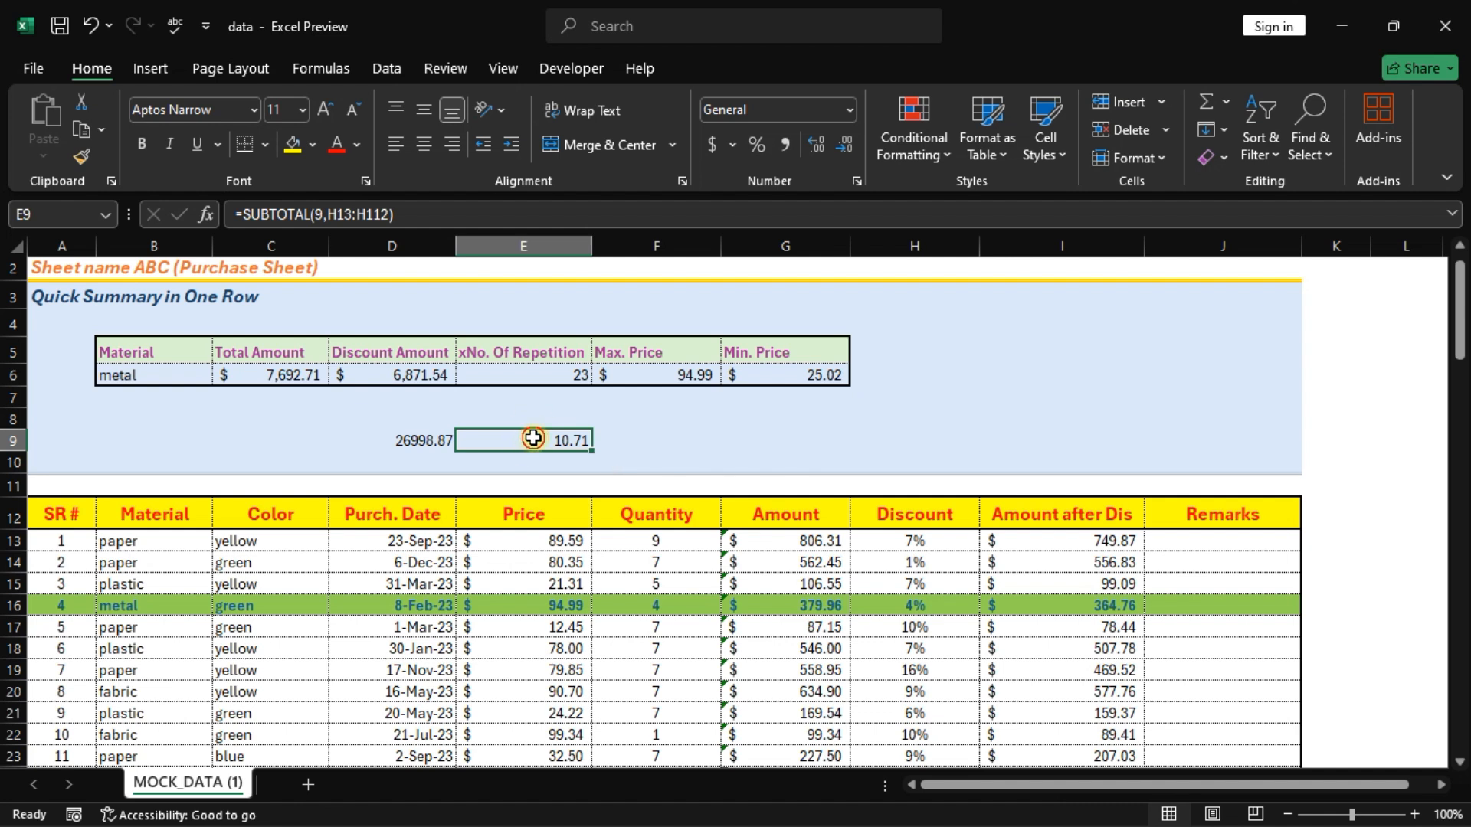
pyautogui.doubleClick(529, 439)
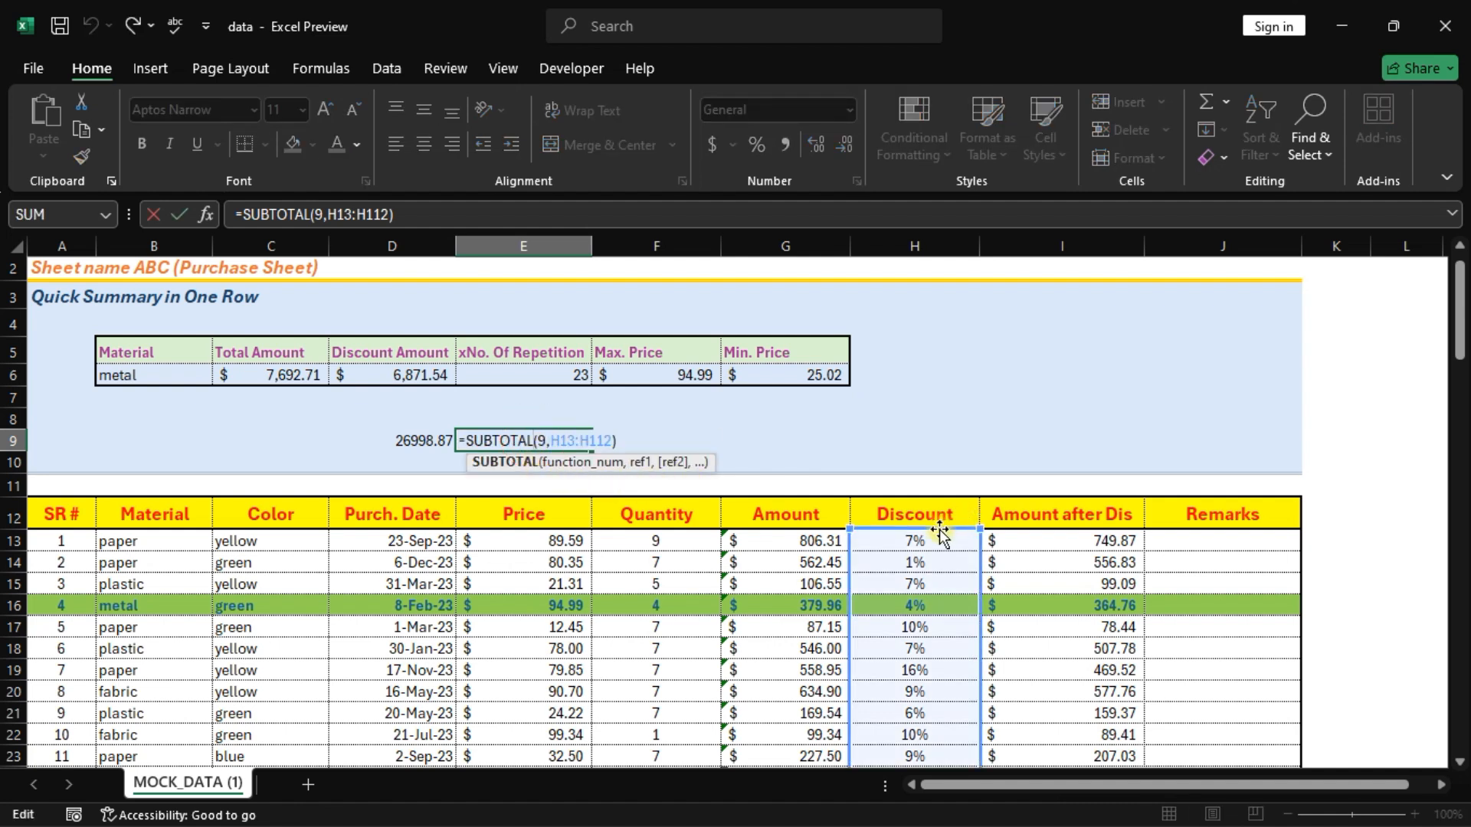
pyautogui.moveTo(941, 527); pyautogui.dragTo(827, 535)
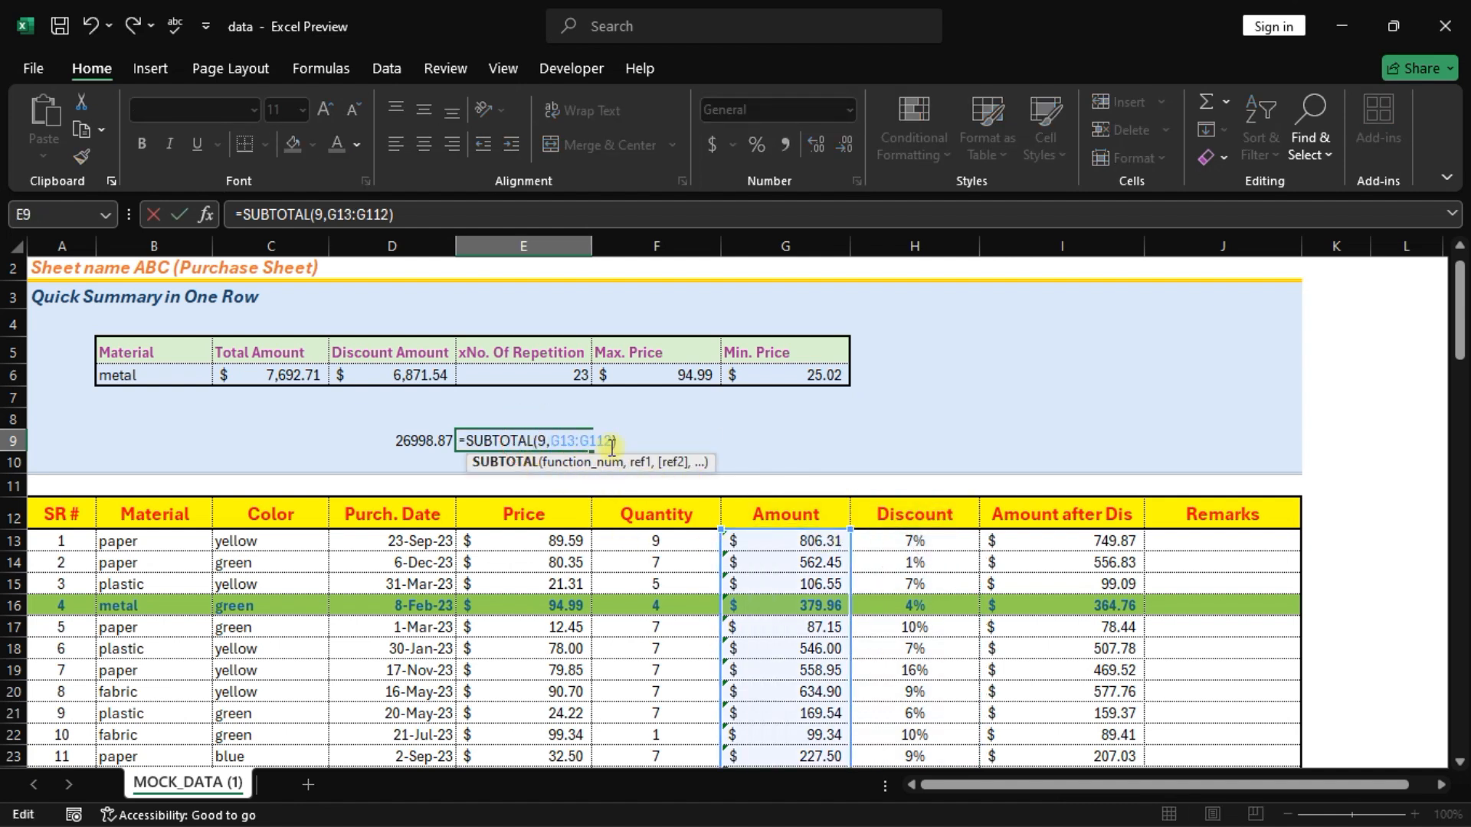
# Step: Set the function number of the SUBTOTAL formula in E9 to 109 (SUM)
pyautogui.click(542, 442)
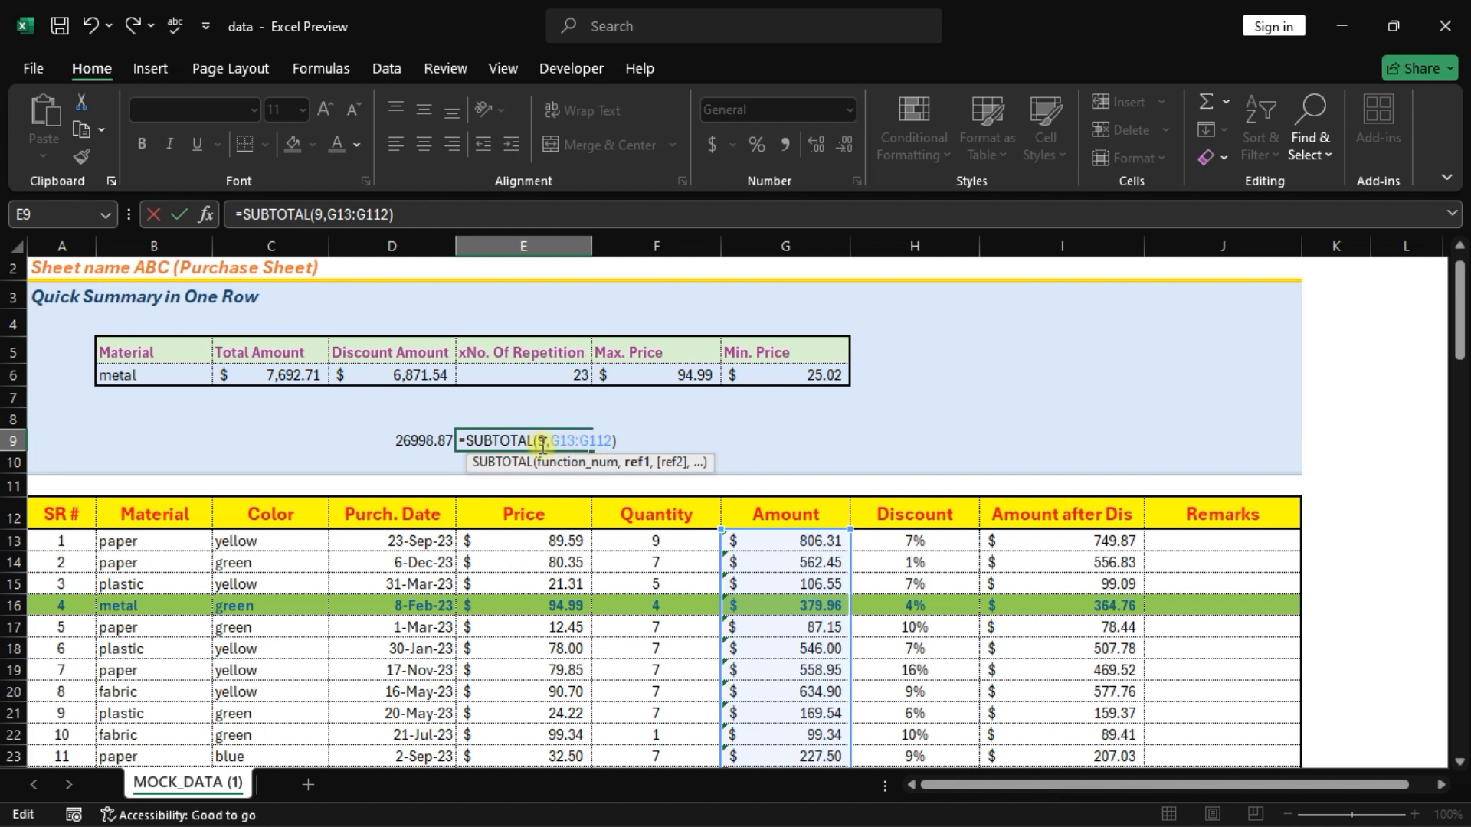
pyautogui.click(540, 440)
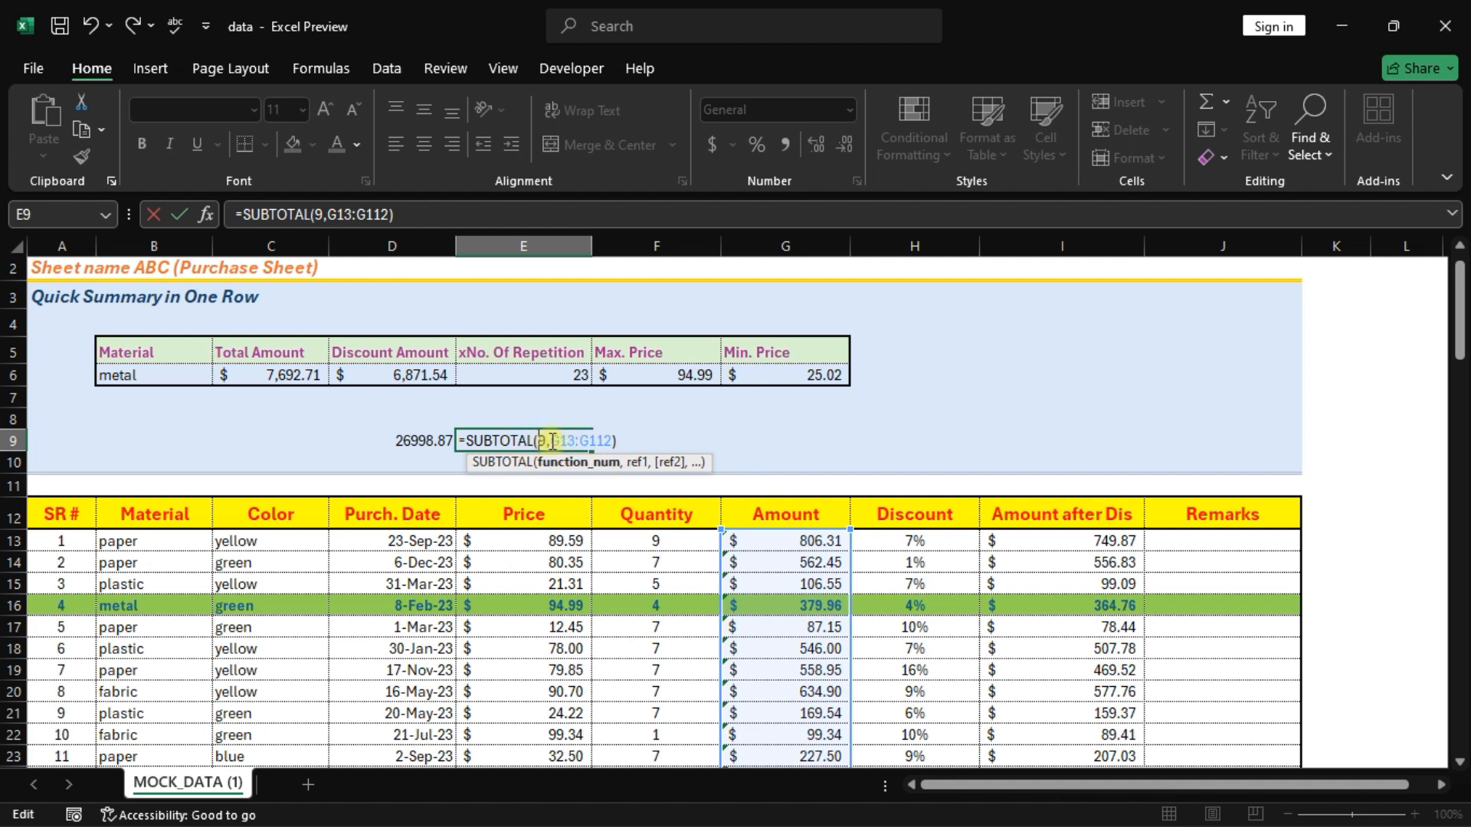
pyautogui.press('BackSpace')
pyautogui.moveTo(674, 556); pyautogui.dragTo(677, 669)
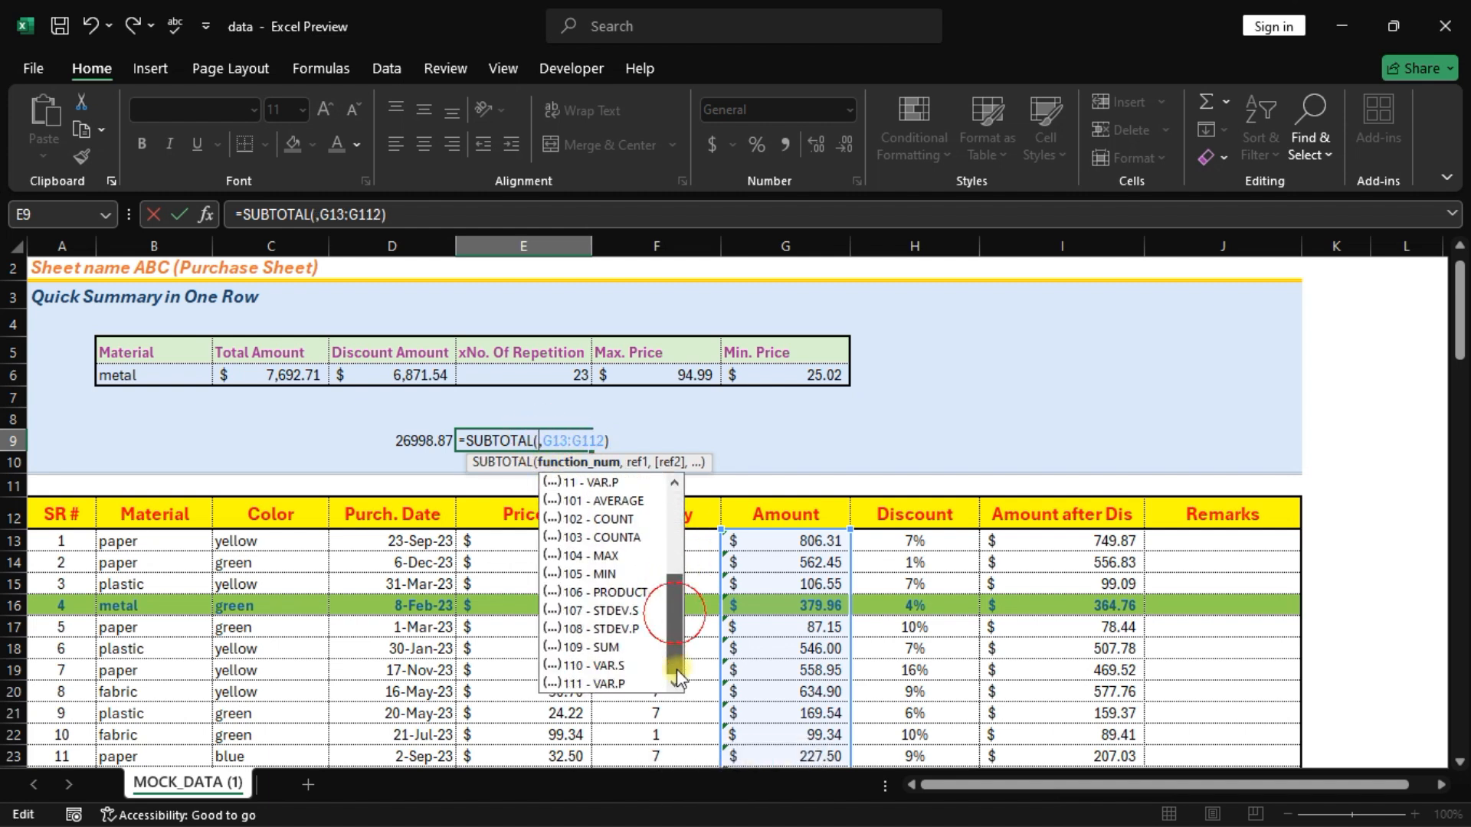
pyautogui.doubleClick(594, 647)
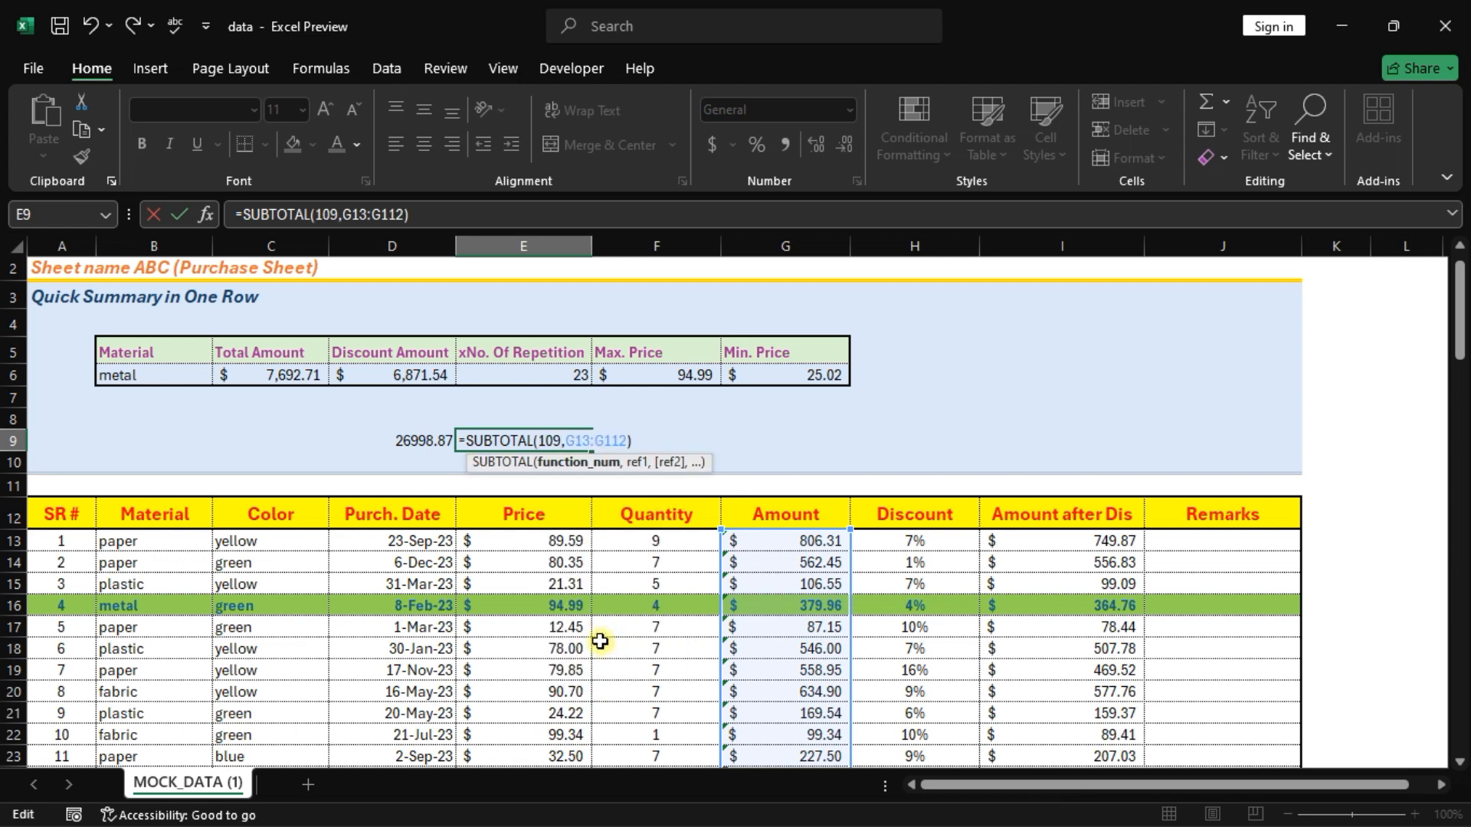
pyautogui.press('Return')
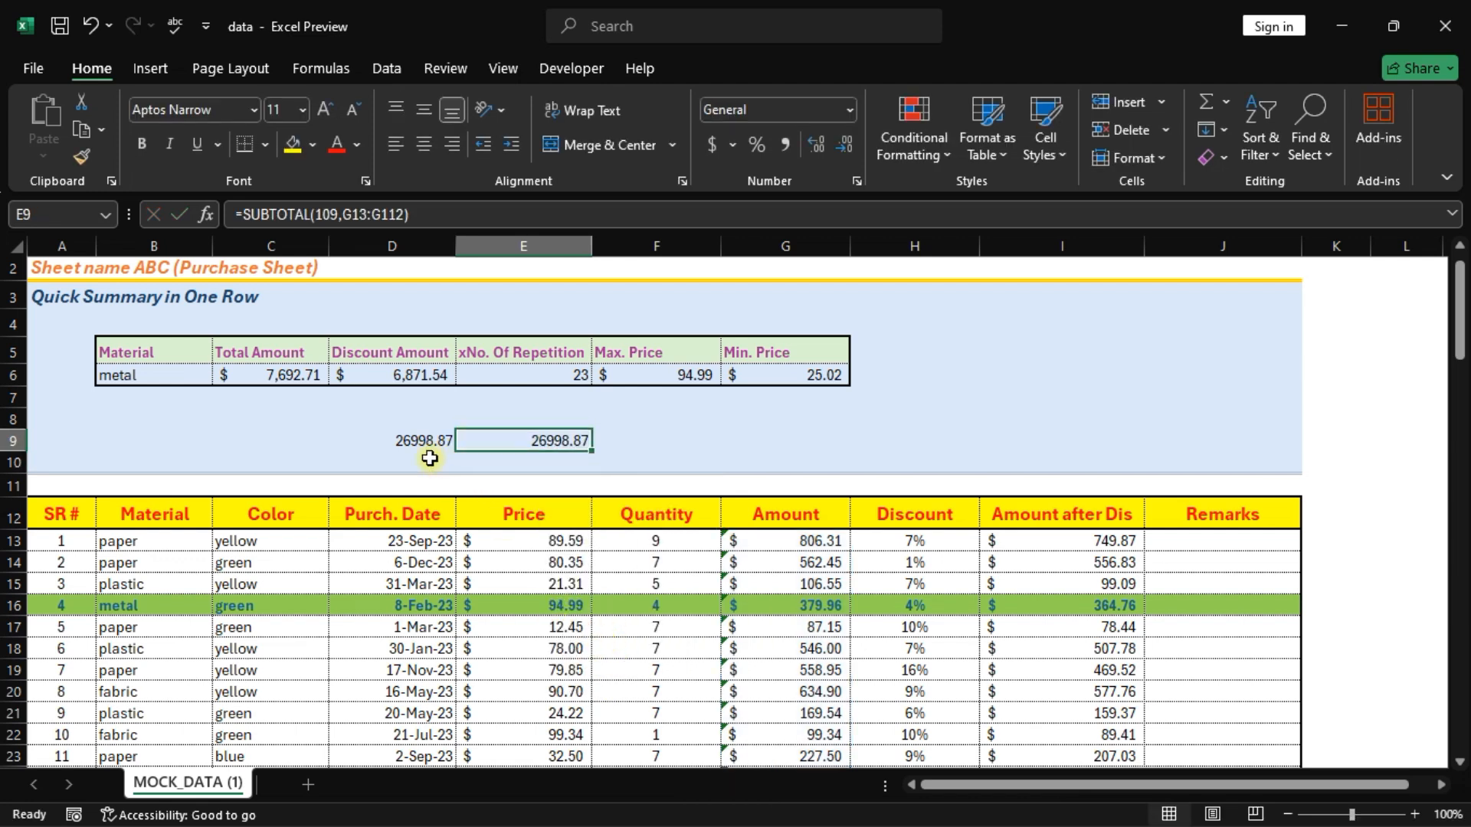
# Step: Review the SUBTOTAL formulas in D9 and E9, and hide rows 15 to 20 of the purchase table
pyautogui.click(400, 441)
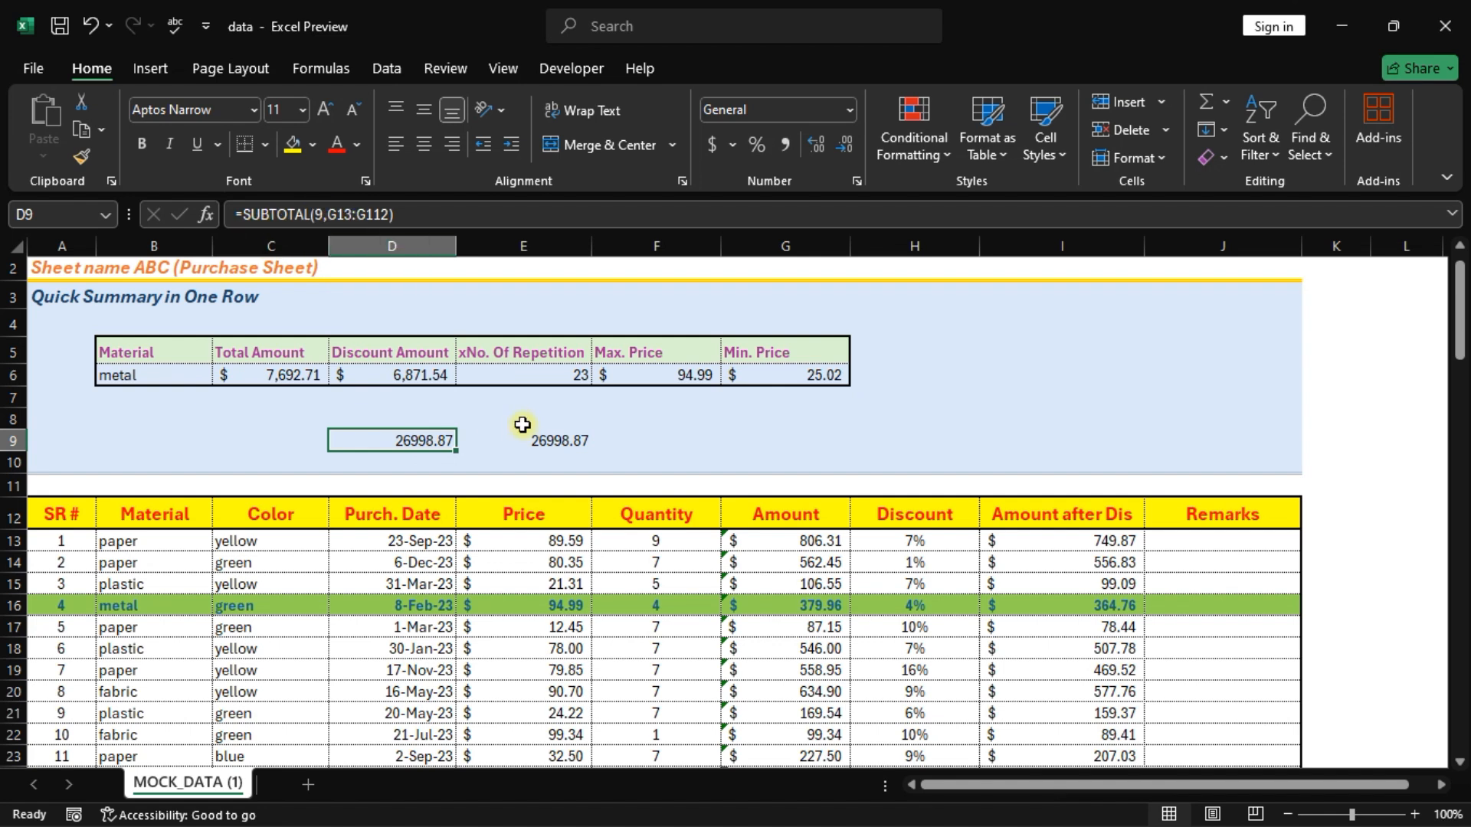
pyautogui.click(547, 446)
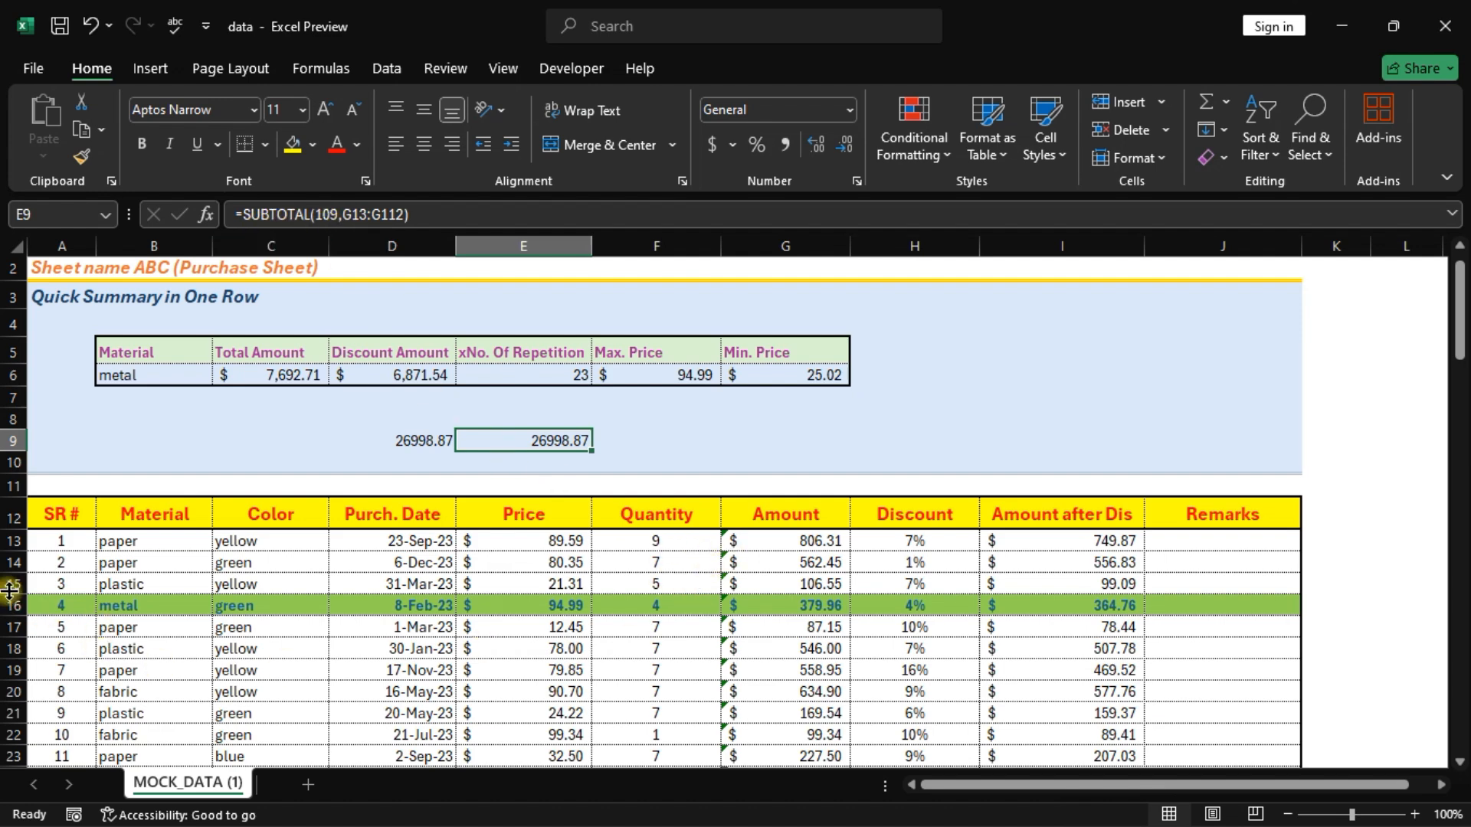
pyautogui.moveTo(9, 586); pyautogui.dragTo(15, 669)
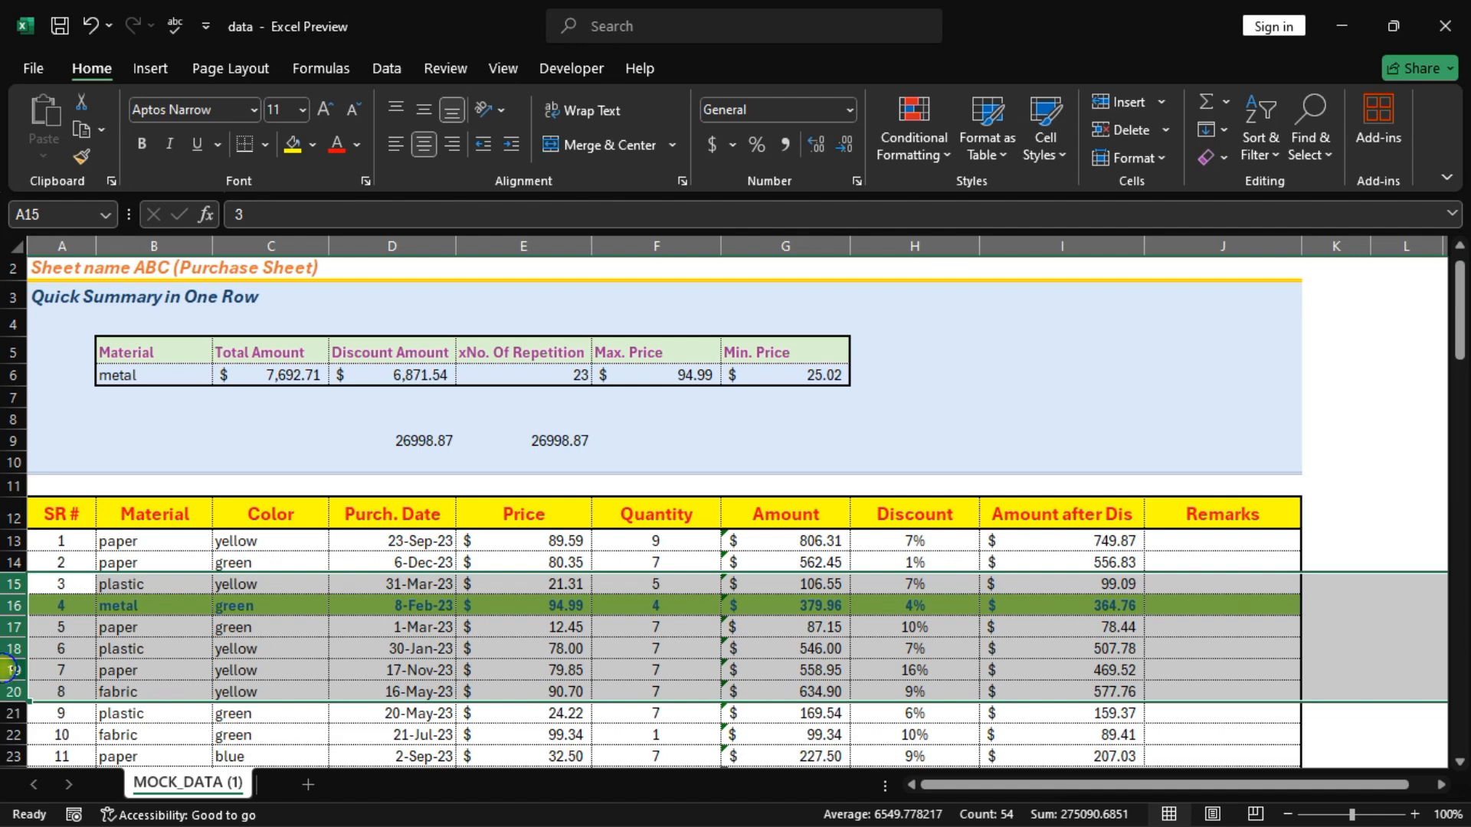
pyautogui.rightClick(9, 670)
pyautogui.click(91, 617)
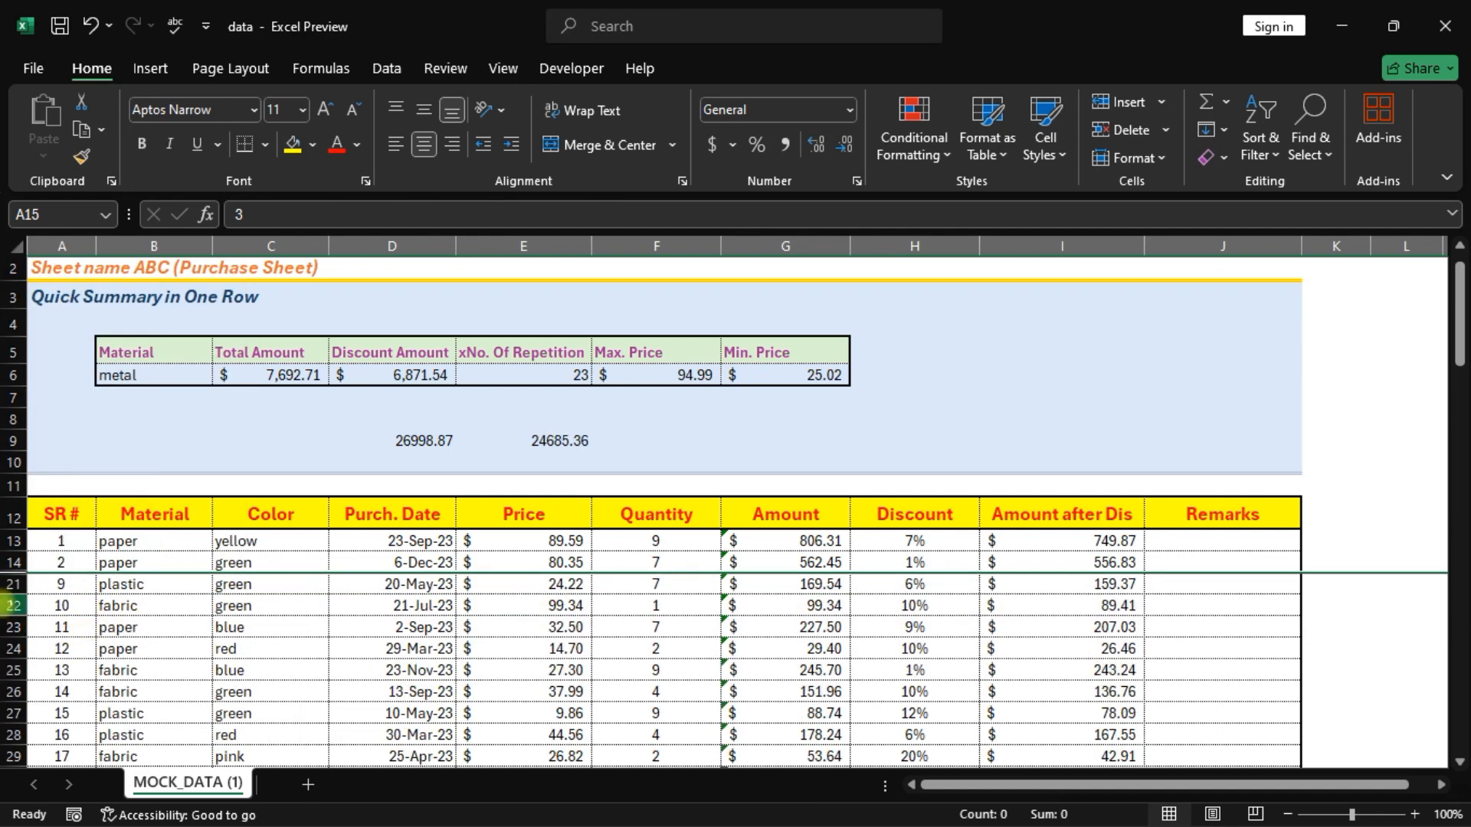
# Step: Compare the SUBTOTAL results in D9 and E9, and clear the contents of D9:F9
pyautogui.click(552, 447)
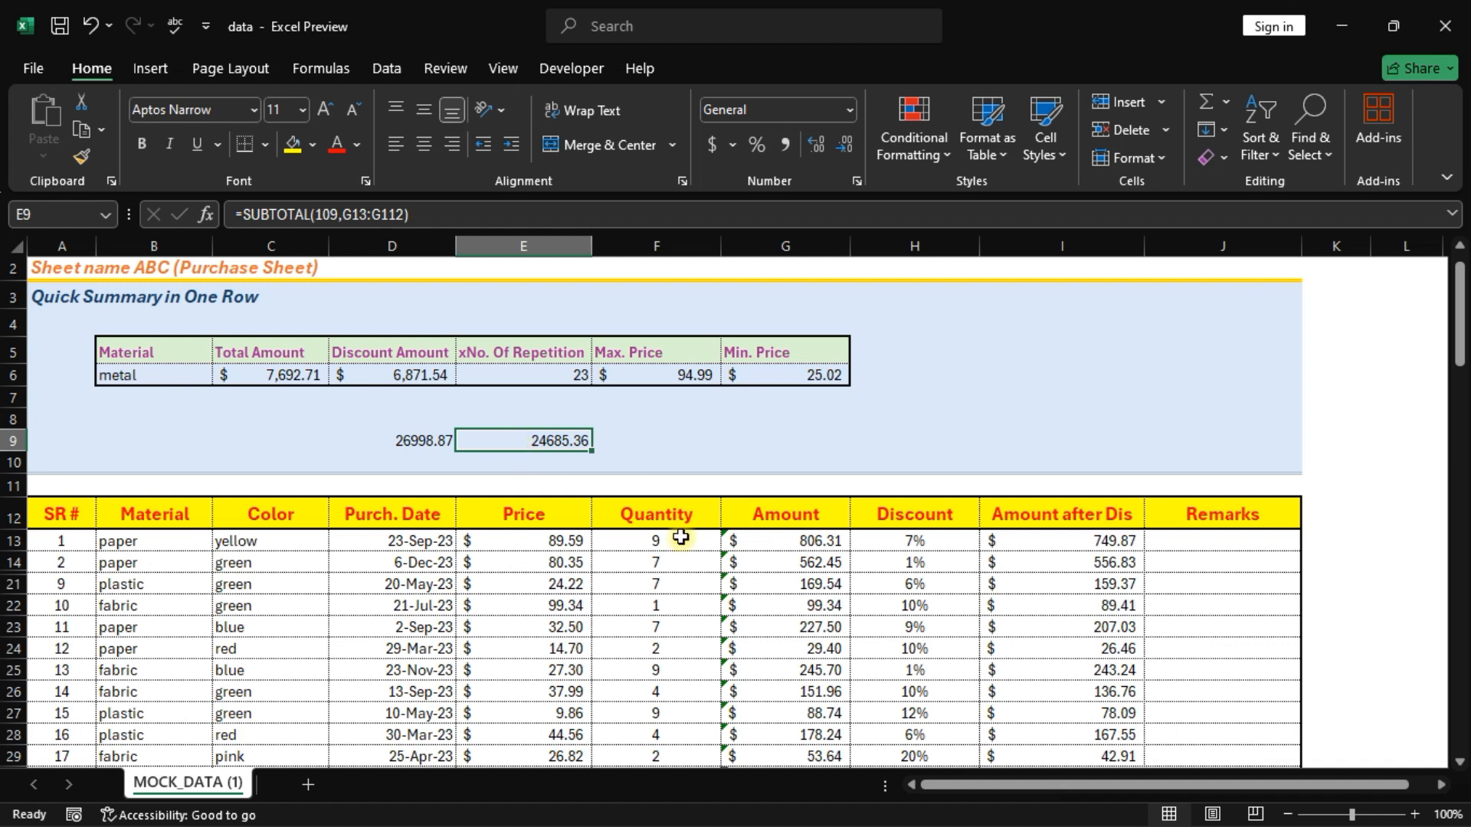
pyautogui.click(403, 441)
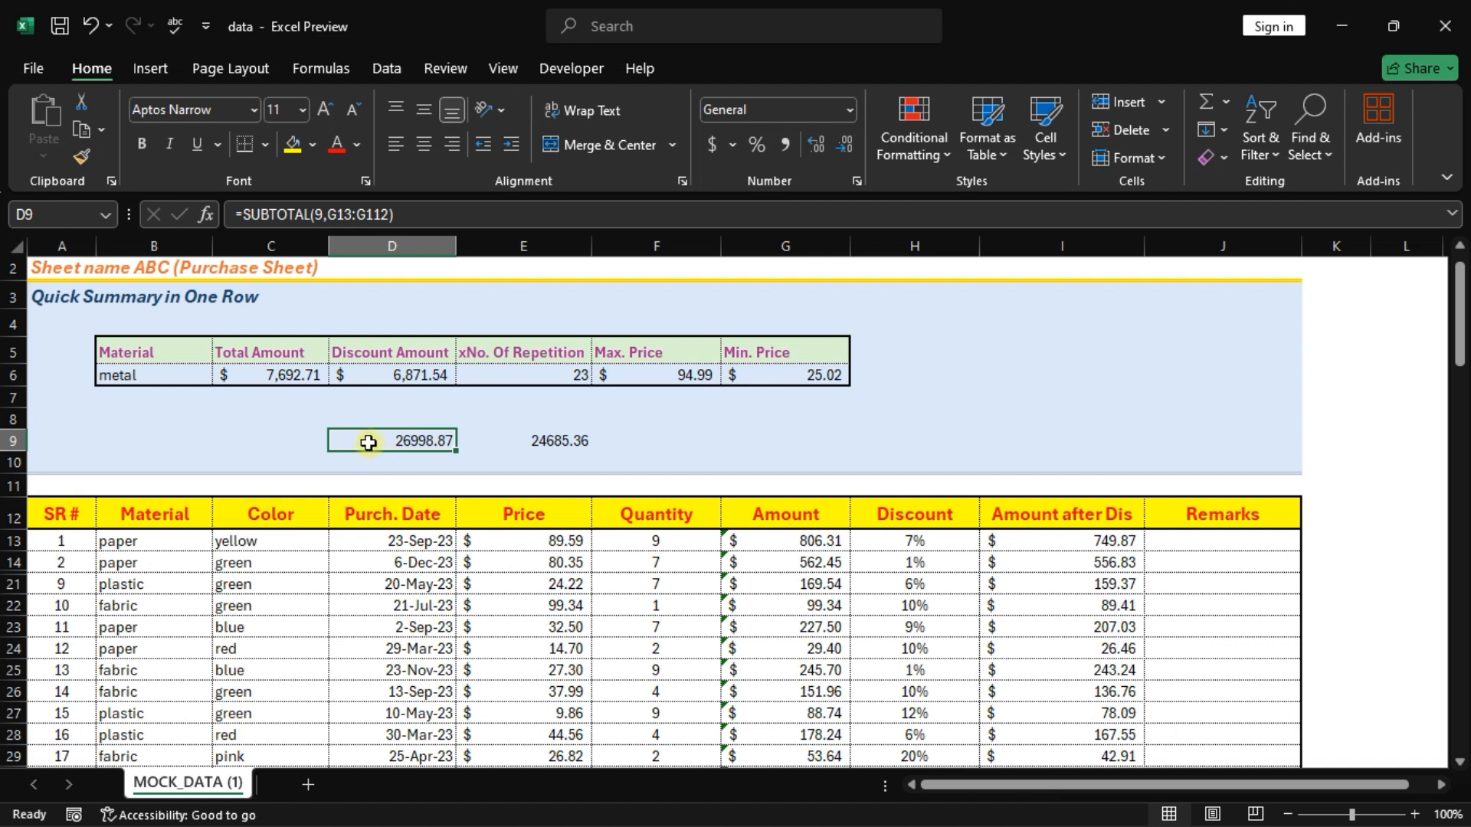
pyautogui.click(574, 448)
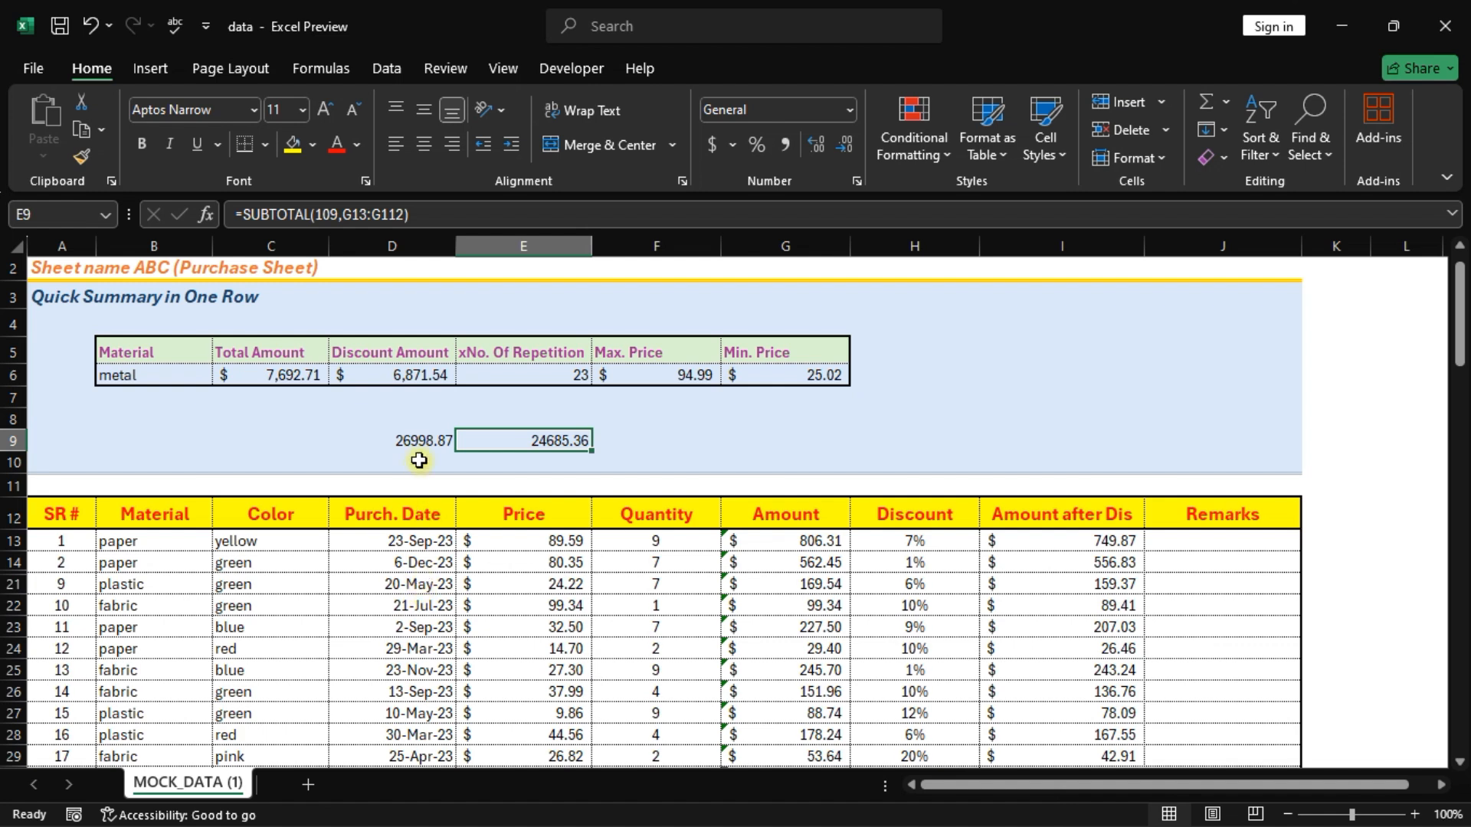
pyautogui.moveTo(422, 440); pyautogui.dragTo(600, 450)
pyautogui.press('Delete')
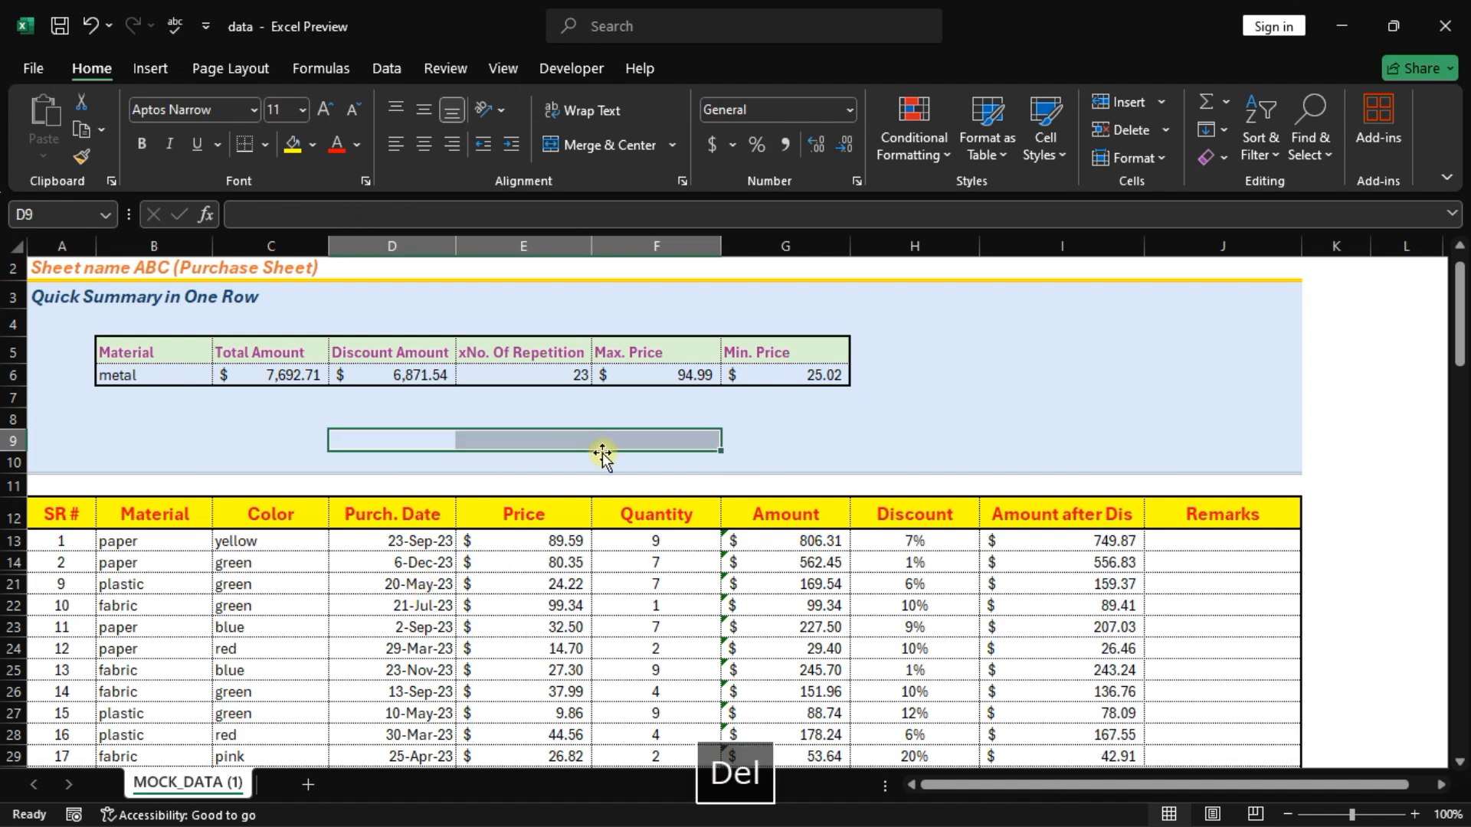
# Step: Unhide all hidden rows of the purchase sheet
pyautogui.click(263, 369)
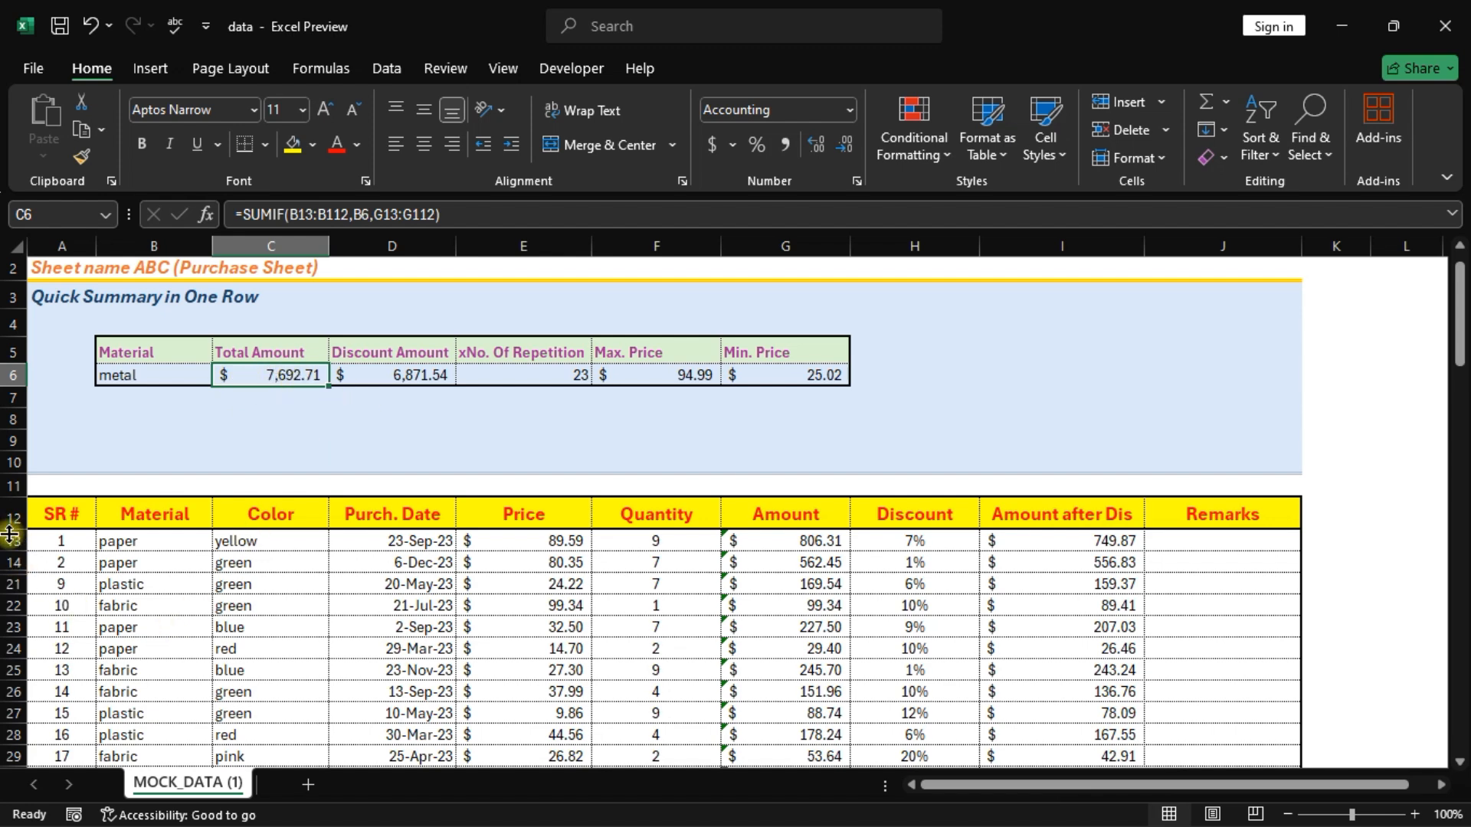
pyautogui.click(15, 247)
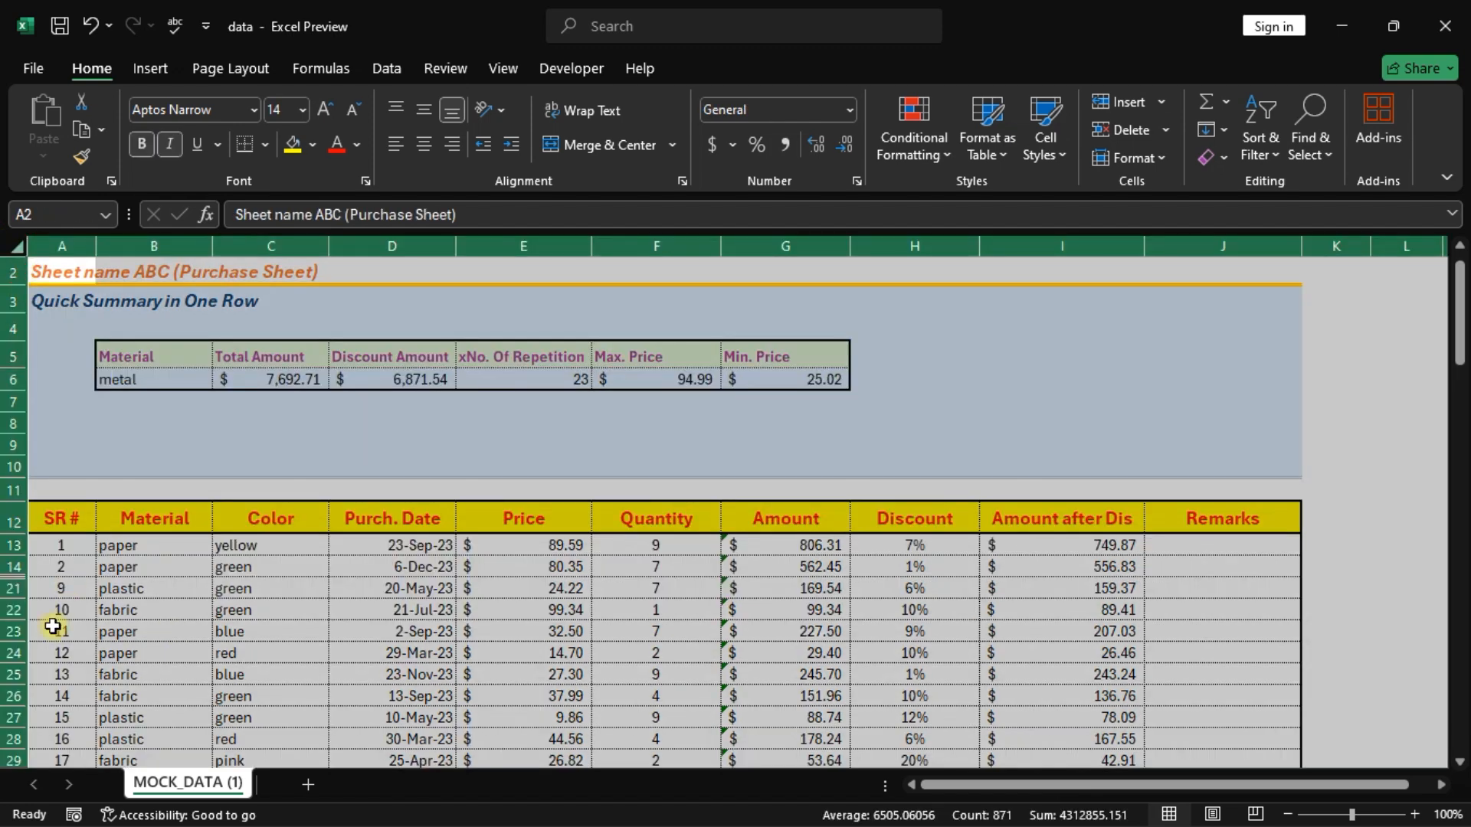
pyautogui.rightClick(14, 610)
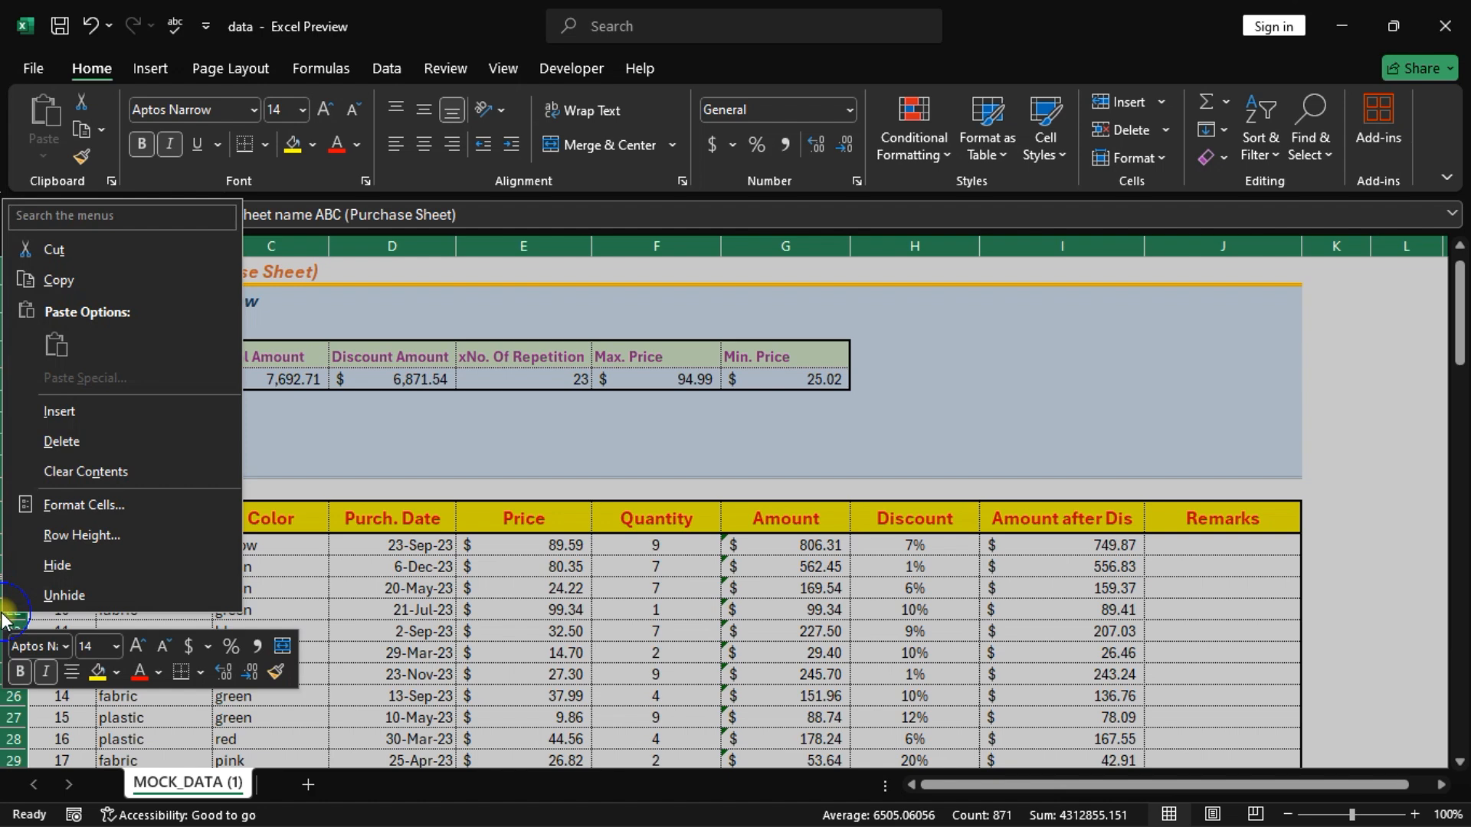
pyautogui.click(58, 591)
pyautogui.click(223, 669)
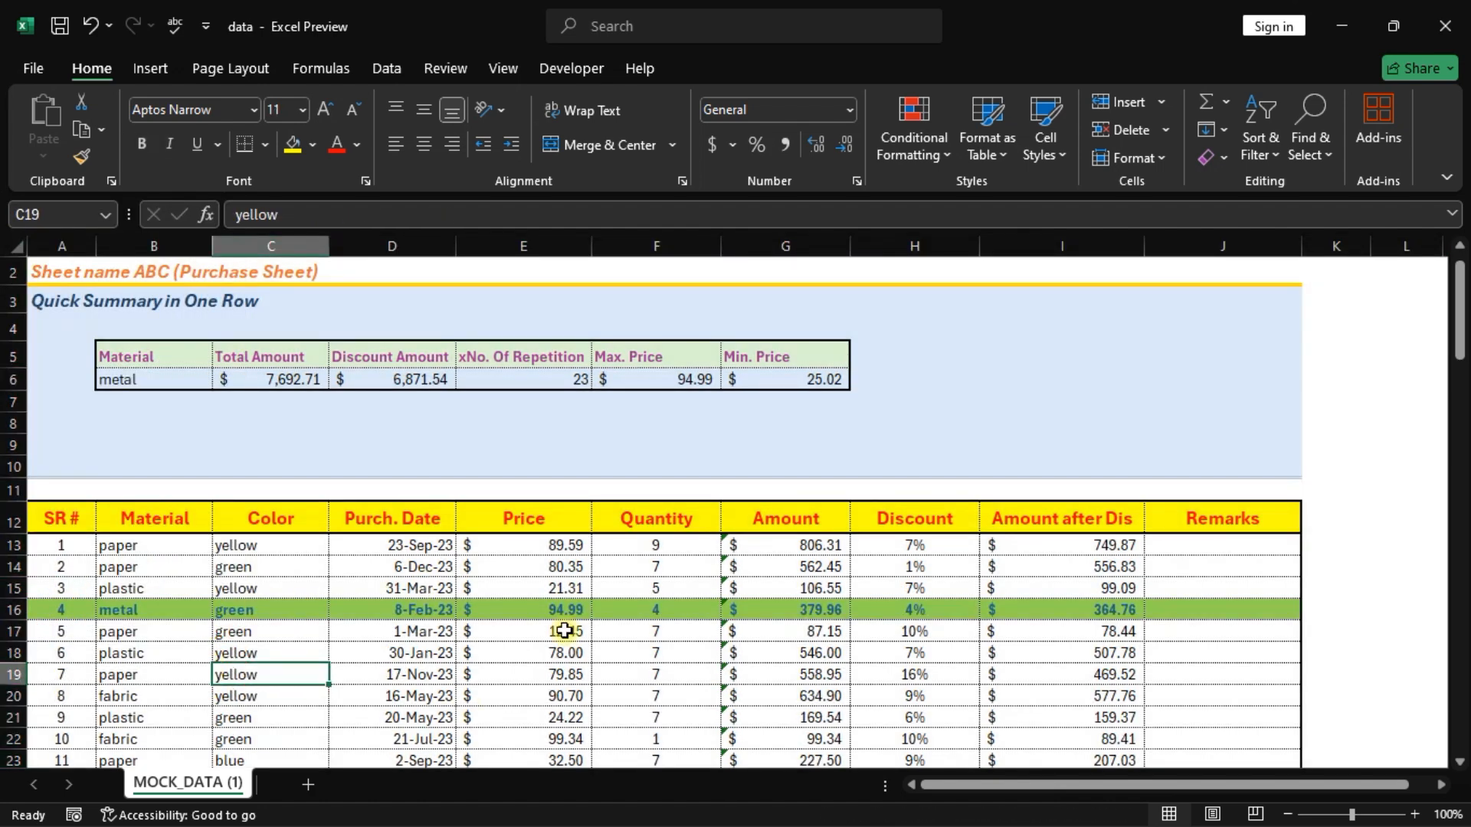
# Step: Replace the Total Amount formula in C6 with SUBTOTAL using function 109 over G13:G112, and fill it right into D6
pyautogui.click(264, 379)
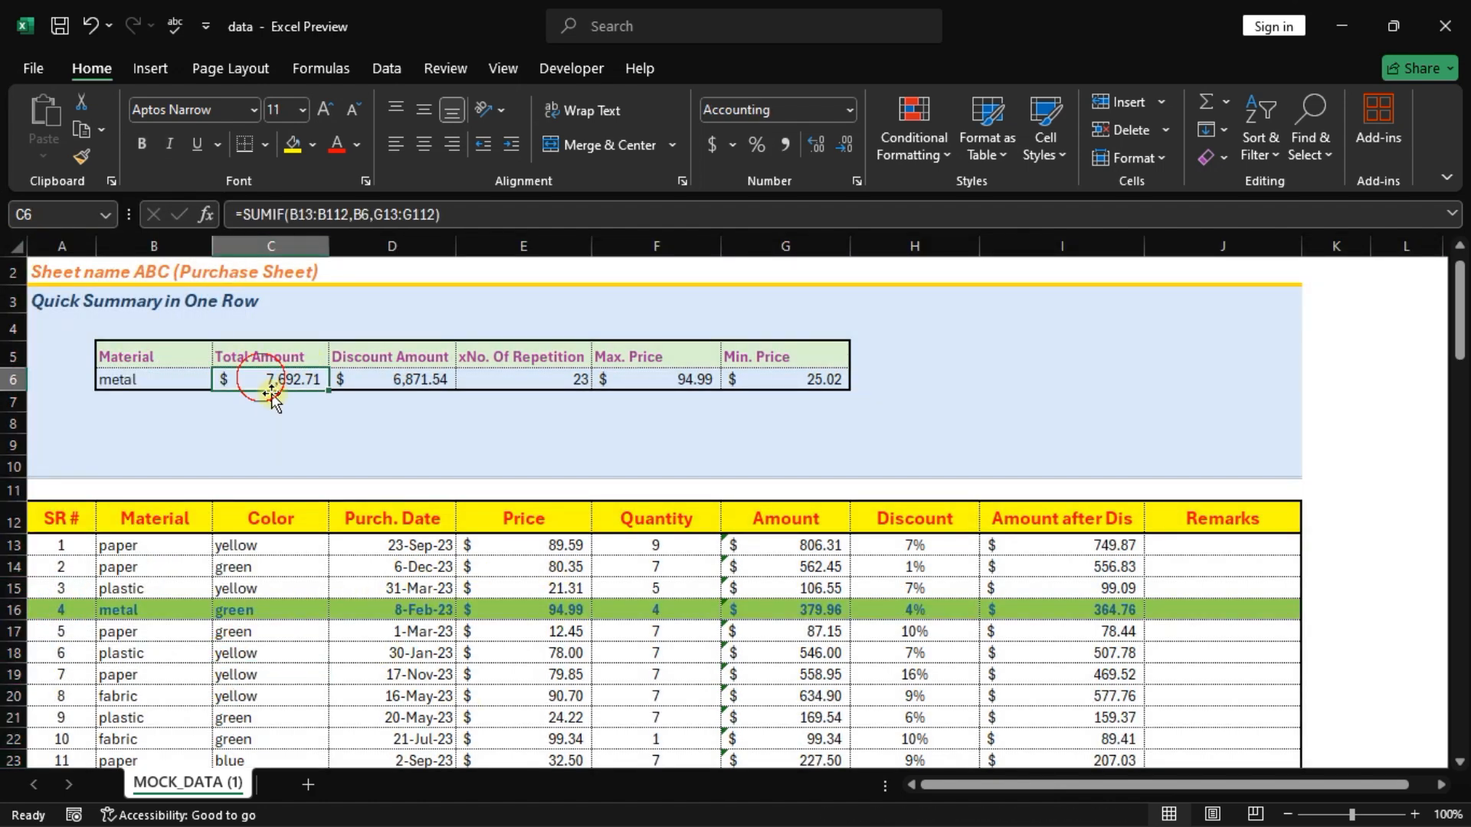
pyautogui.write('=')
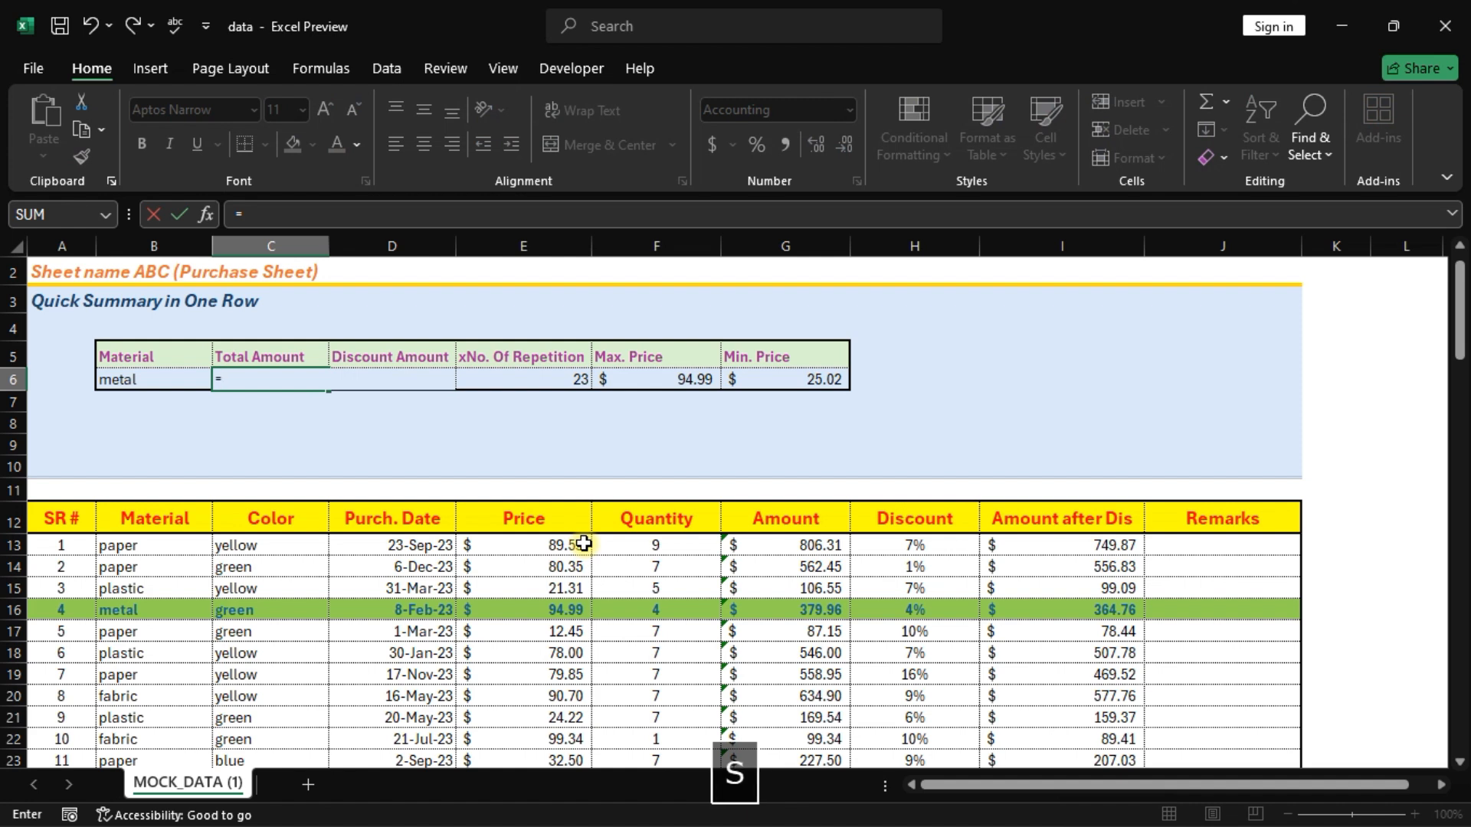
pyautogui.write('subtotal')
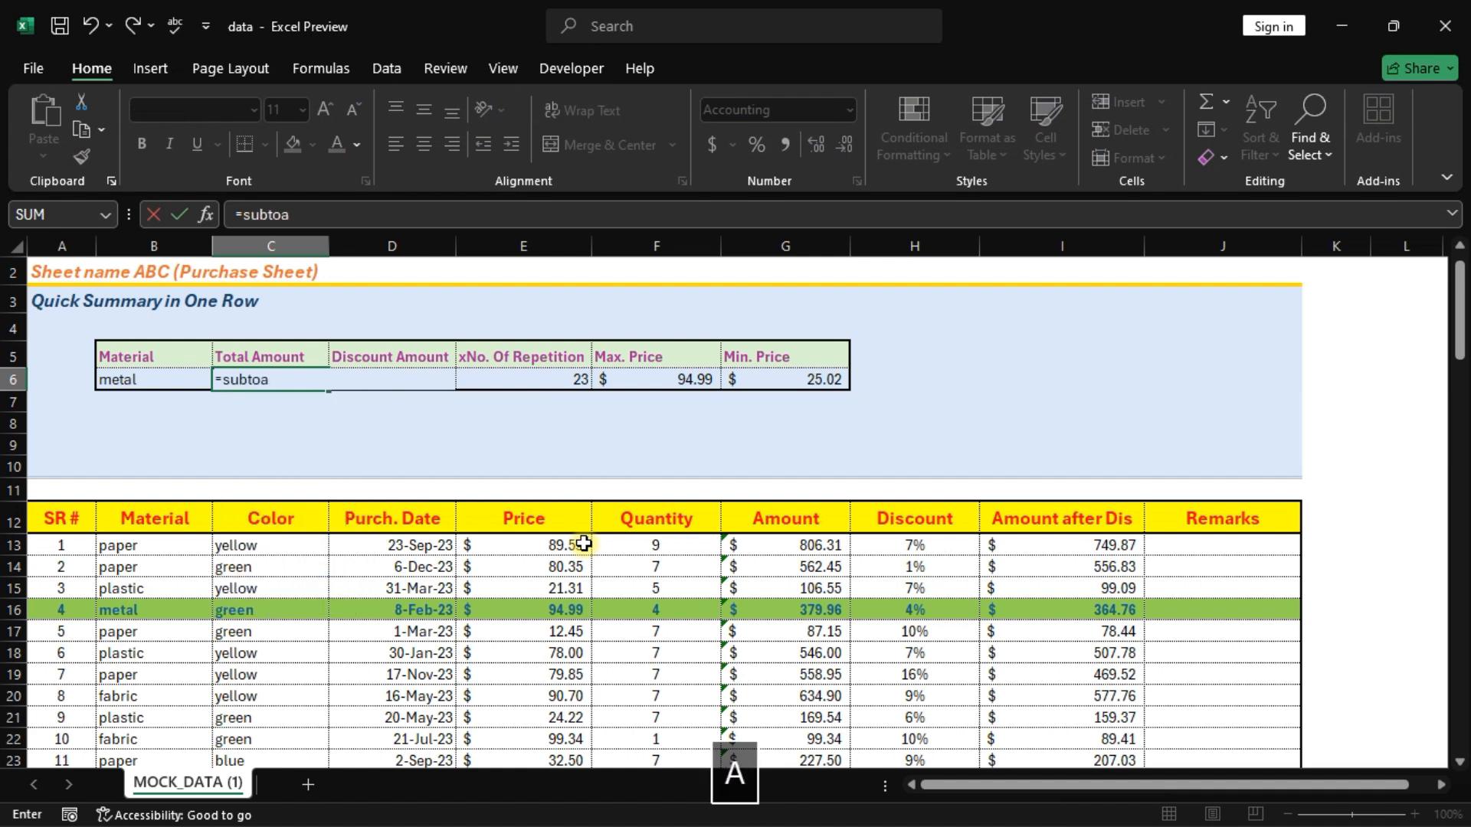
pyautogui.press('Tab')
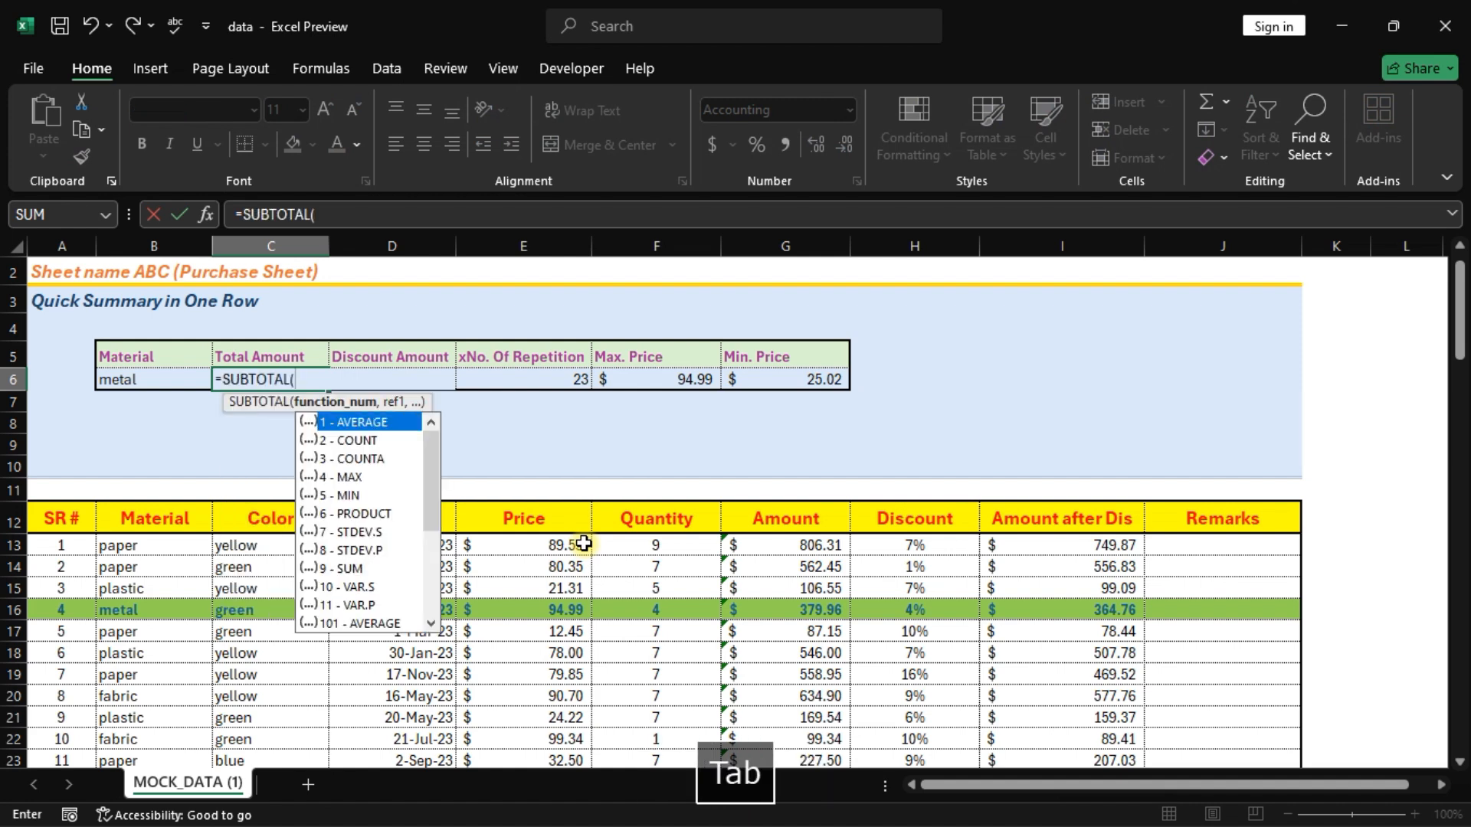
pyautogui.write('109,')
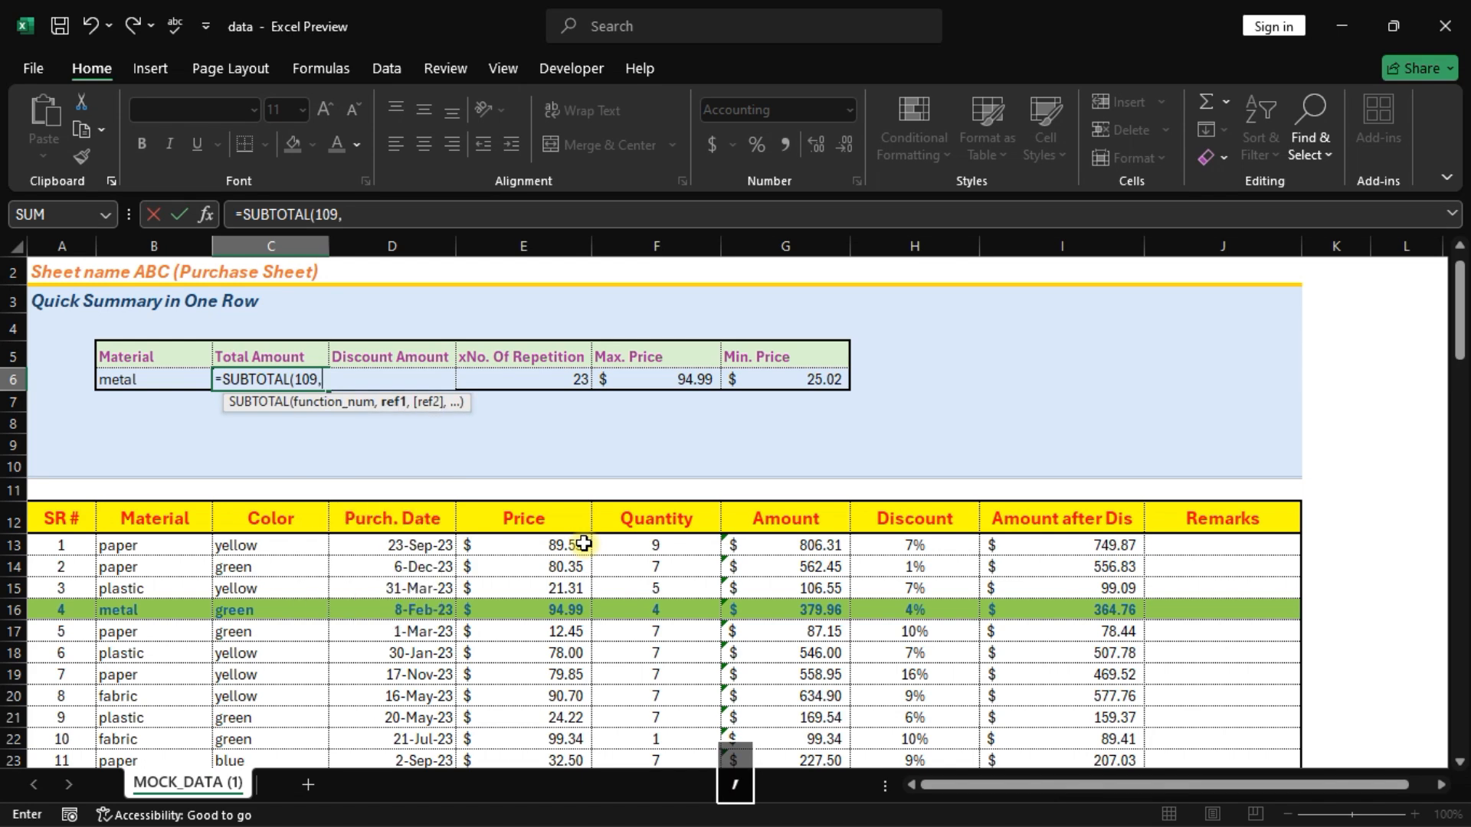
pyautogui.click(797, 546)
pyautogui.hotkey('ctrl', 'shift', 'Down')
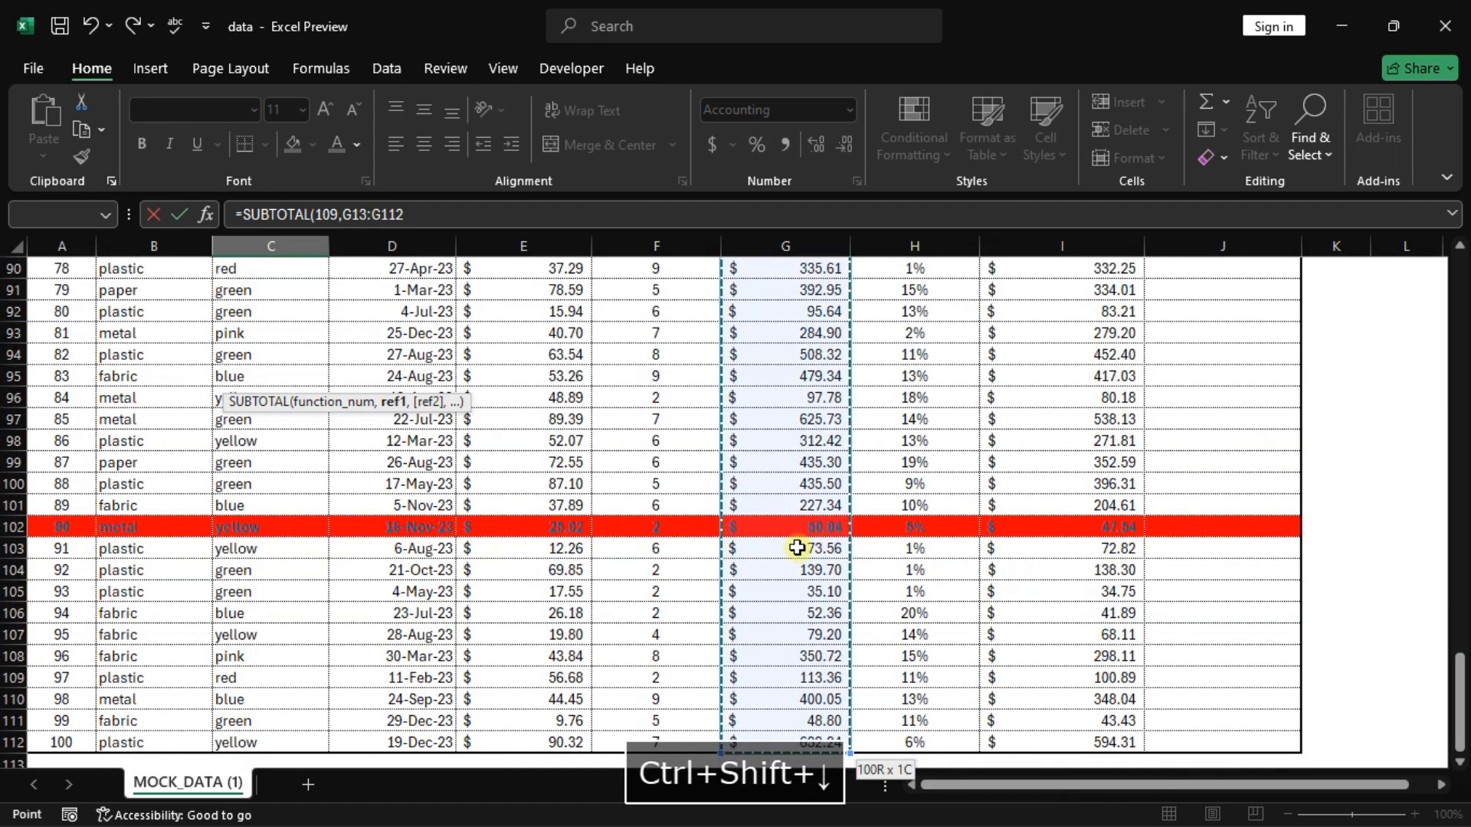
pyautogui.press('Return')
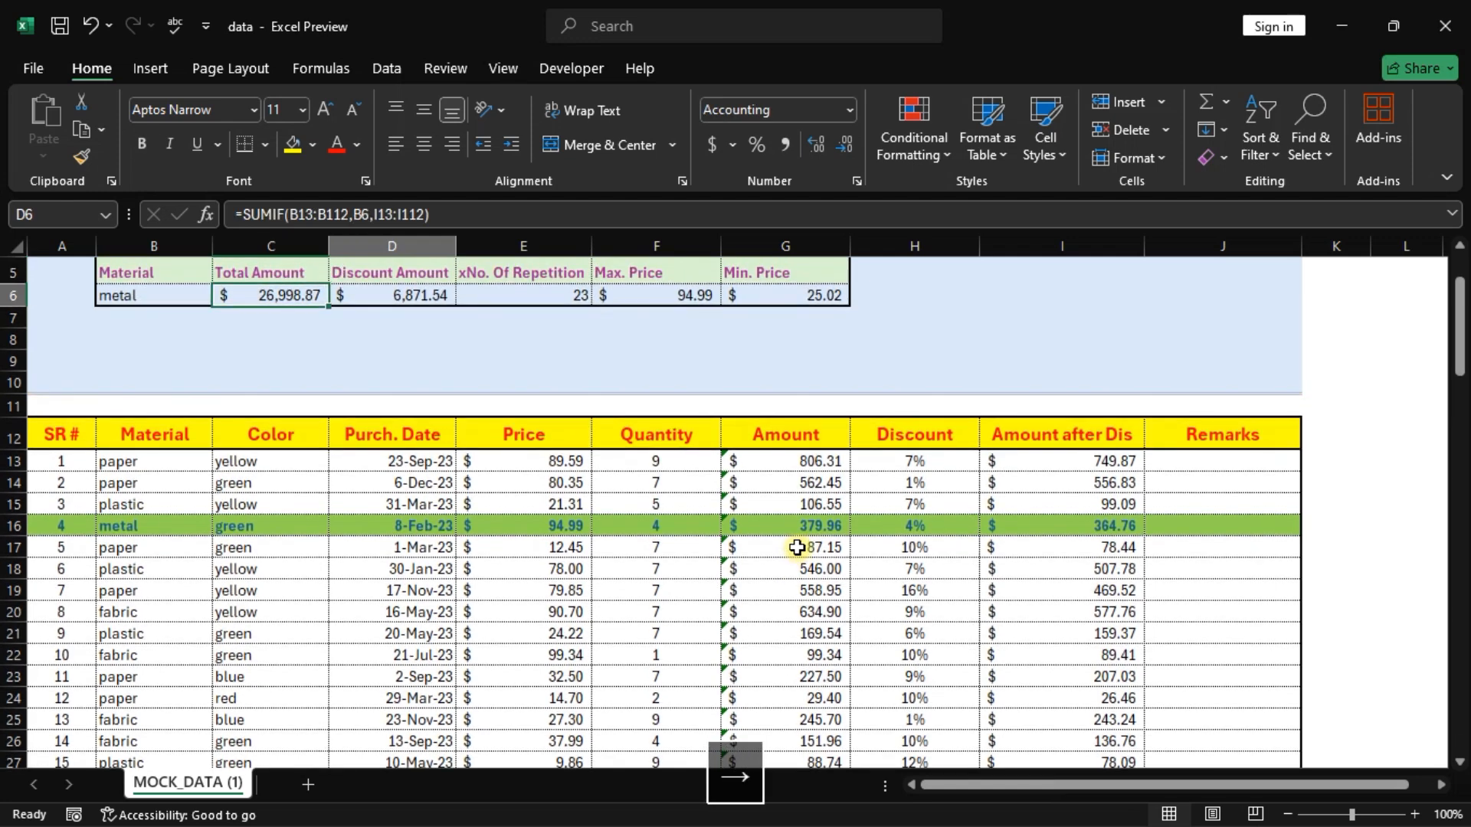
pyautogui.hotkey('shift', 'Right')
pyautogui.hotkey('ctrl', 'r')
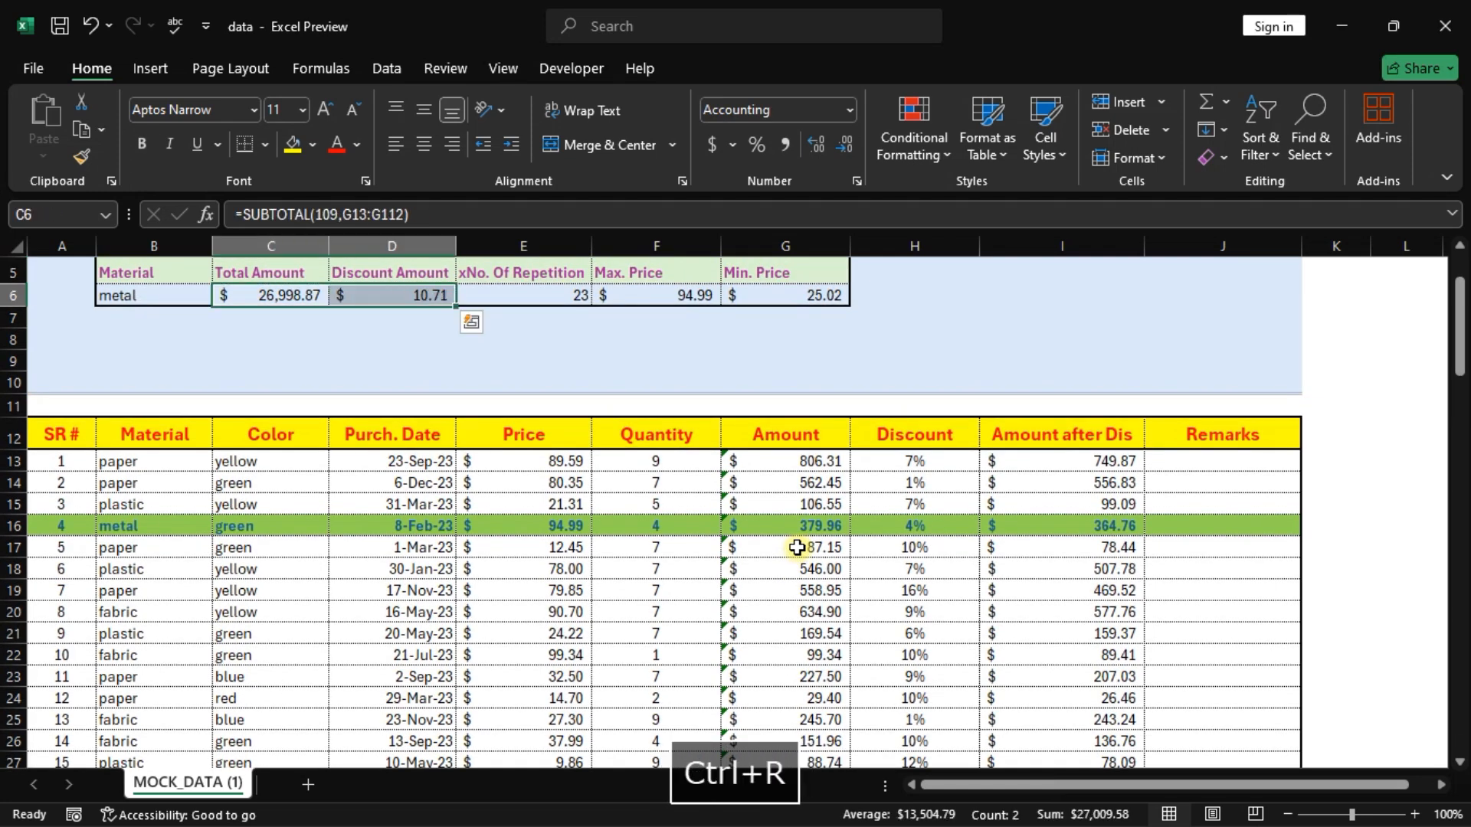
pyautogui.press('F2')
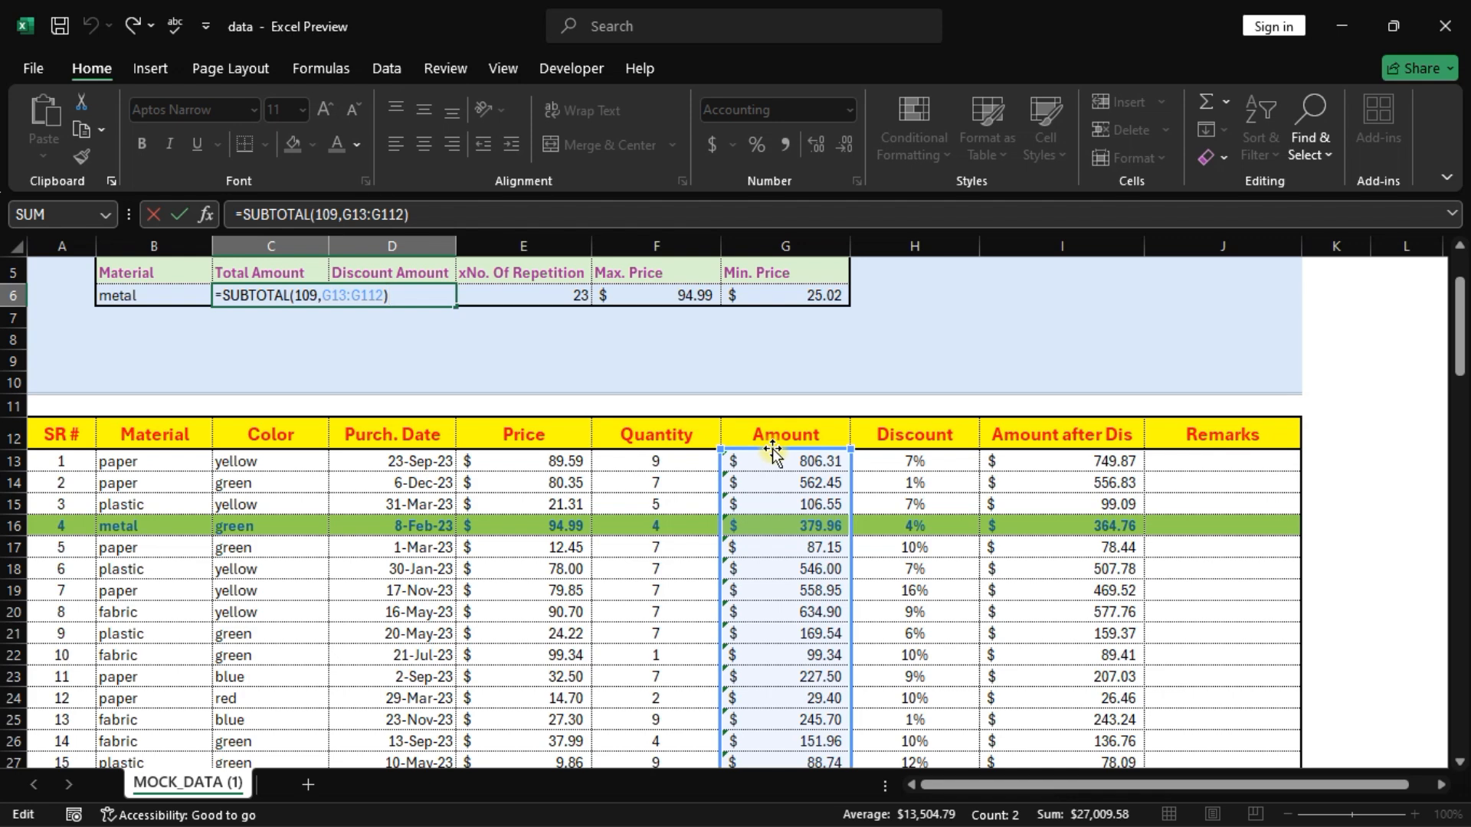
pyautogui.moveTo(772, 453); pyautogui.dragTo(1040, 461)
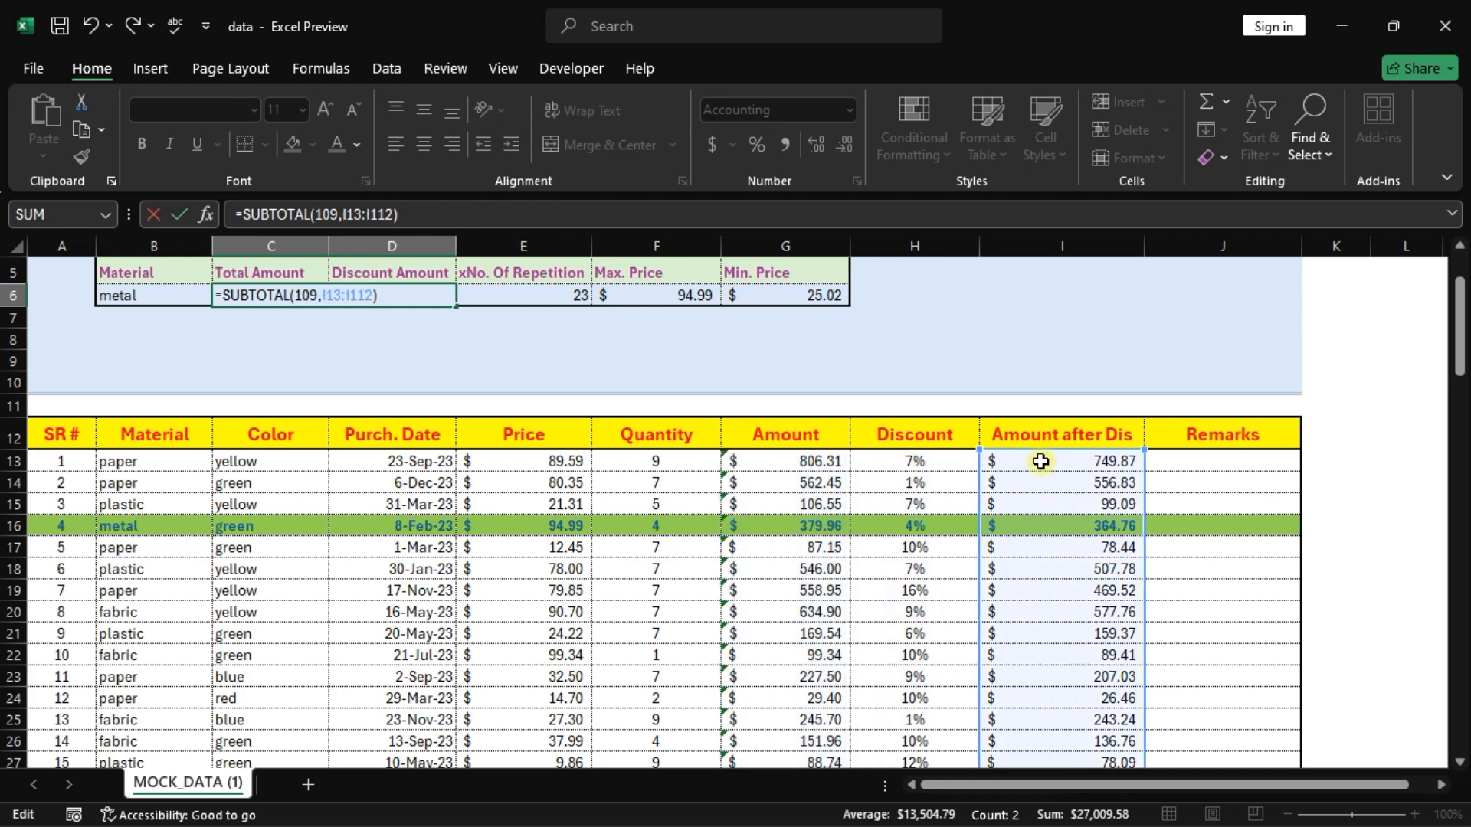
pyautogui.press('Escape')
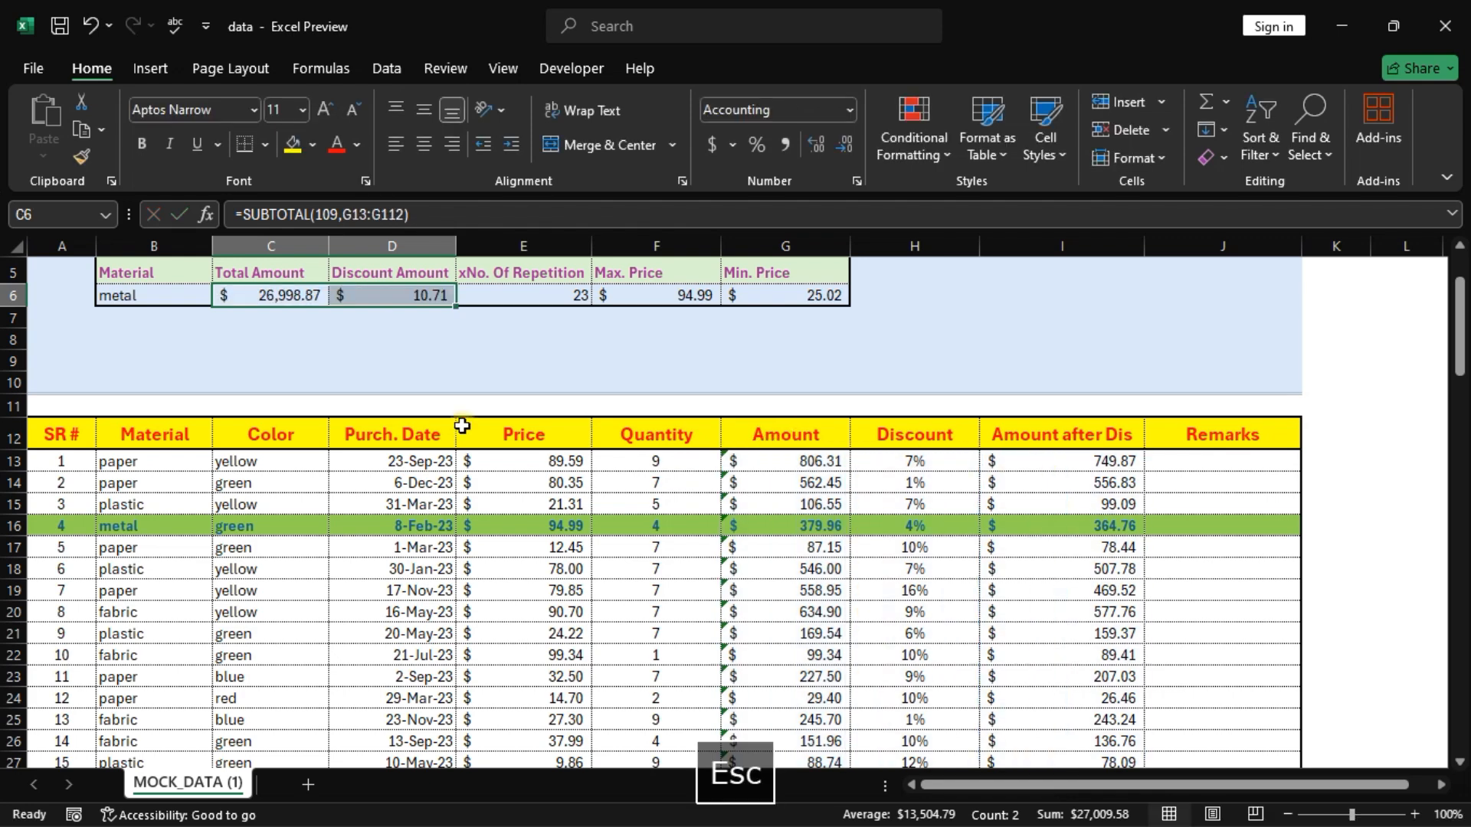
# Step: Set the reference of the SUBTOTAL formula in D6 to the Amount after Dis range I13:I112
pyautogui.click(361, 296)
pyautogui.press('F2')
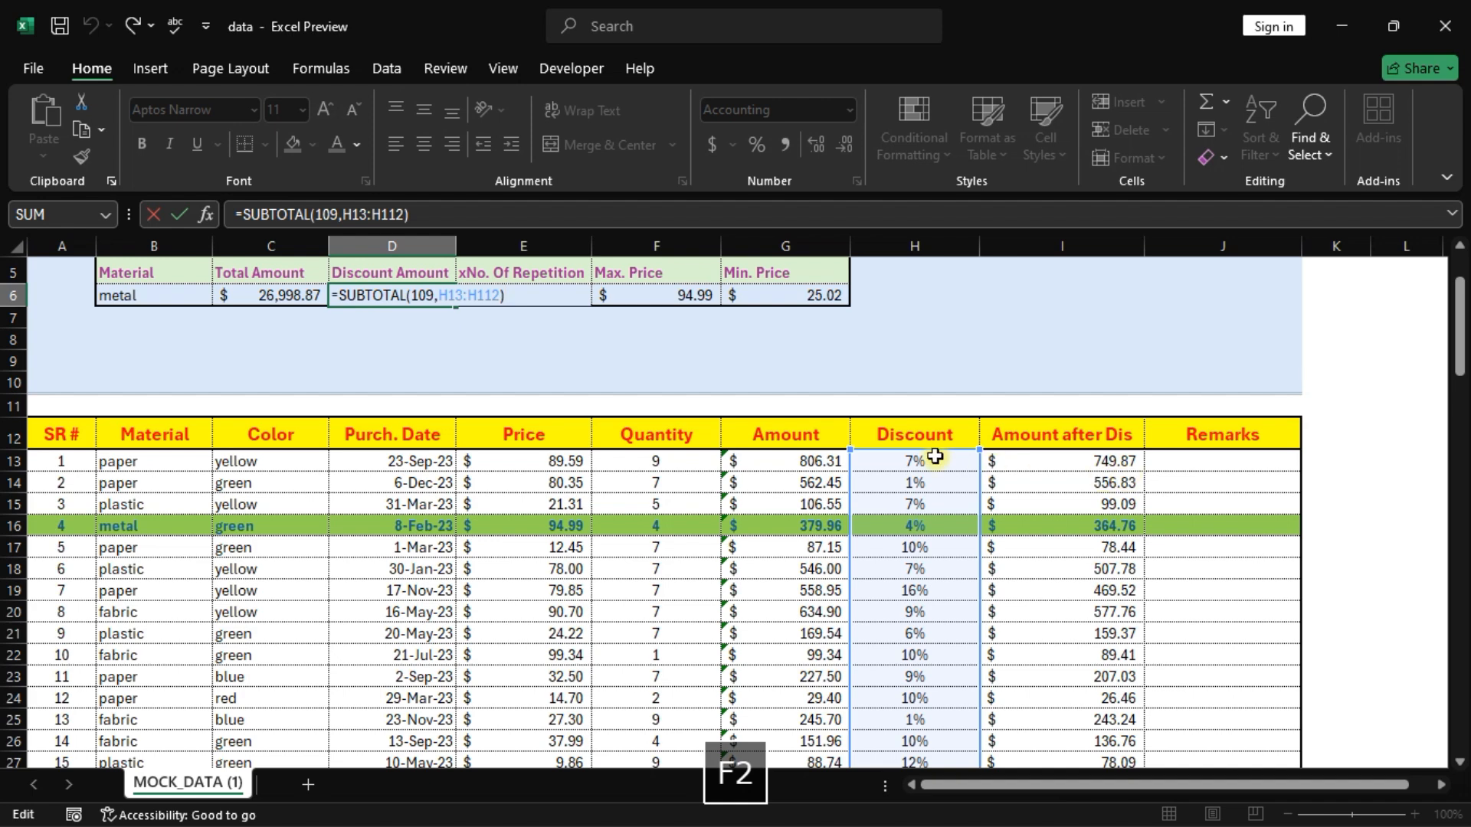
pyautogui.moveTo(930, 454); pyautogui.dragTo(1069, 460)
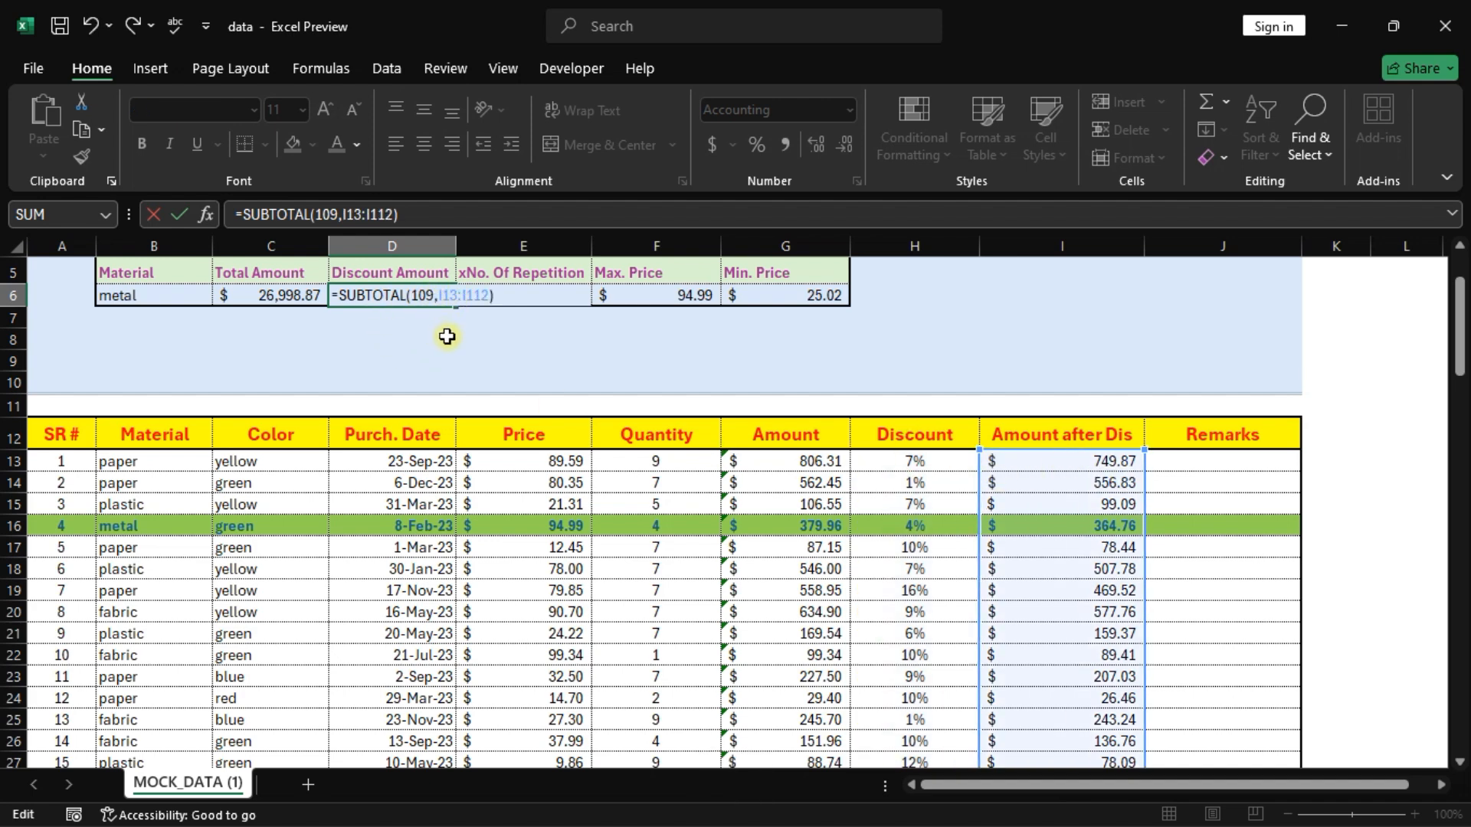
pyautogui.press('Return')
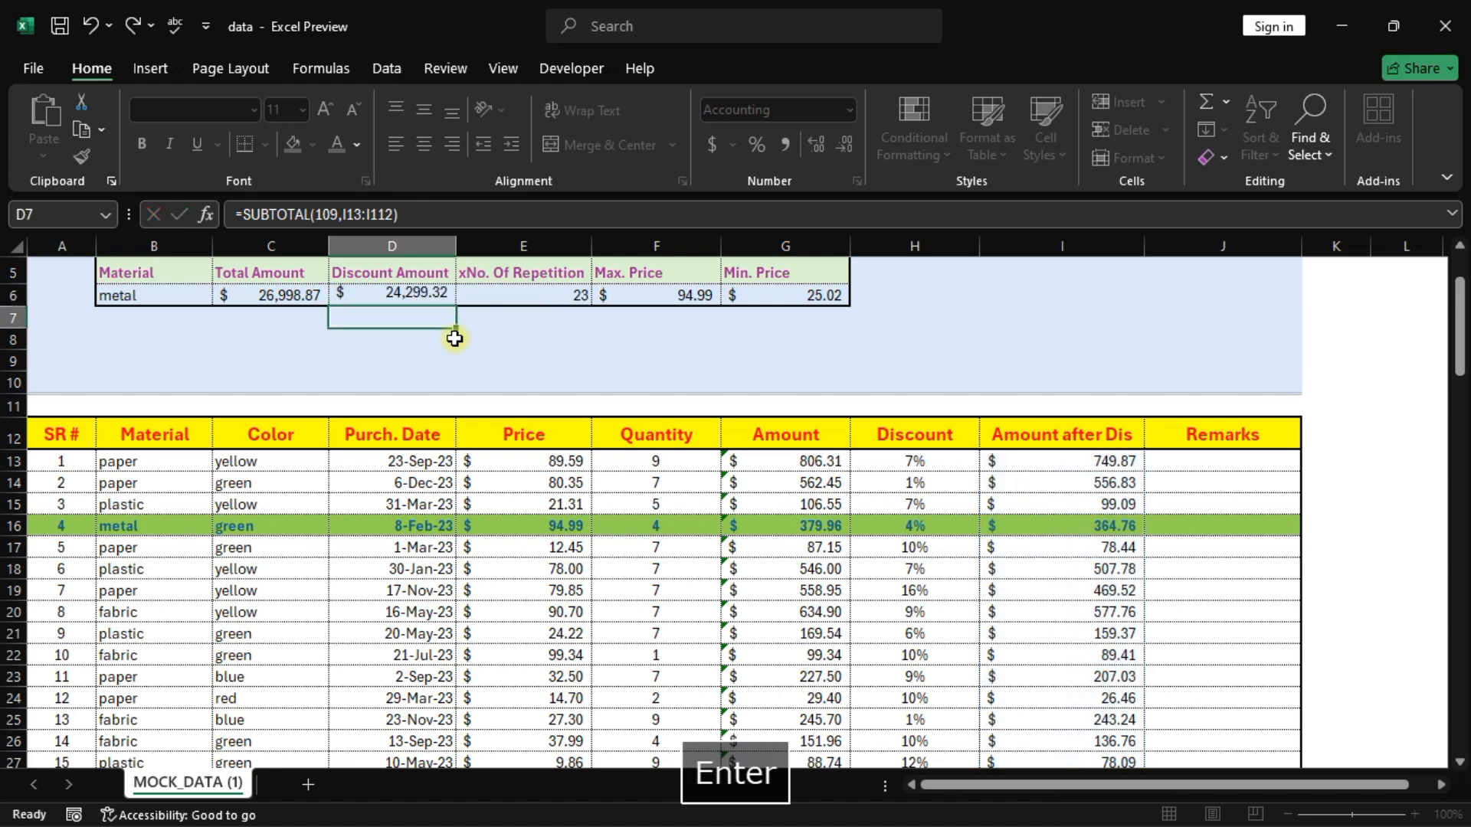
# Step: Replace the No. Of Repetition formula in E6 with SUBTOTAL using function 103 (COUNTA) over the Material range B13:B112
pyautogui.press('Up')
pyautogui.press('Up')
pyautogui.press('Up')
pyautogui.press('Down')
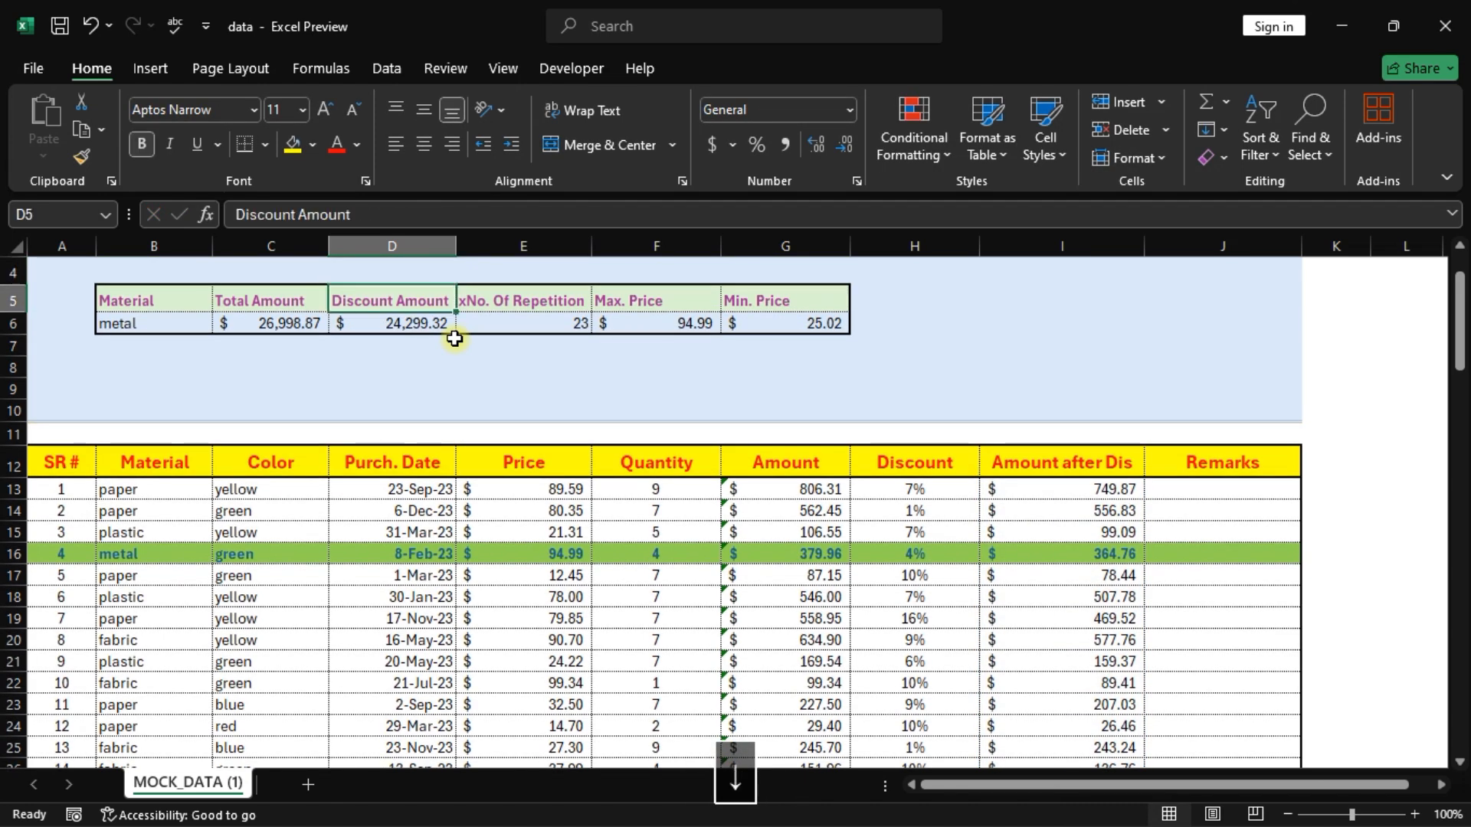
pyautogui.press('Right')
pyautogui.press('Down')
pyautogui.write('=subto')
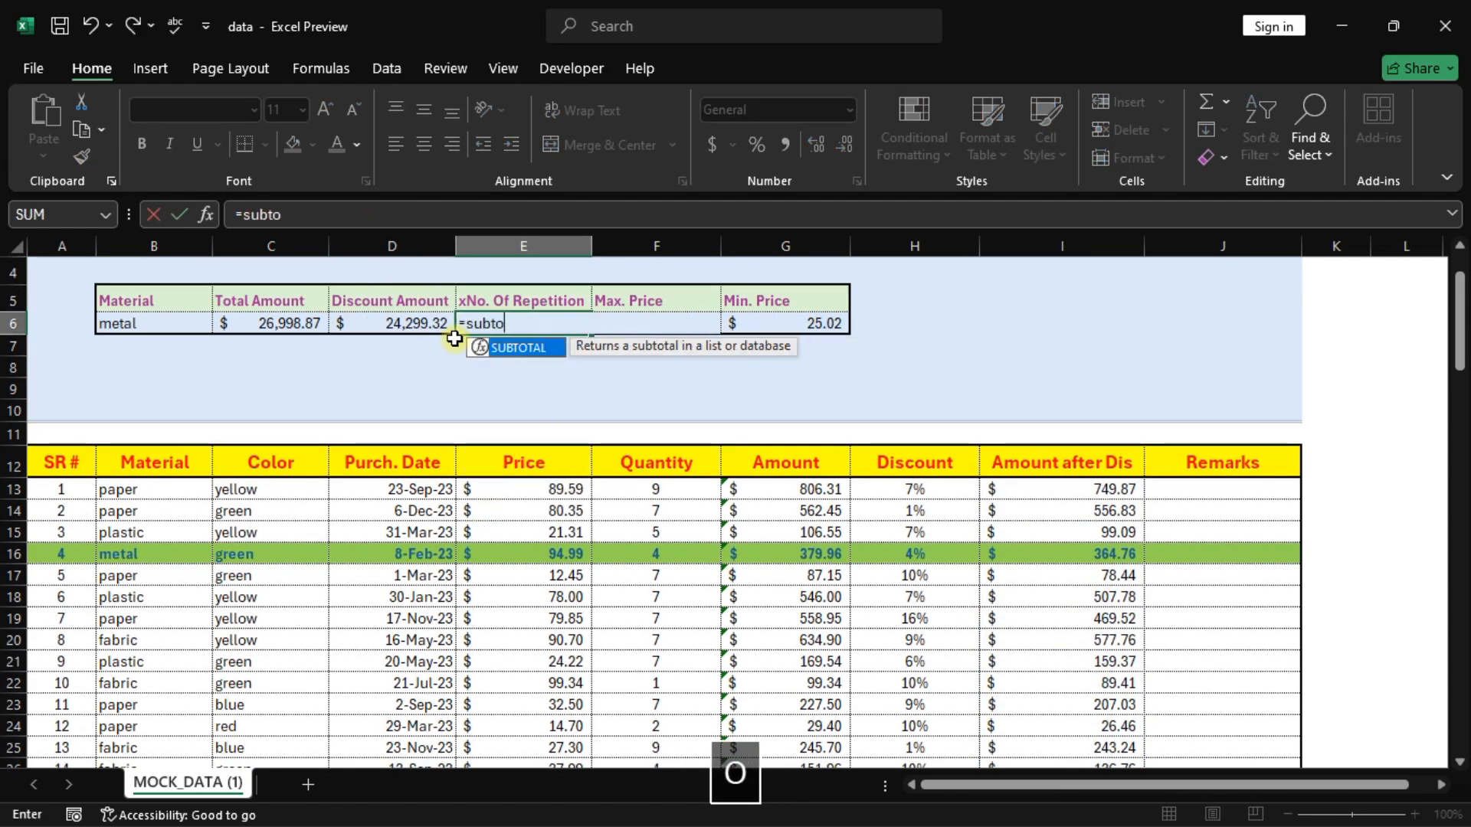
pyautogui.press('Tab')
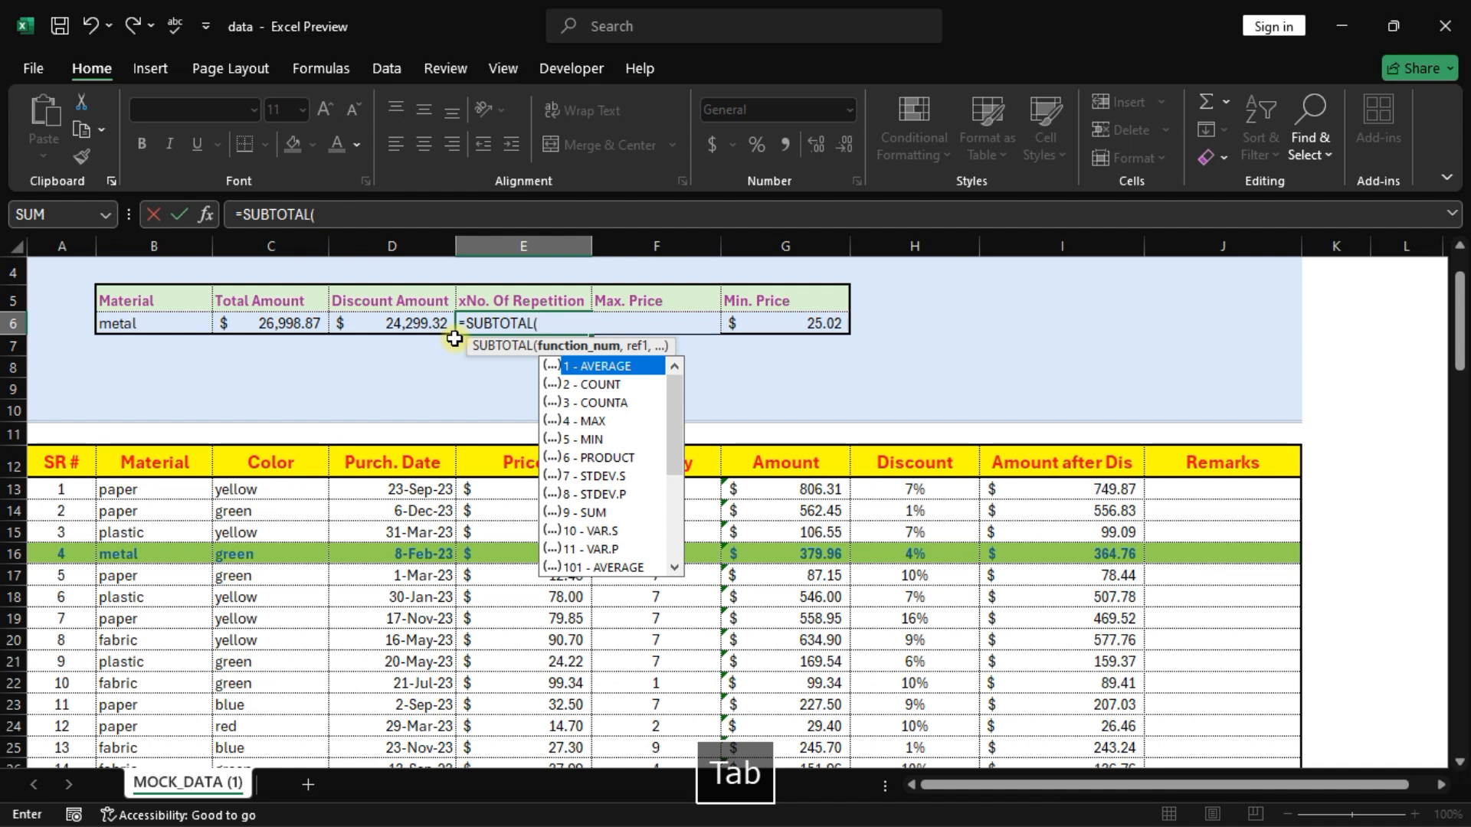
pyautogui.moveTo(672, 417); pyautogui.dragTo(663, 507)
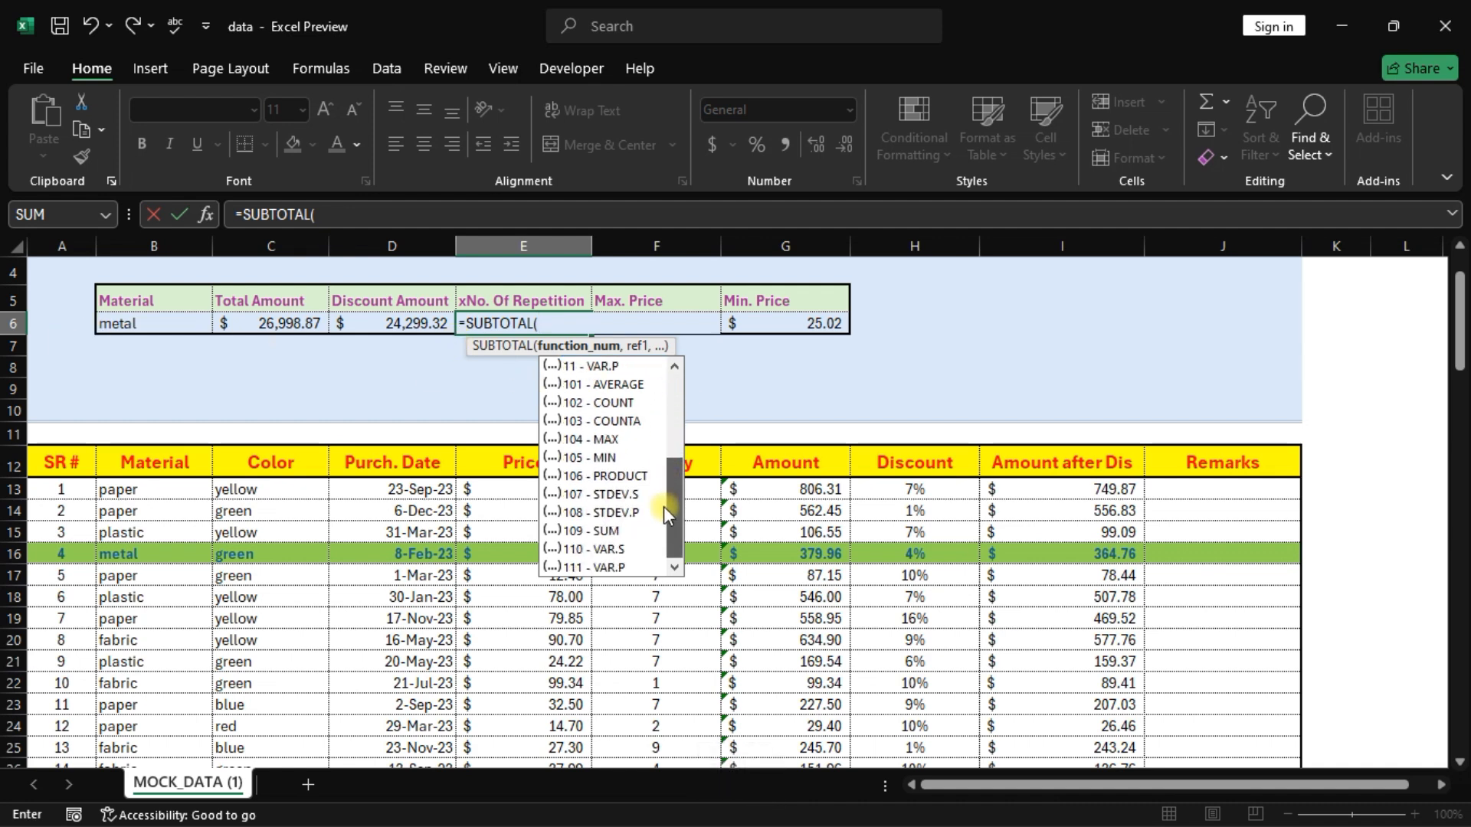
pyautogui.click(618, 422)
pyautogui.doubleClick(618, 422)
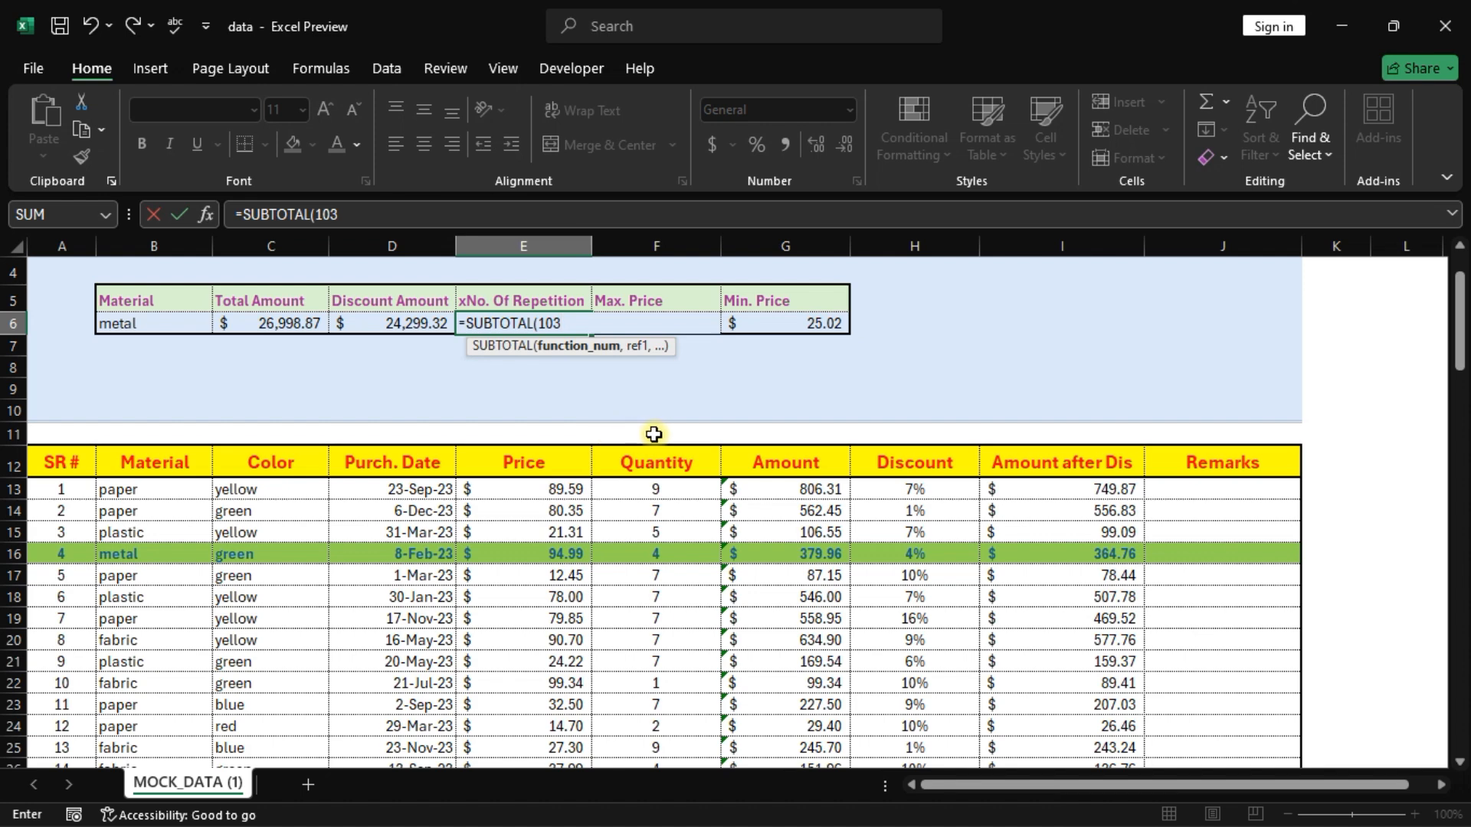
pyautogui.write(',')
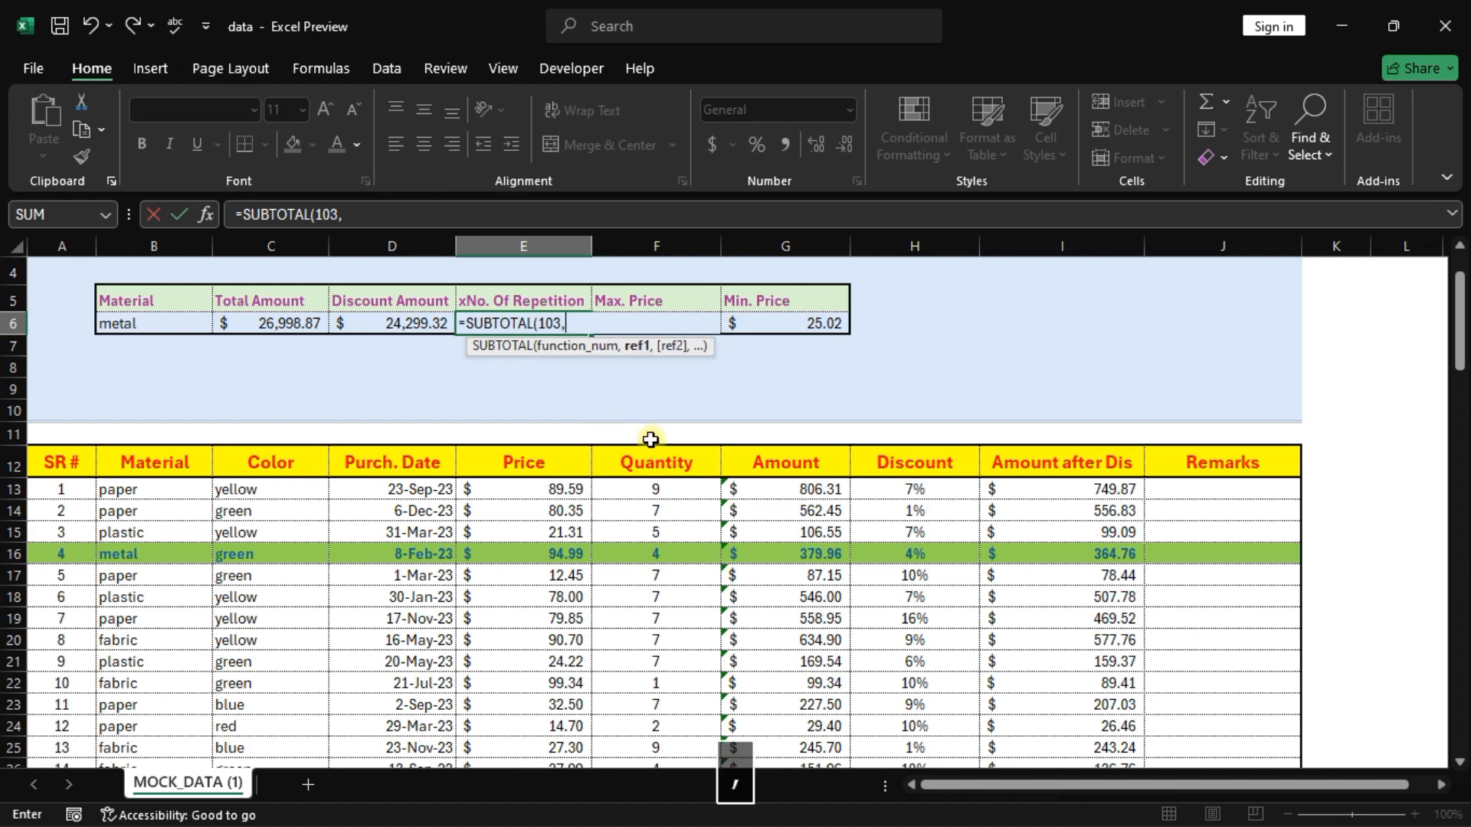
pyautogui.click(176, 490)
pyautogui.hotkey('ctrl', 'shift', 'Down')
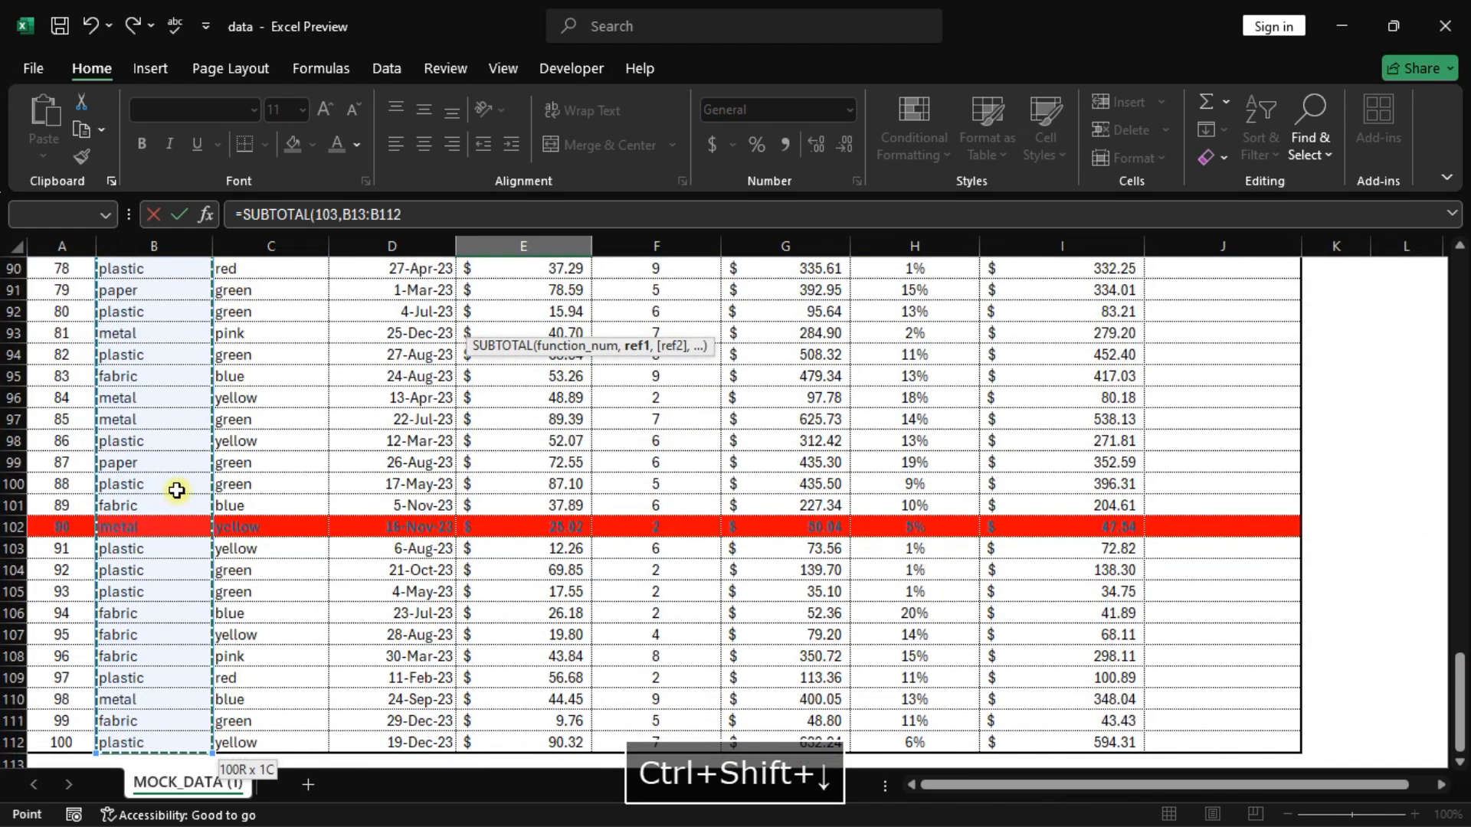
pyautogui.press('Tab')
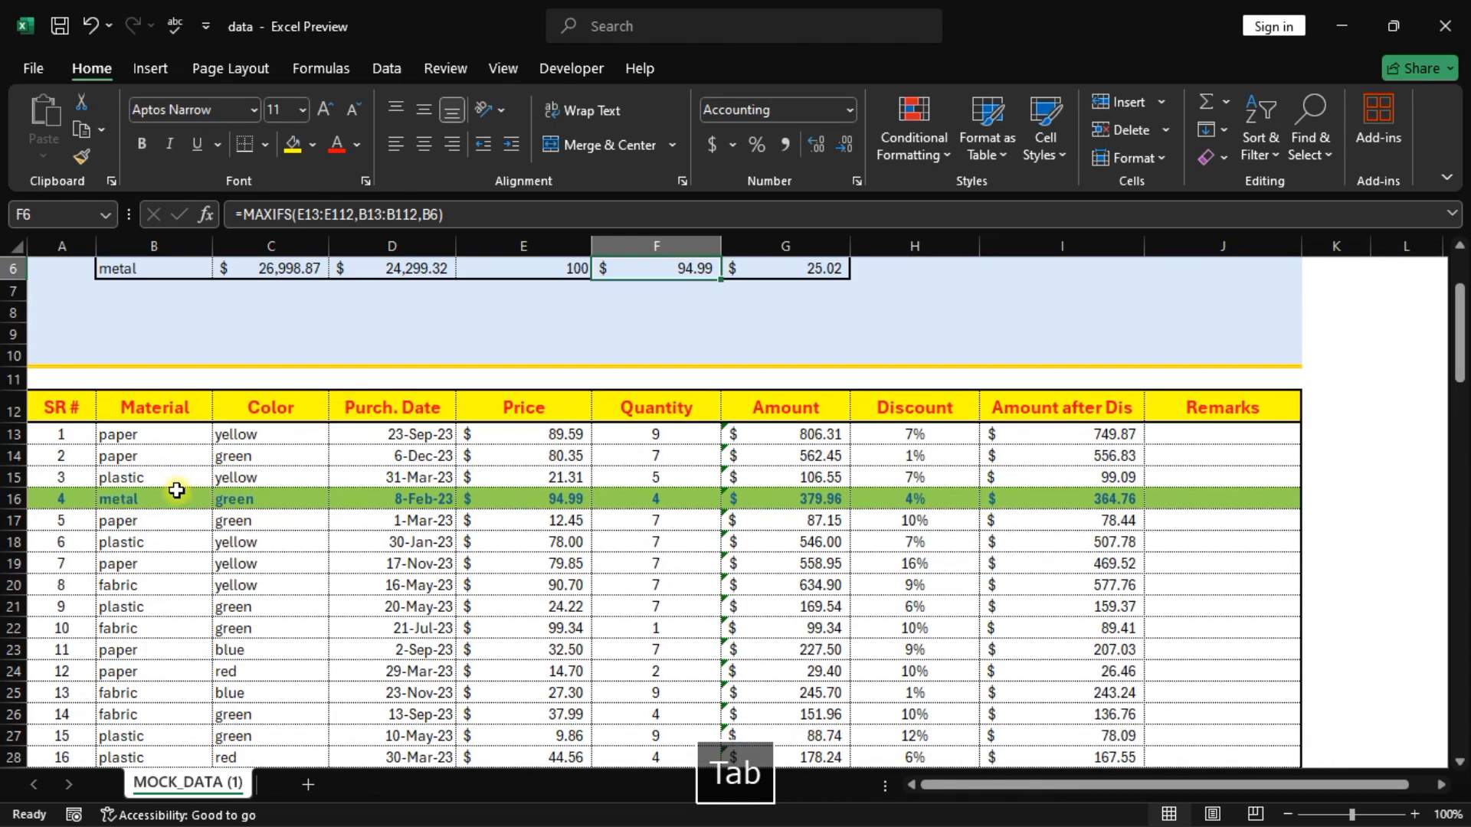
# Step: Replace the Max. Price formula in F6 with SUBTOTAL using function 104 (MAX) over the Material range B13:B112
pyautogui.press('Up')
pyautogui.press('Up')
pyautogui.press('Down')
pyautogui.press('Down')
pyautogui.write('=')
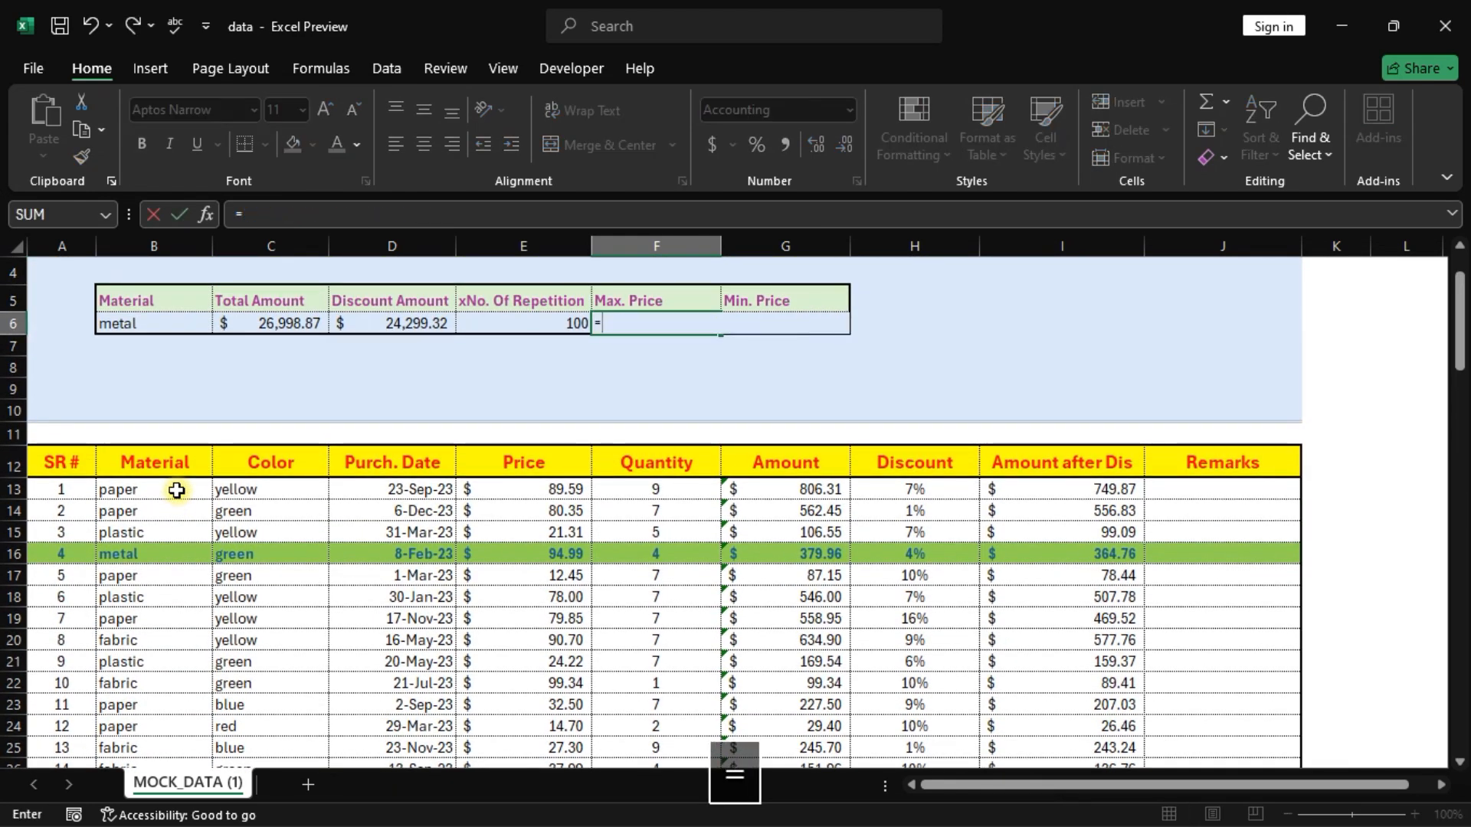
pyautogui.write('subtot')
pyautogui.press('Tab')
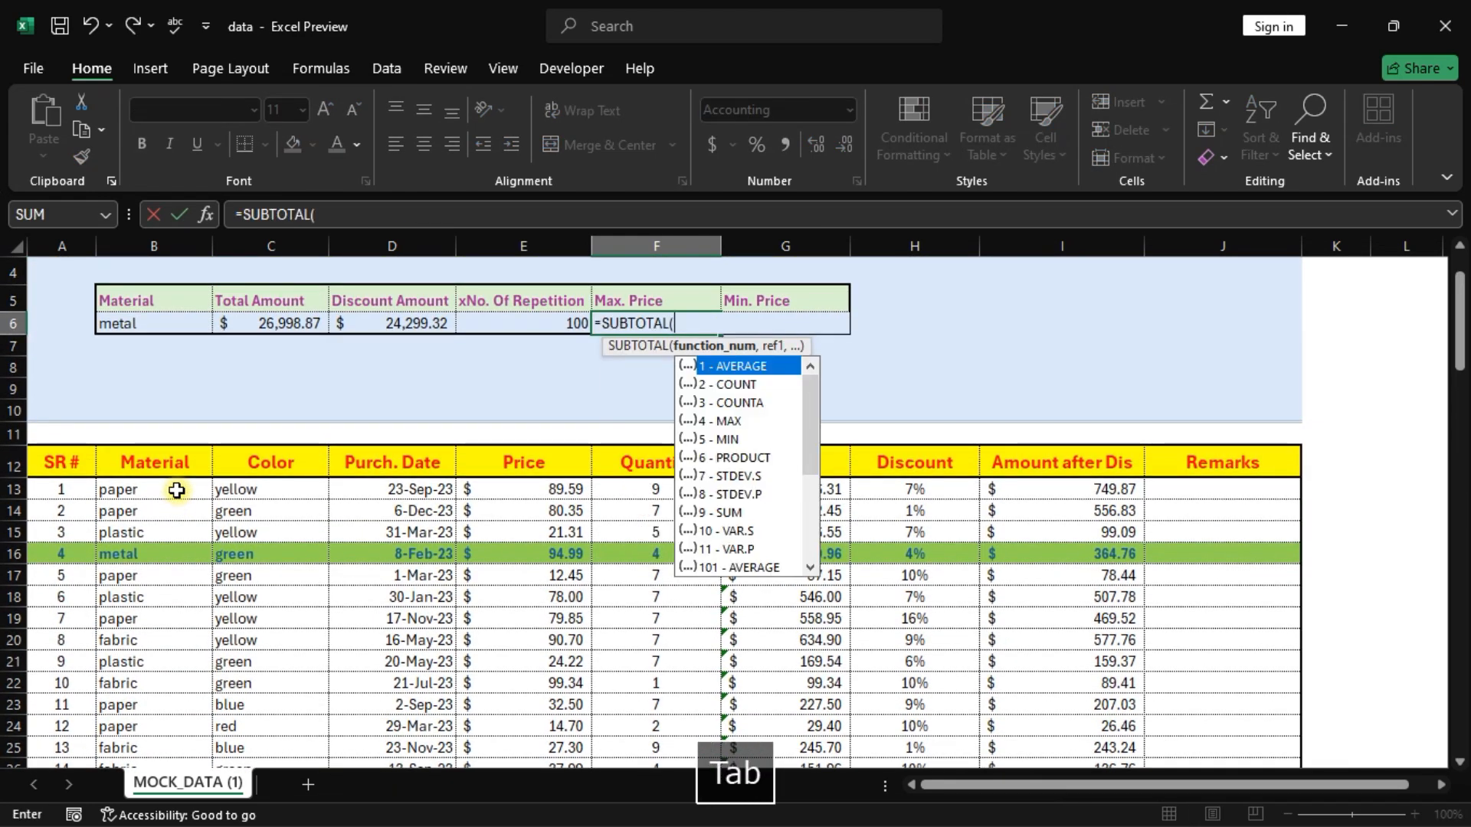
pyautogui.press('Down')
pyautogui.press('Down')
pyautogui.press('Down')
pyautogui.press('Down')
pyautogui.press('Down')
pyautogui.press('Down')
pyautogui.press('Down')
pyautogui.press('Down')
pyautogui.press('Down')
pyautogui.press('Down')
pyautogui.press('Down')
pyautogui.press('Down')
pyautogui.press('Down')
pyautogui.press('Down')
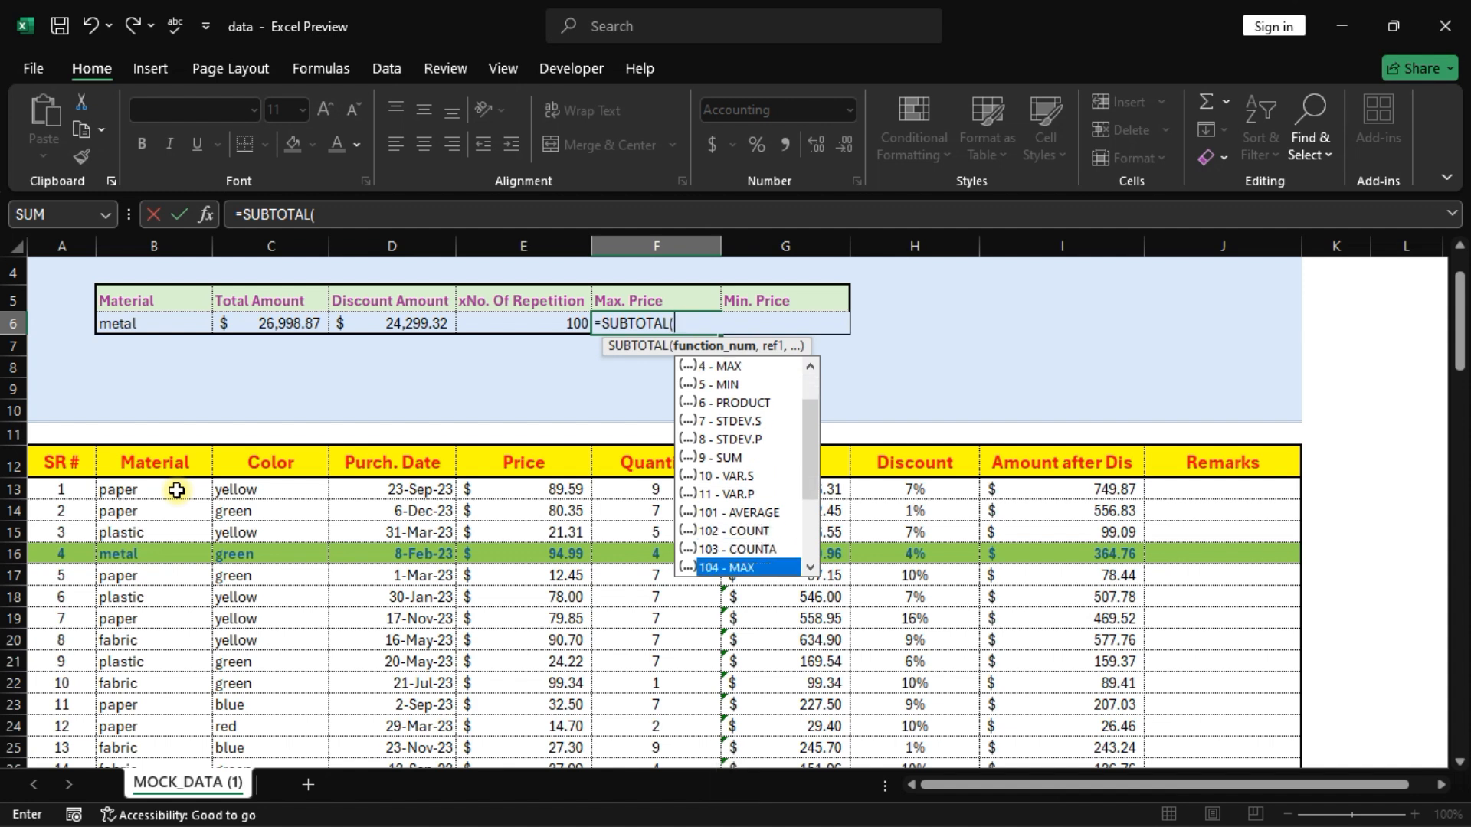
pyautogui.press('Tab')
pyautogui.write(',')
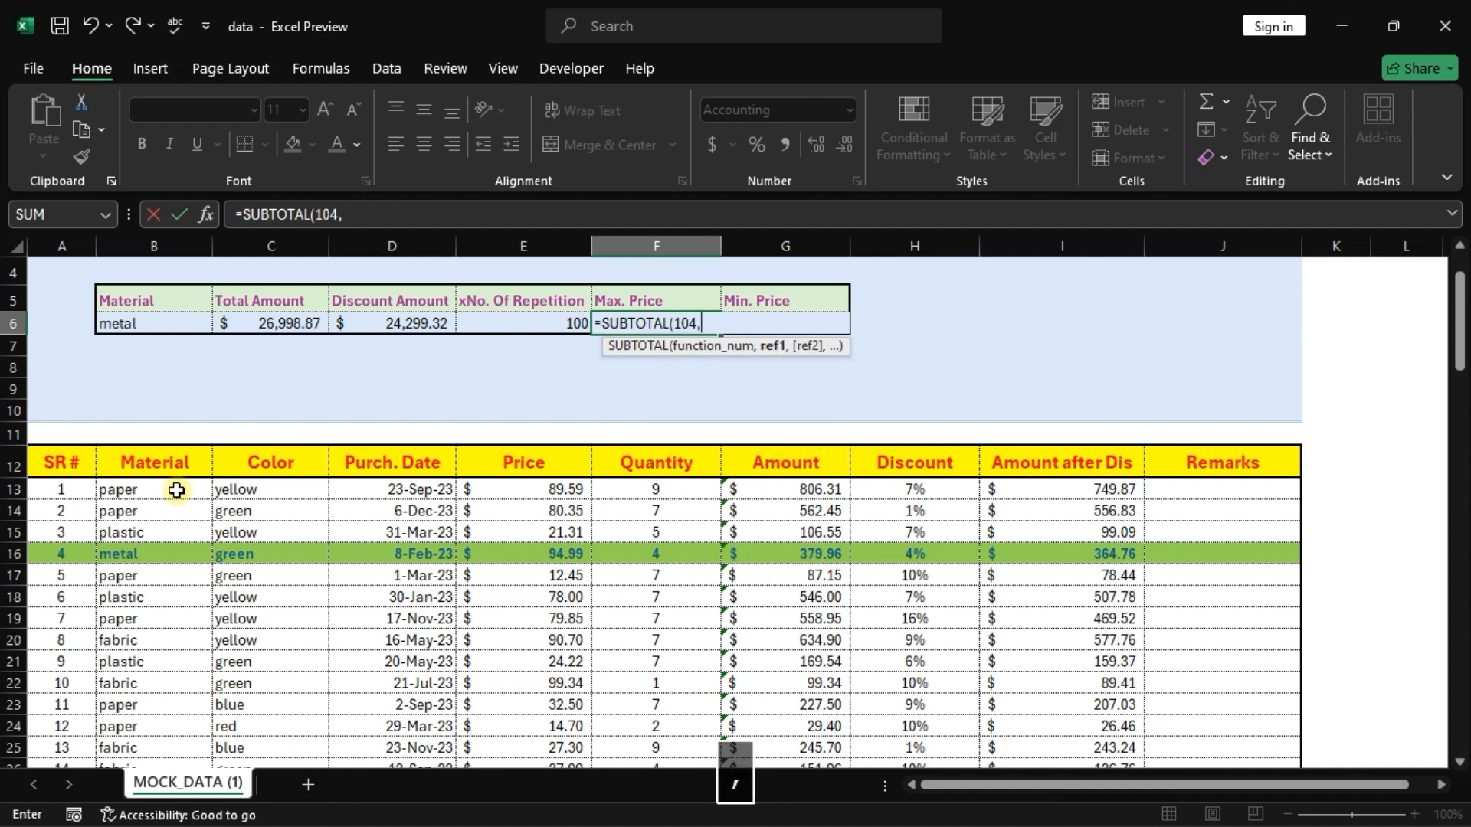
pyautogui.click(175, 488)
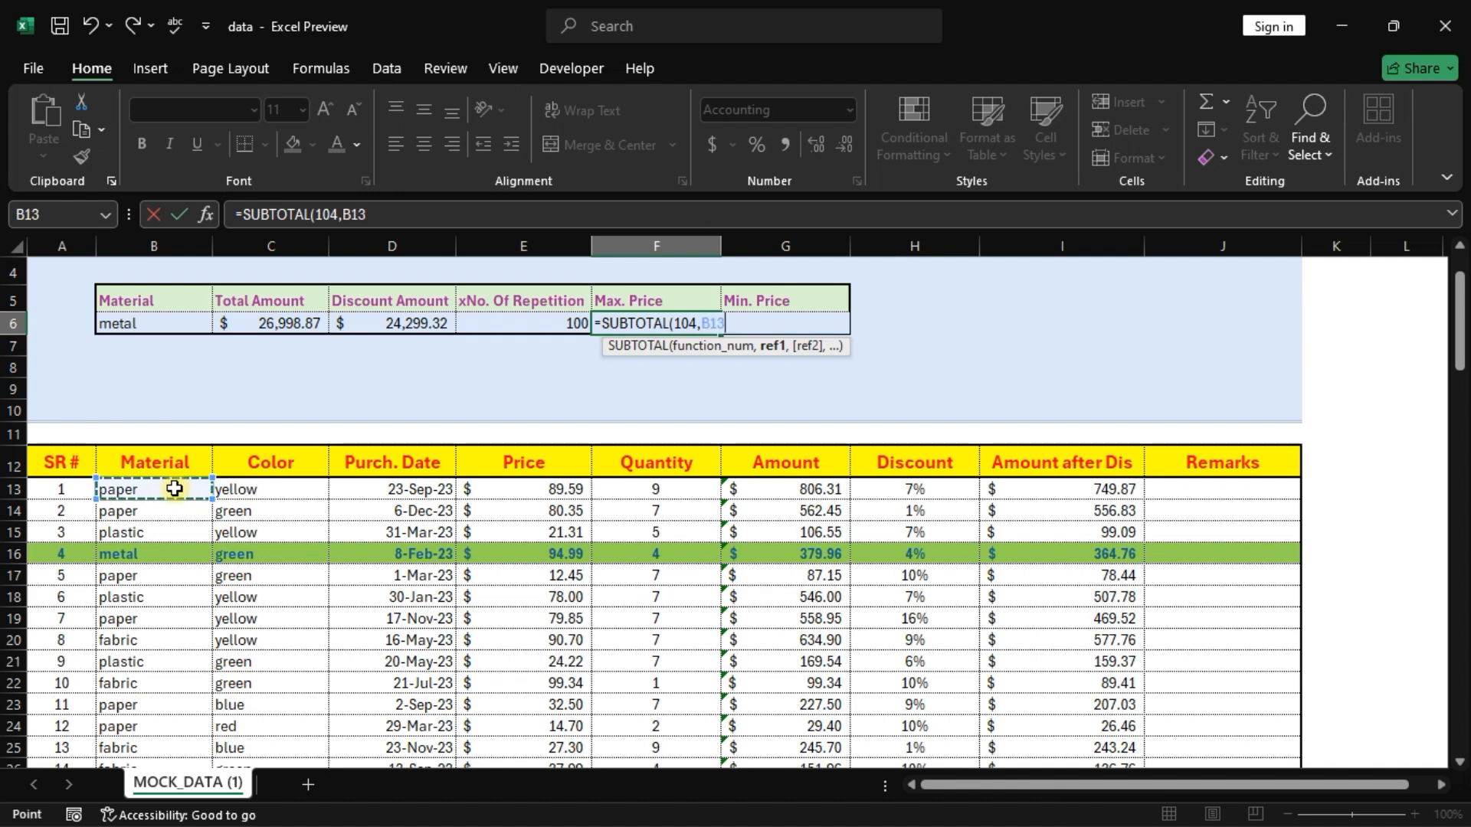
pyautogui.hotkey('ctrl', 'shift', 'Down')
pyautogui.press('Tab')
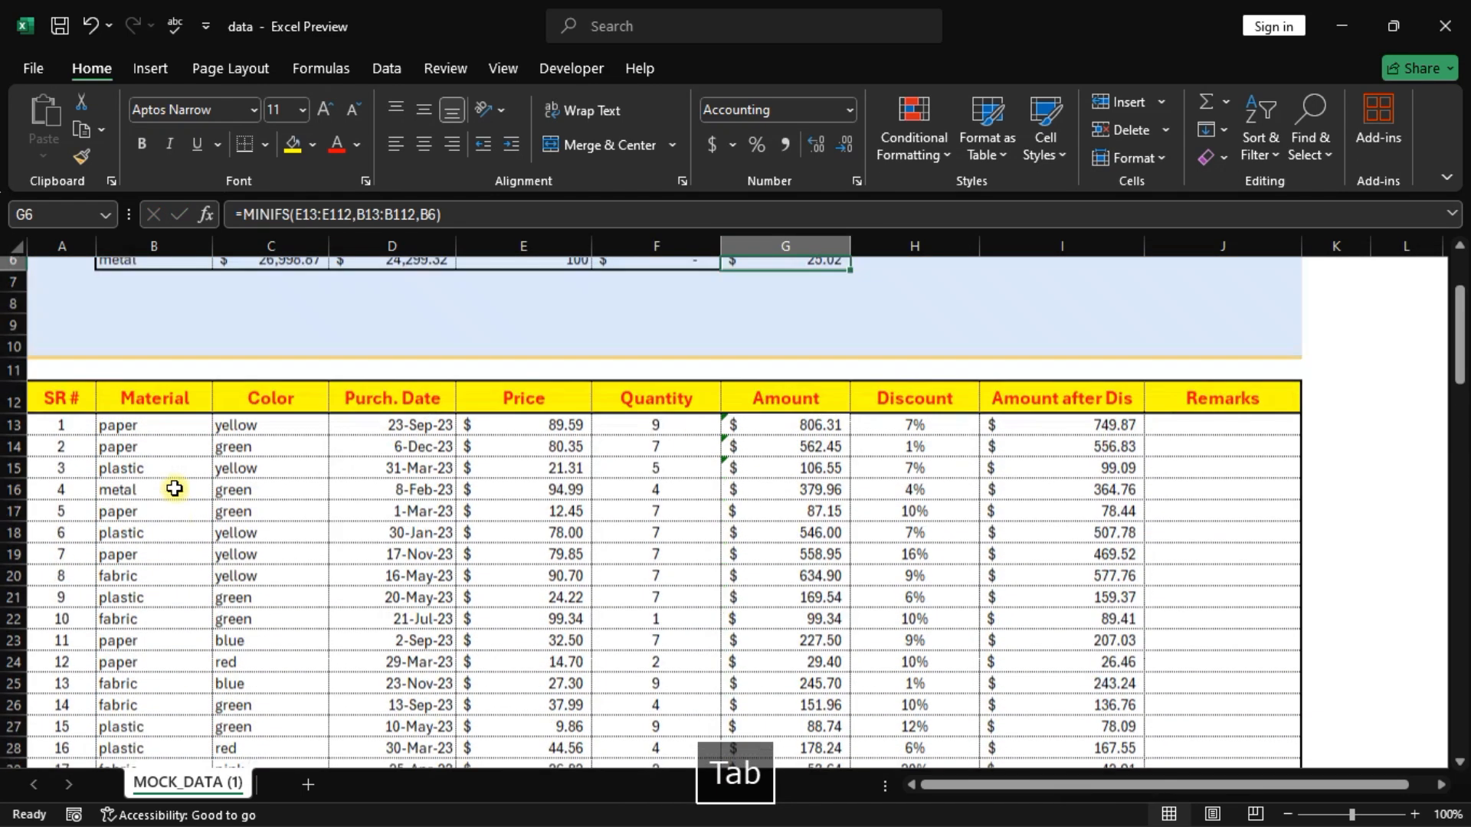
# Step: Replace the Min. Price formula in G6 with SUBTOTAL using function 105 (MIN) over the Price range E13:E112
pyautogui.write('=')
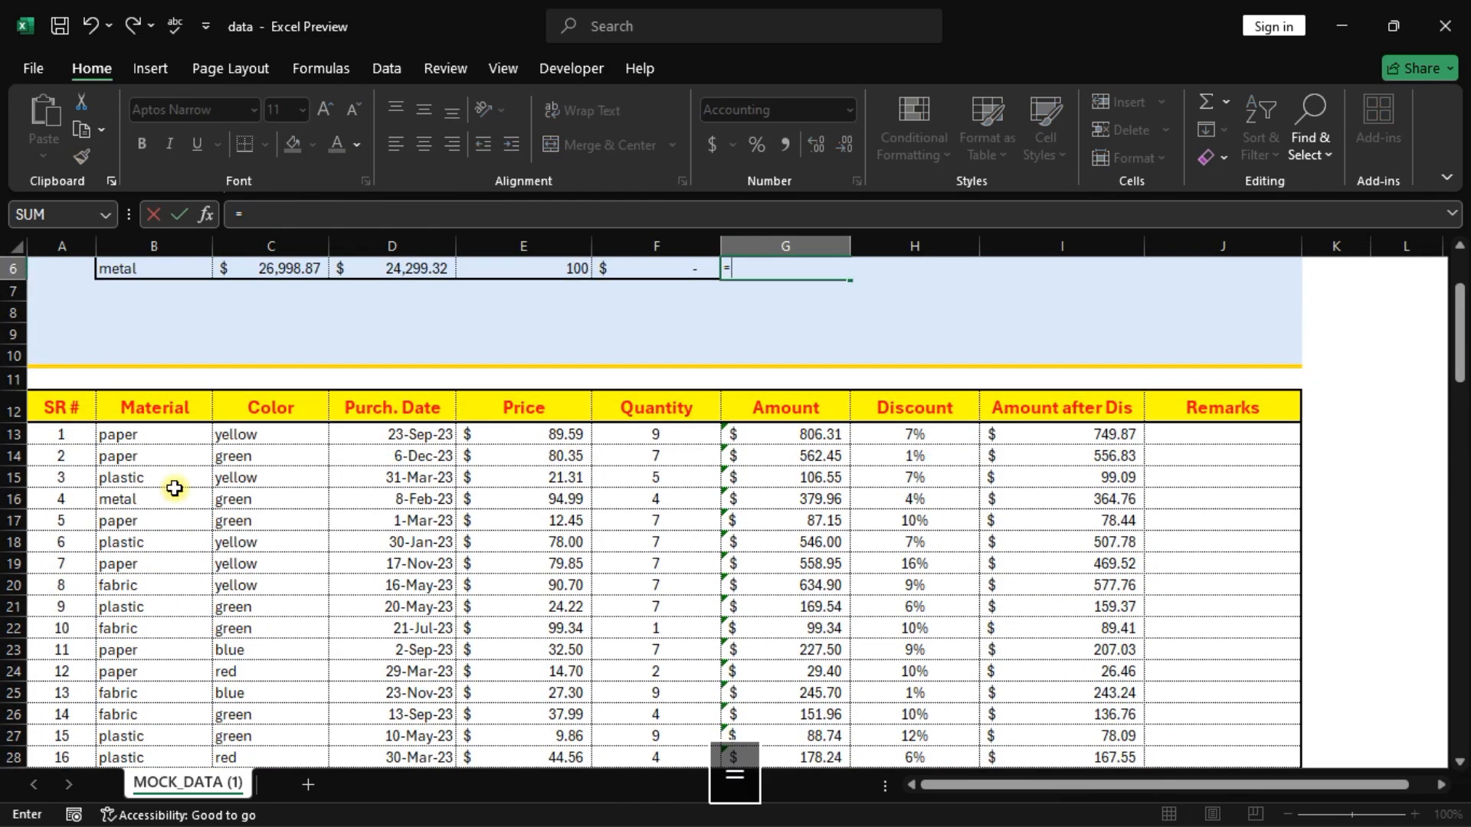
pyautogui.write('subtot')
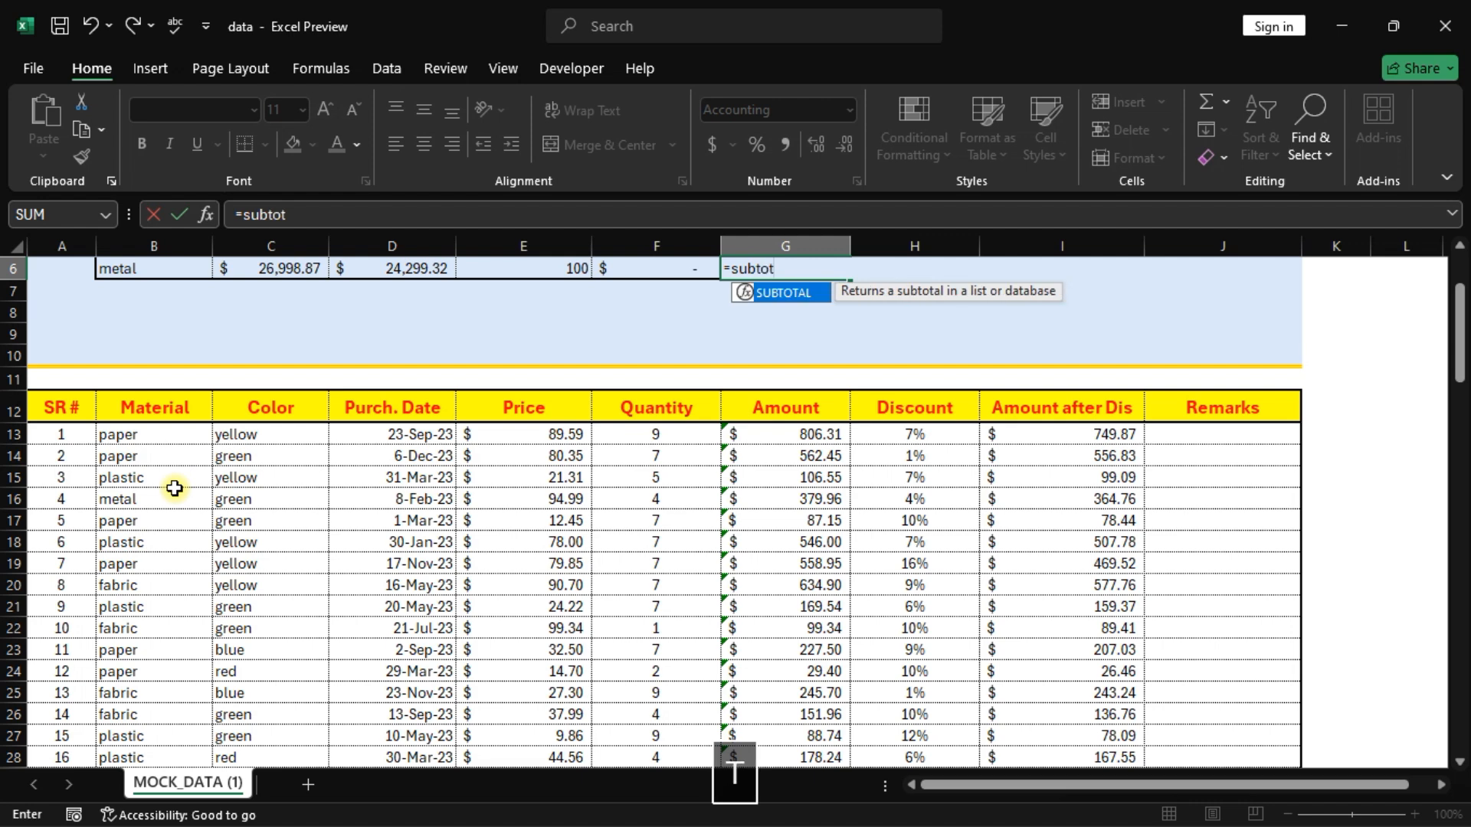
pyautogui.press('Tab')
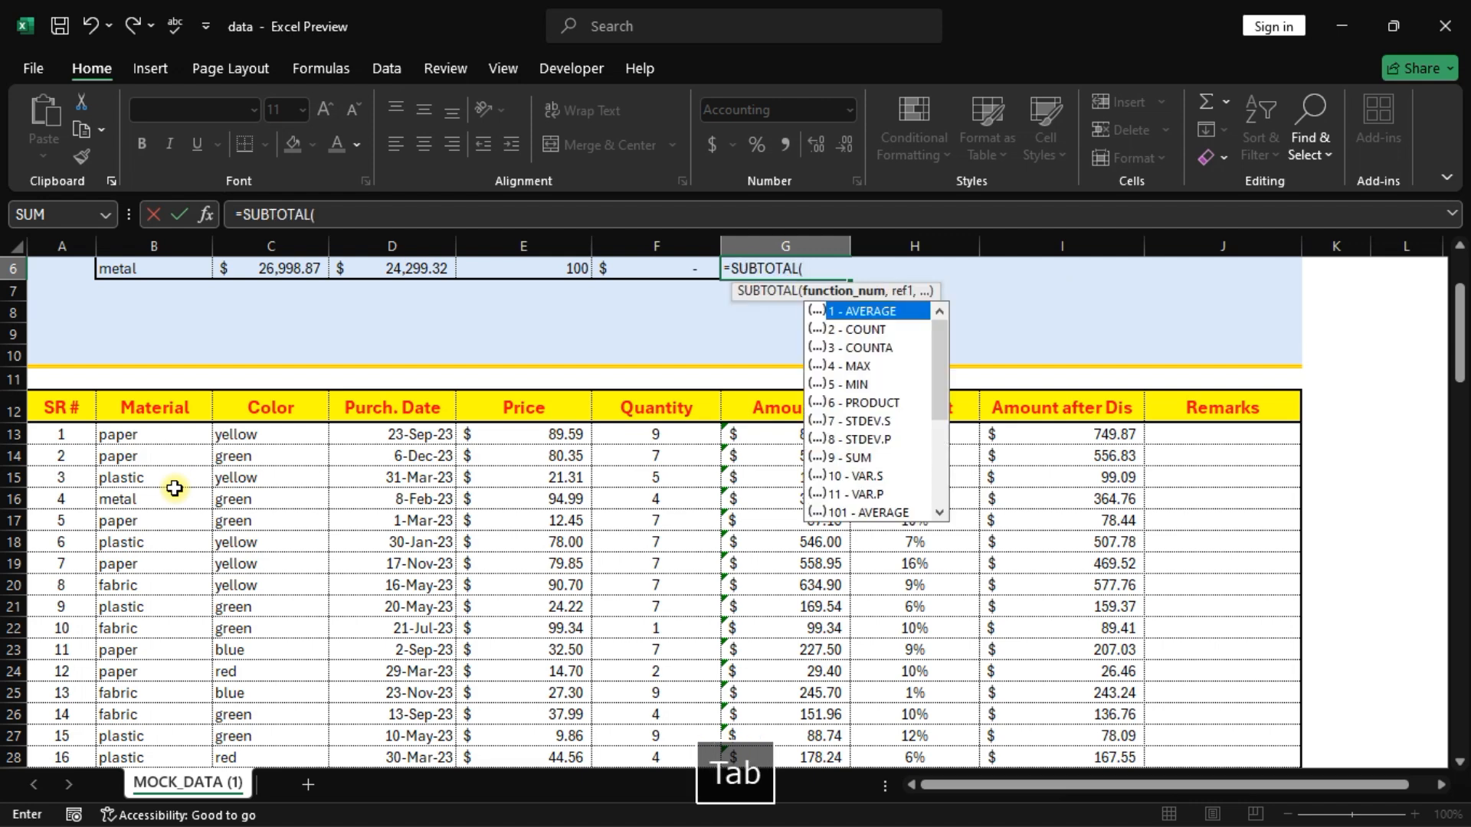
pyautogui.press('Down')
pyautogui.press('Down')
pyautogui.press('Down')
pyautogui.press('Down')
pyautogui.press('Down')
pyautogui.press('Down')
pyautogui.press('Down')
pyautogui.press('Down')
pyautogui.press('Down')
pyautogui.press('Down')
pyautogui.press('Down')
pyautogui.press('Down')
pyautogui.press('Down')
pyautogui.press('Down')
pyautogui.press('Down')
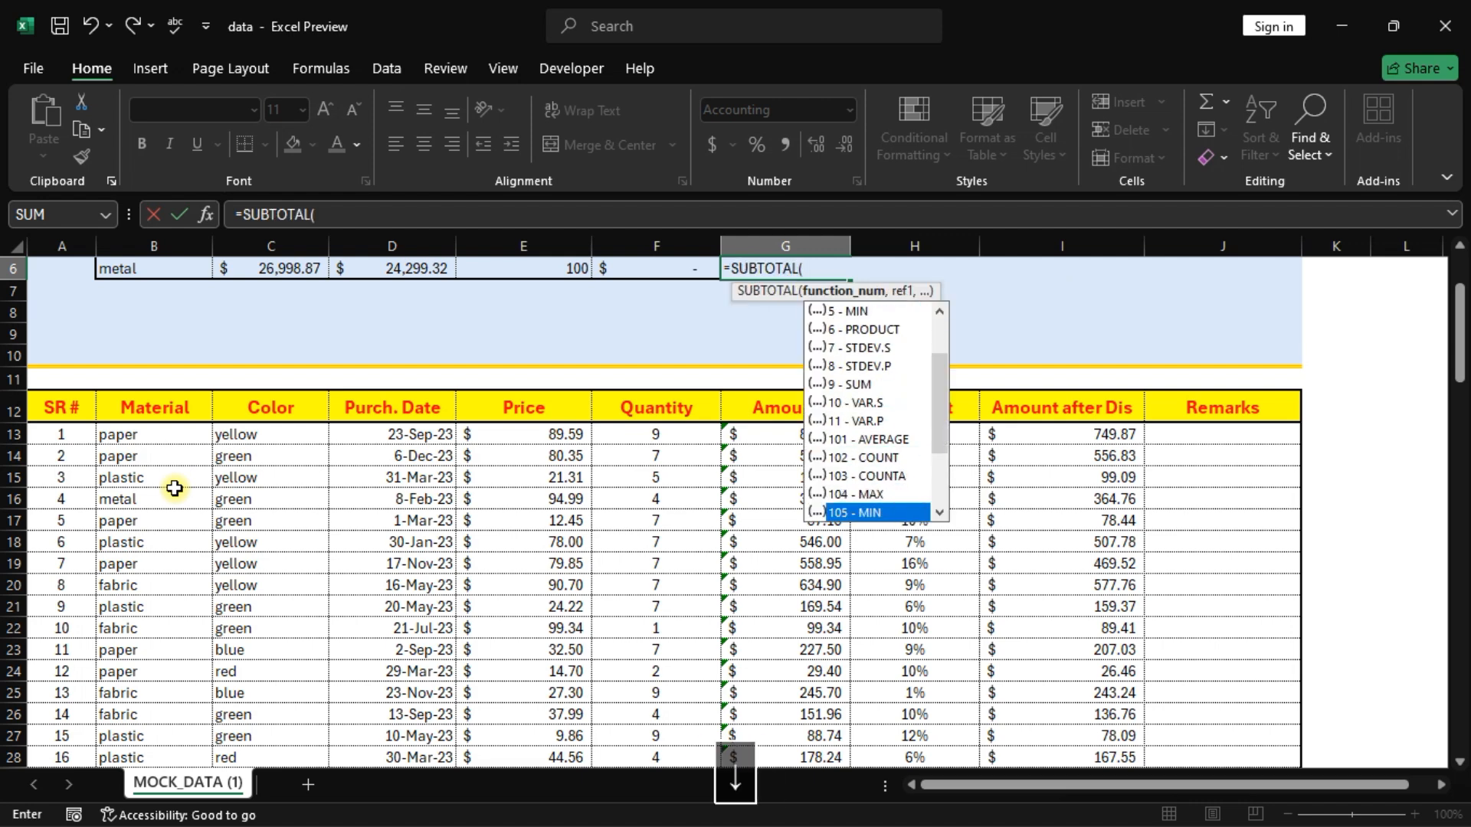
pyautogui.press('Tab')
pyautogui.write(',')
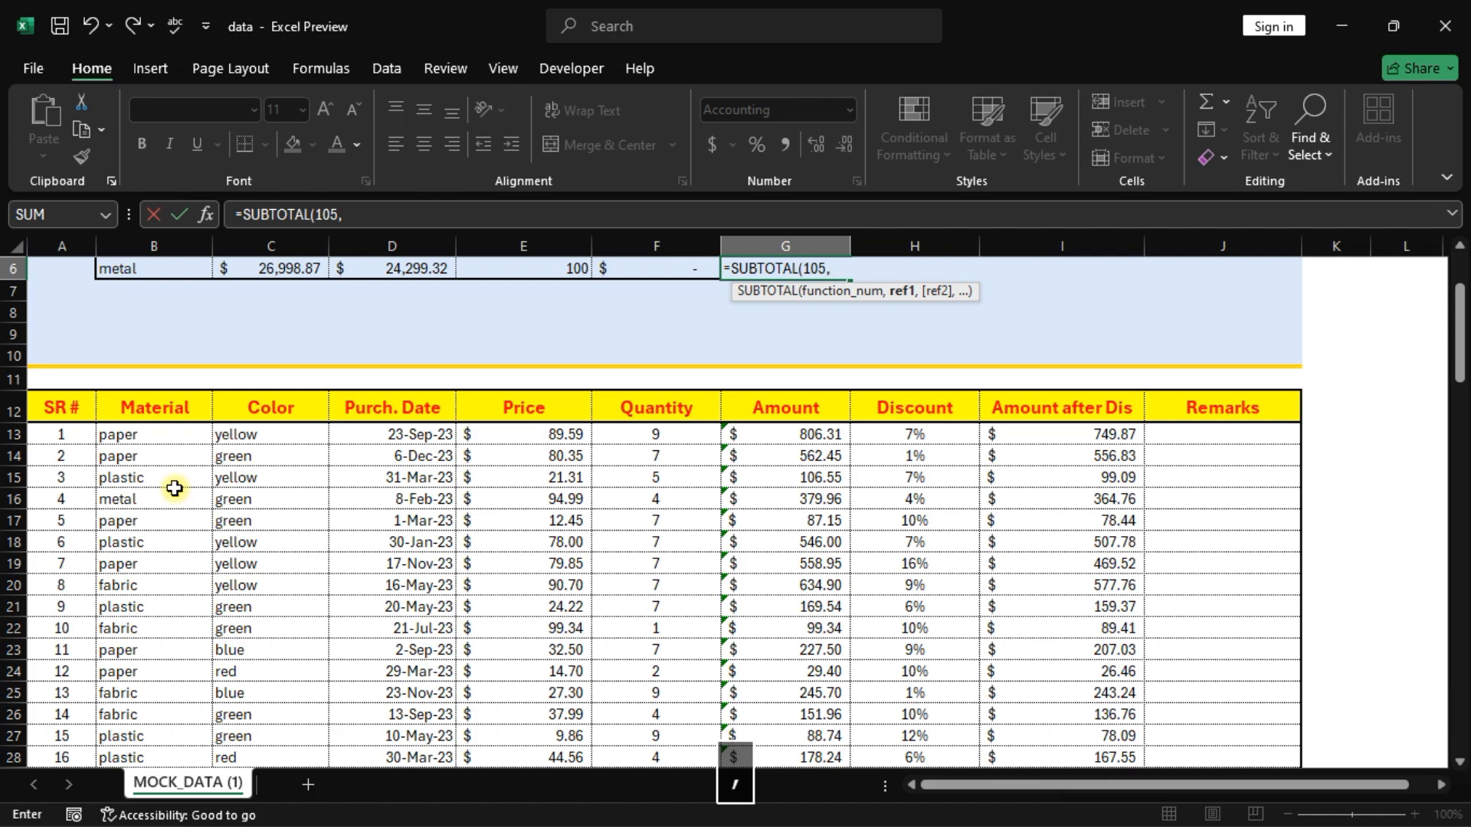
pyautogui.click(550, 426)
pyautogui.hotkey('ctrl', 'shift', 'Down')
pyautogui.press('Return')
# Step: Set the reference of the Max. Price SUBTOTAL formula in F6 to the Price range E13:E112
pyautogui.press('Up')
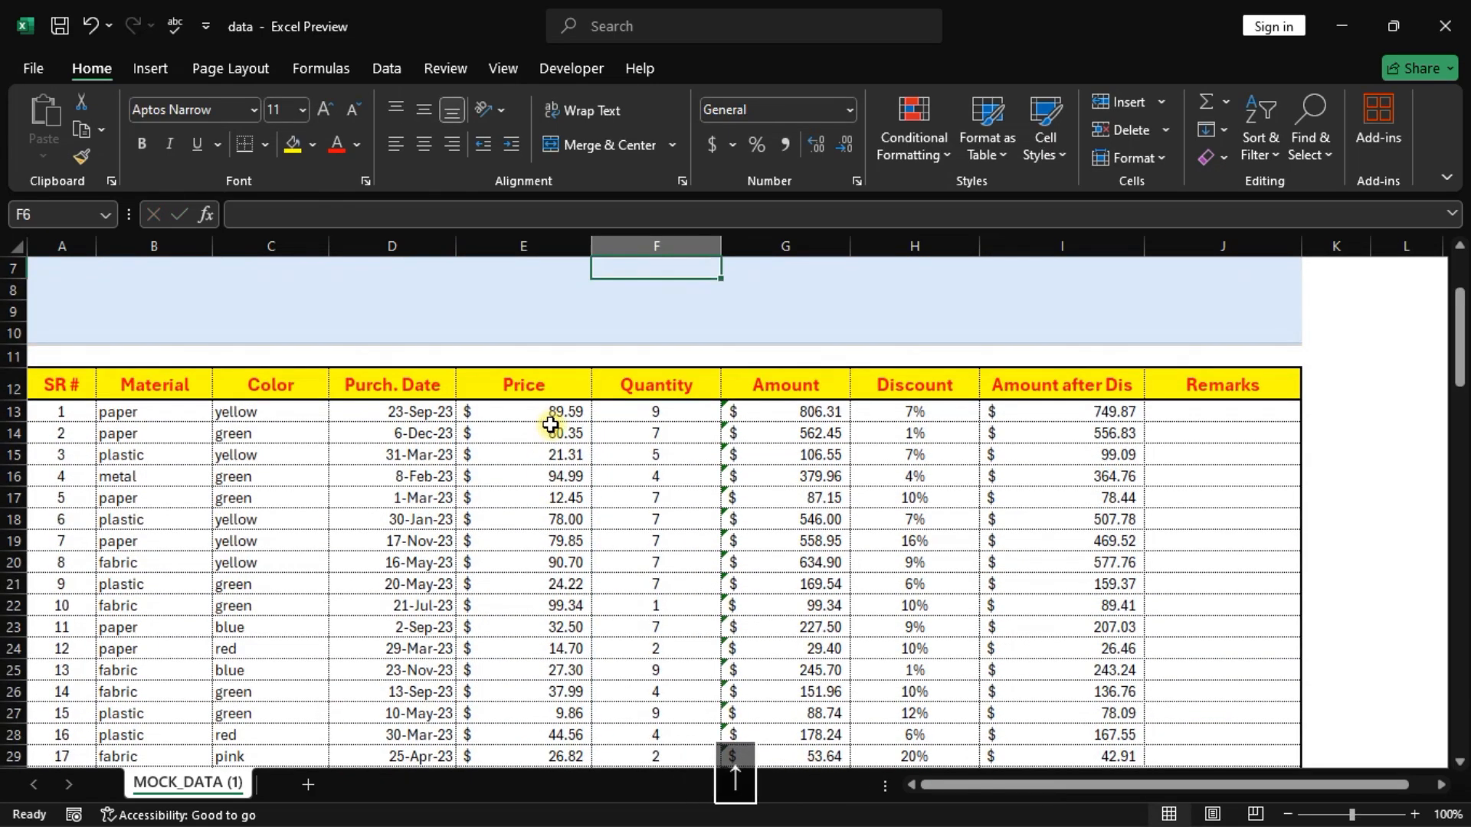
pyautogui.scroll(2, 550, 426)
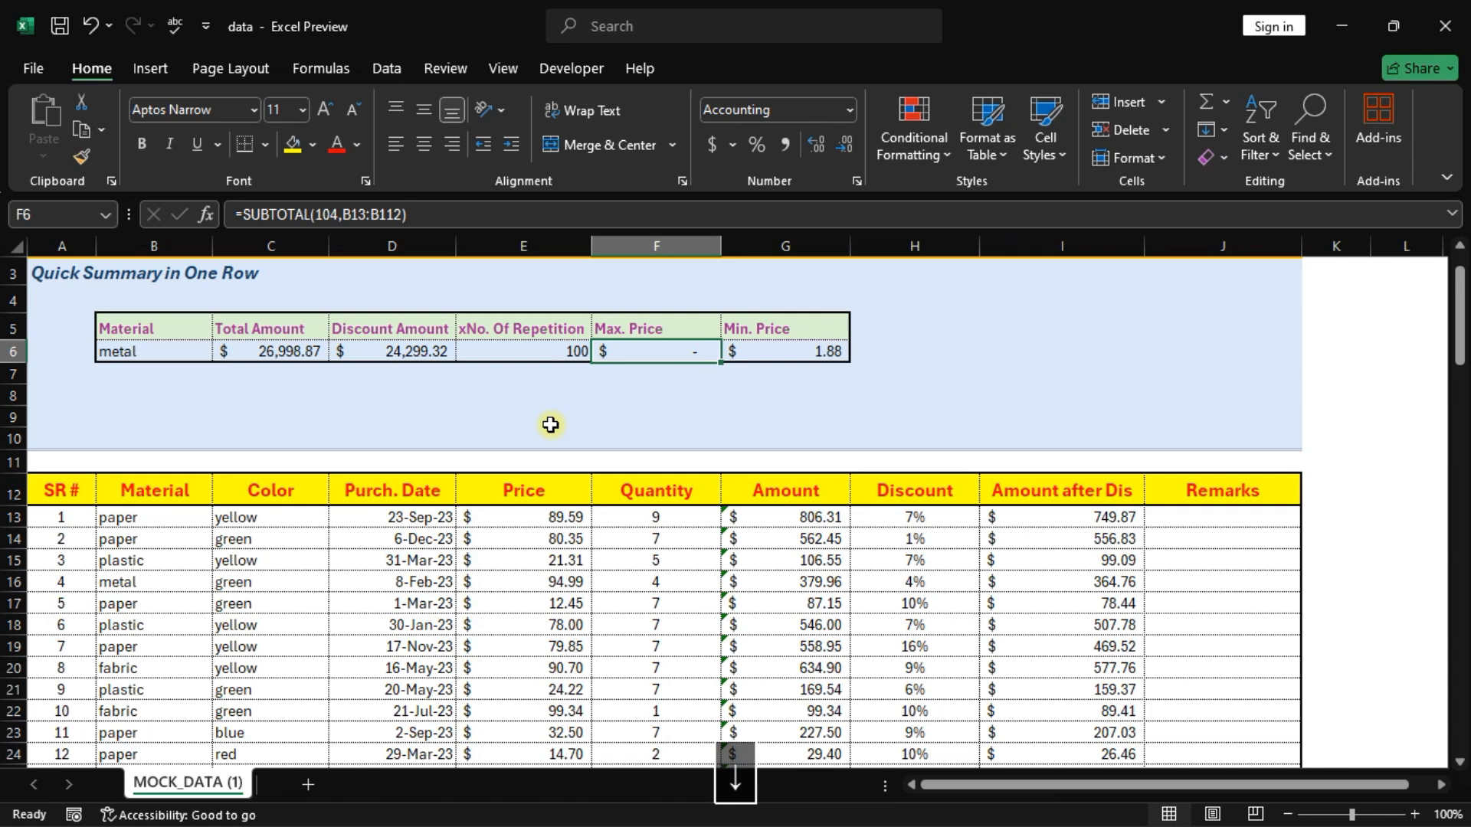
pyautogui.press('F2')
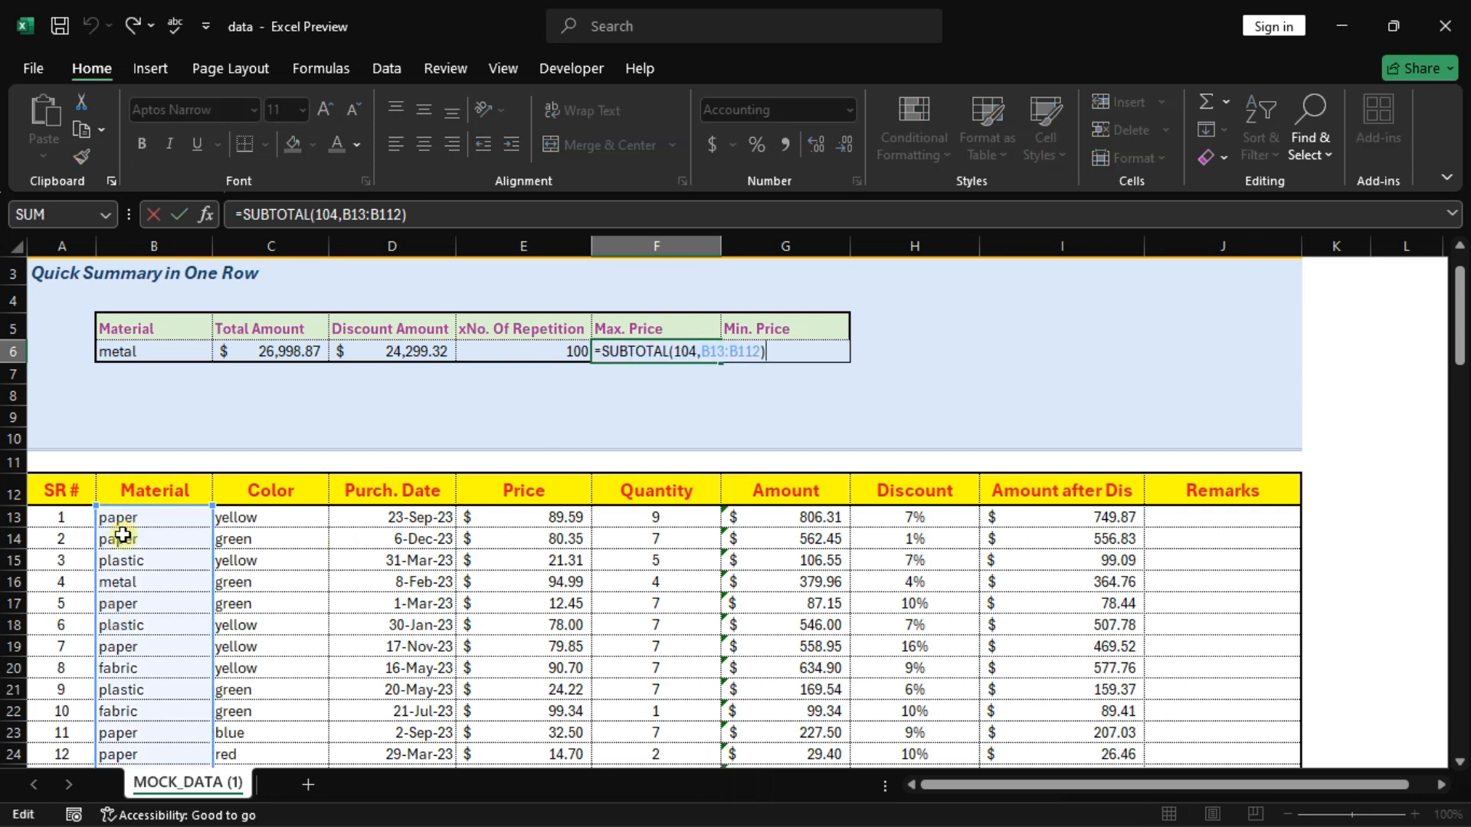
pyautogui.moveTo(139, 511); pyautogui.dragTo(564, 516)
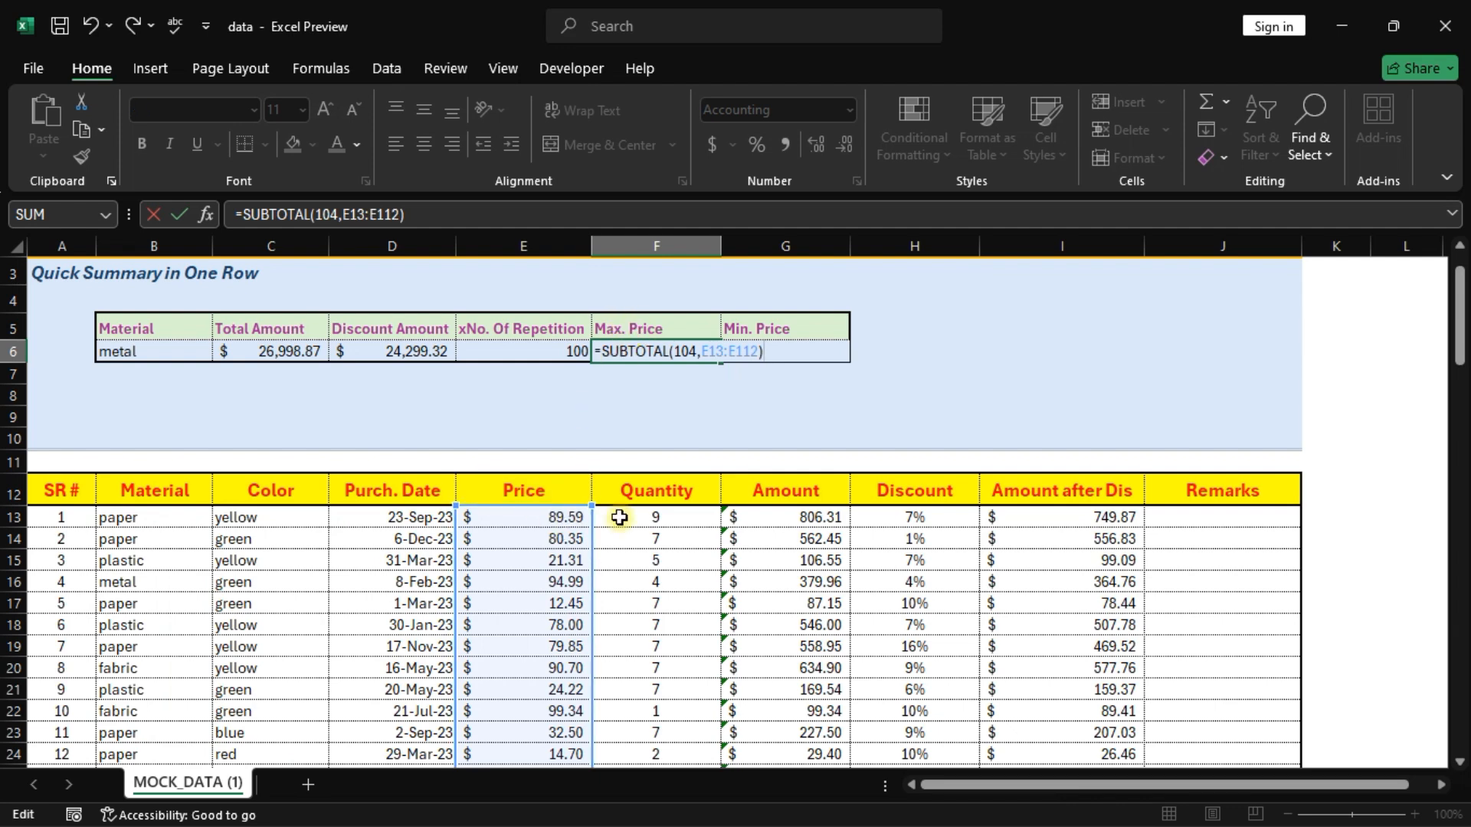
pyautogui.press('Return')
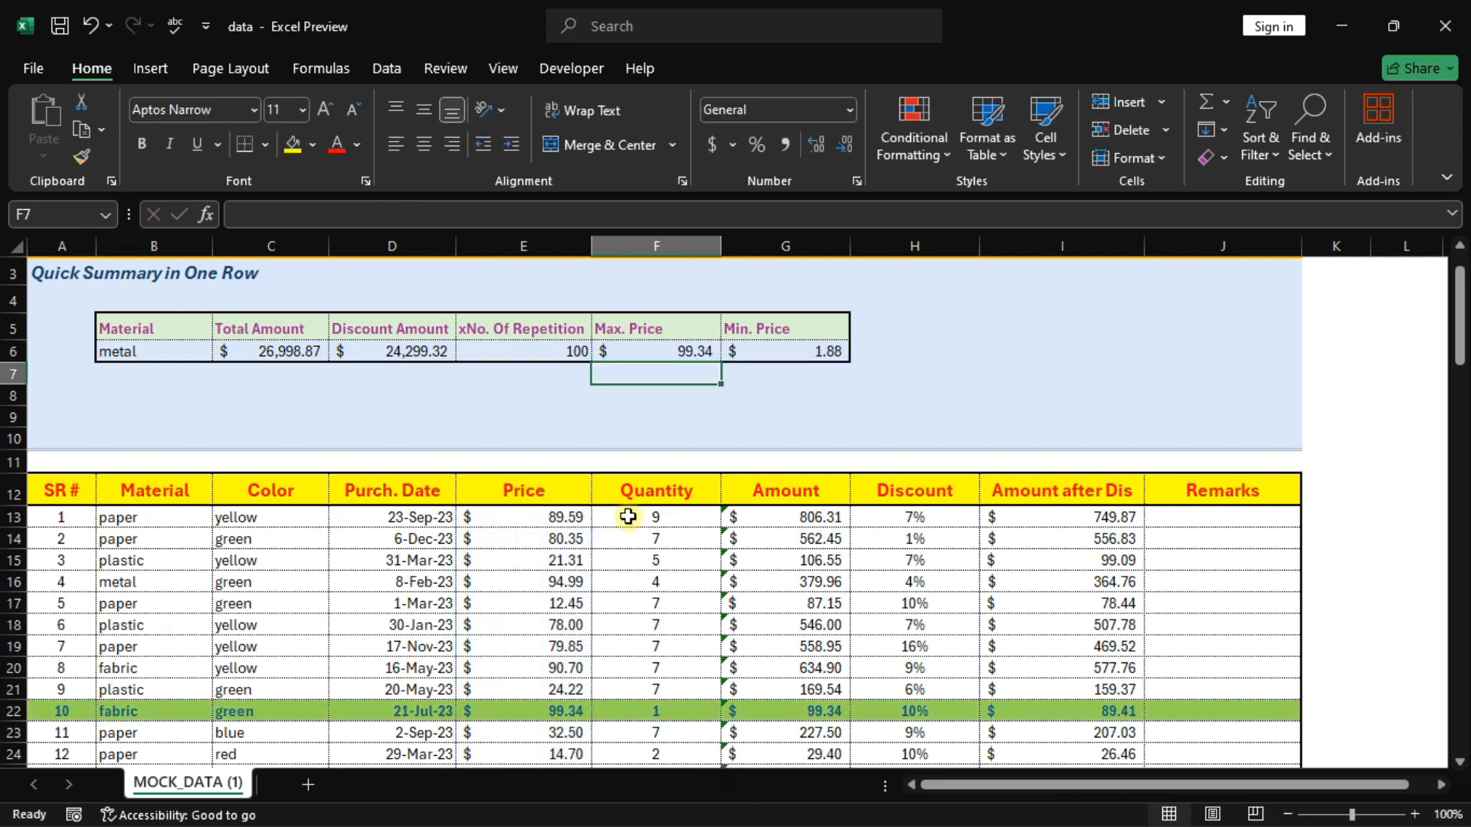
# Step: Hide row 22, the highlighted fabric record with the highest price, to test the summary
pyautogui.scroll(-2, 536, 536)
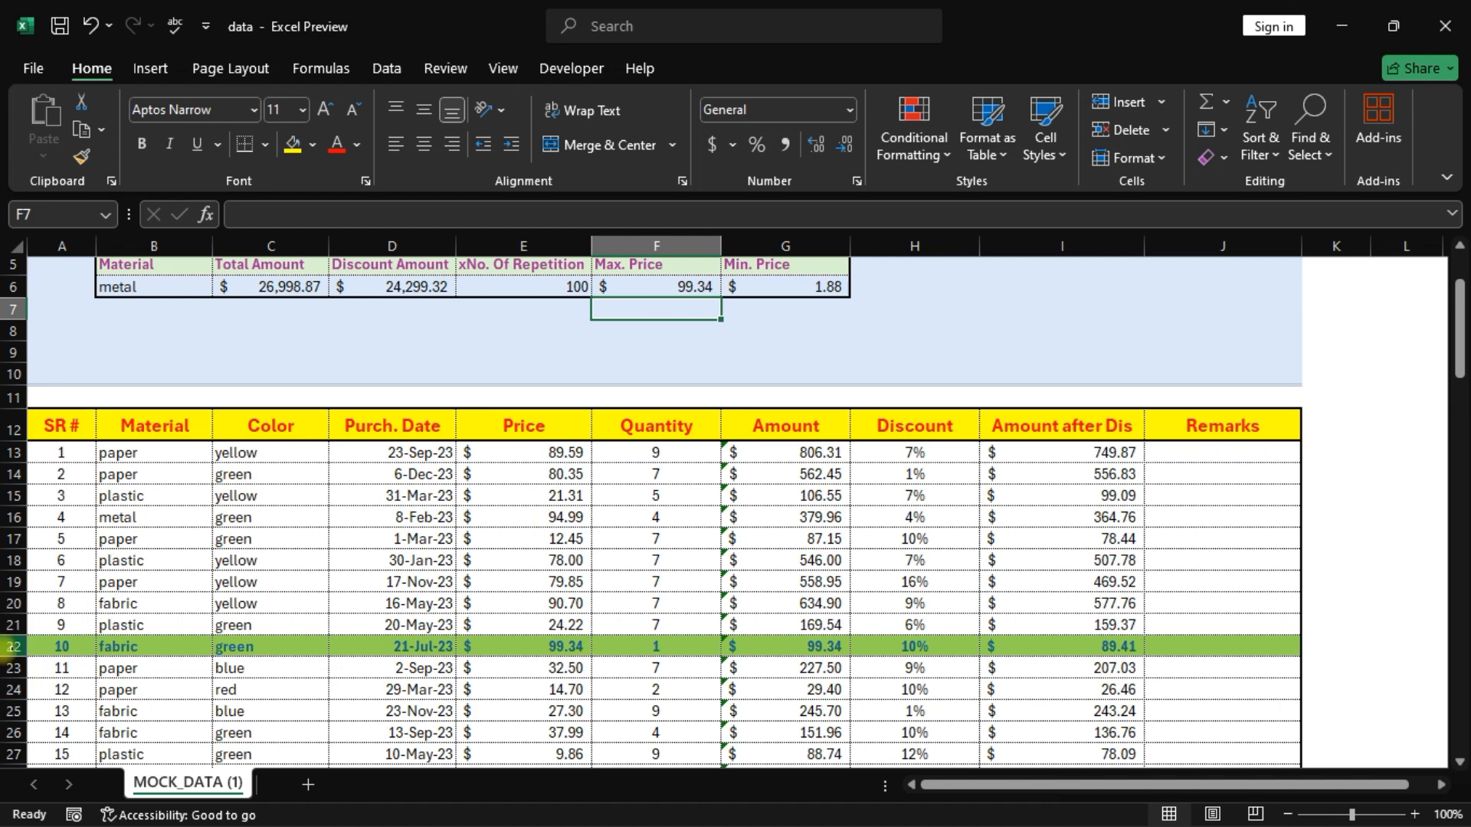
pyautogui.click(13, 645)
pyautogui.rightClick(13, 645)
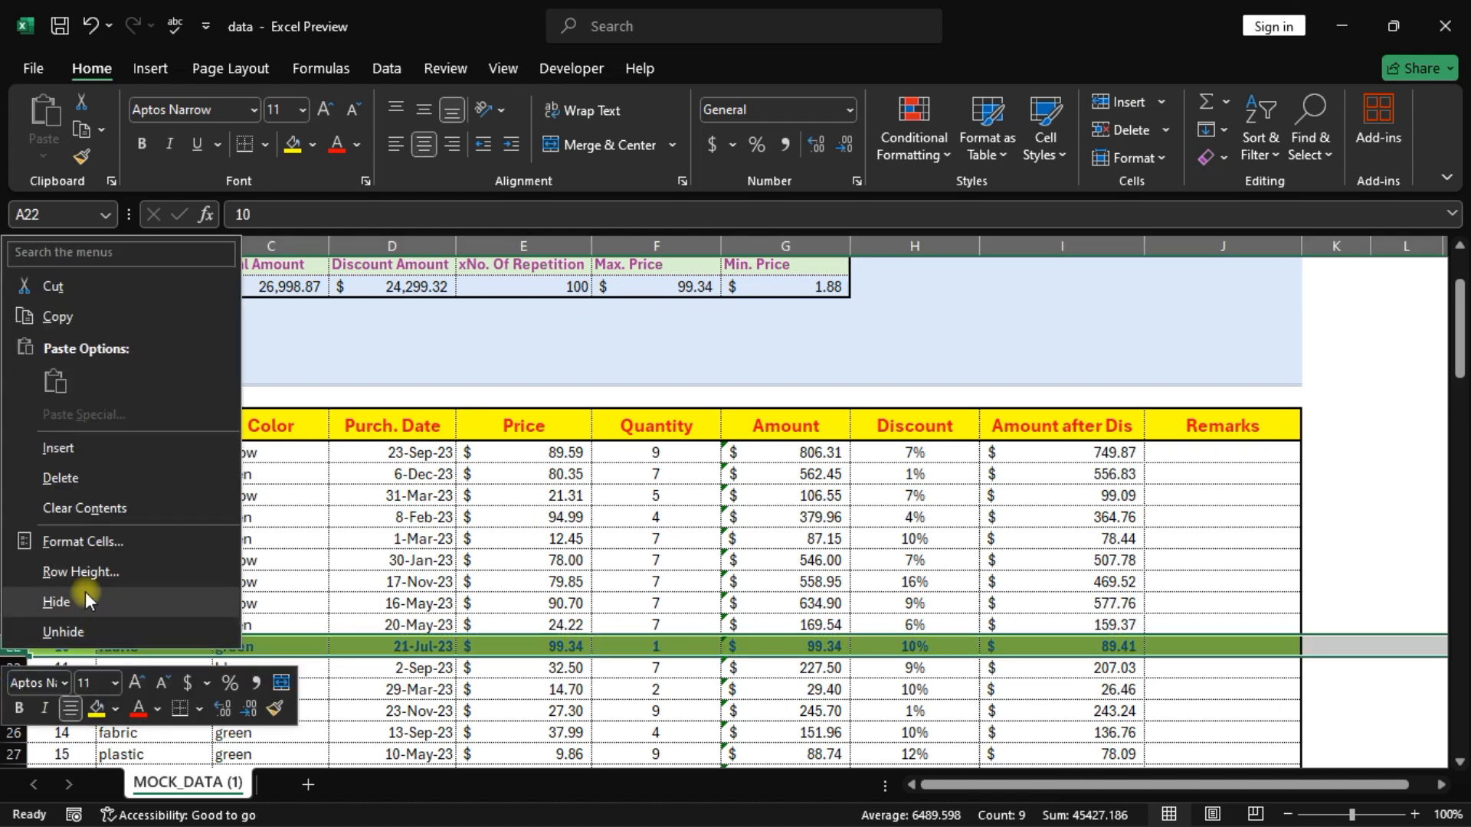
pyautogui.click(80, 596)
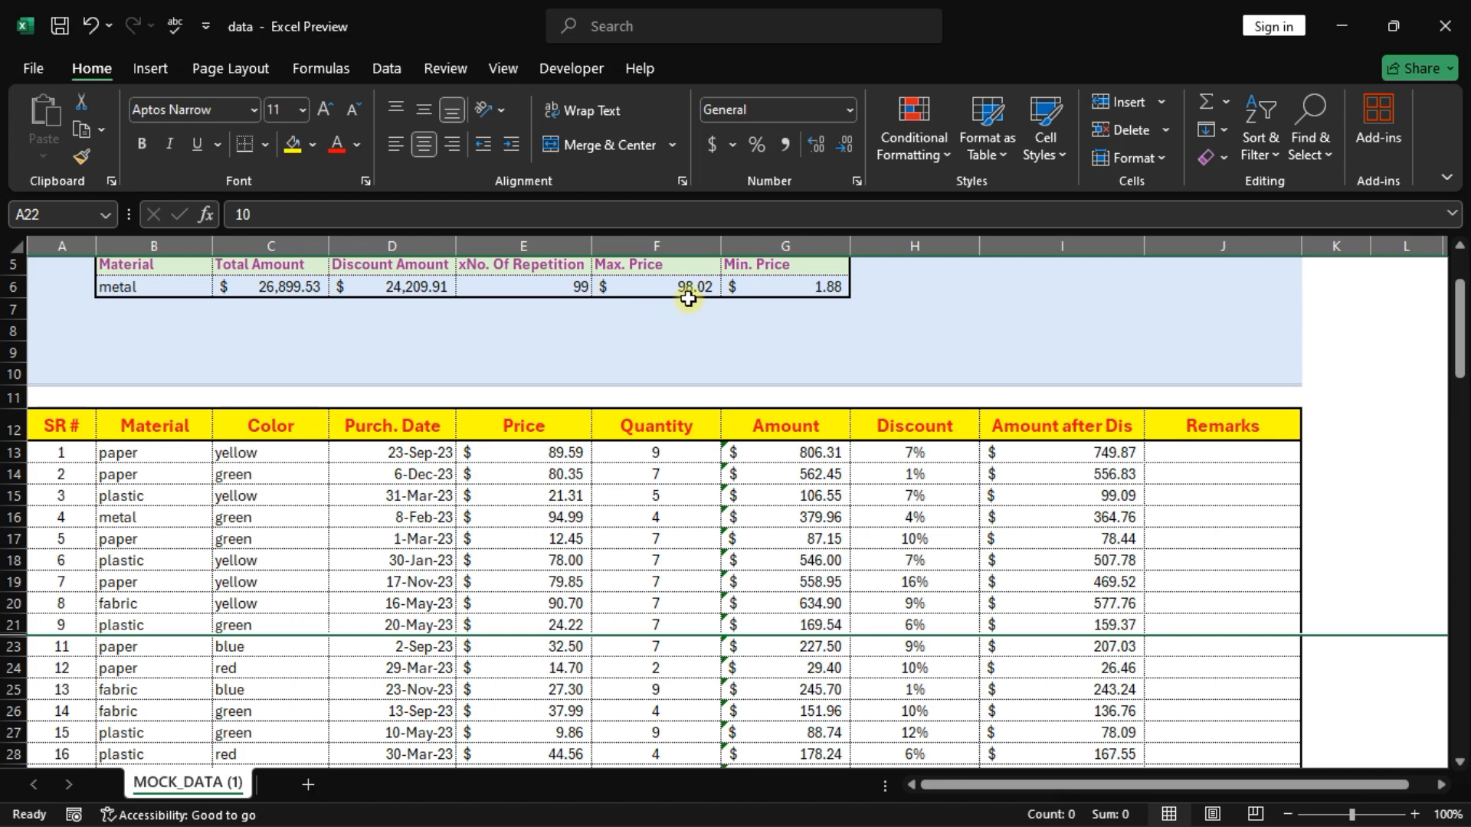
# Step: Find the record highlighted as the highest visible price and compare it with the summary values in row 6
pyautogui.scroll(-20, 688, 493)
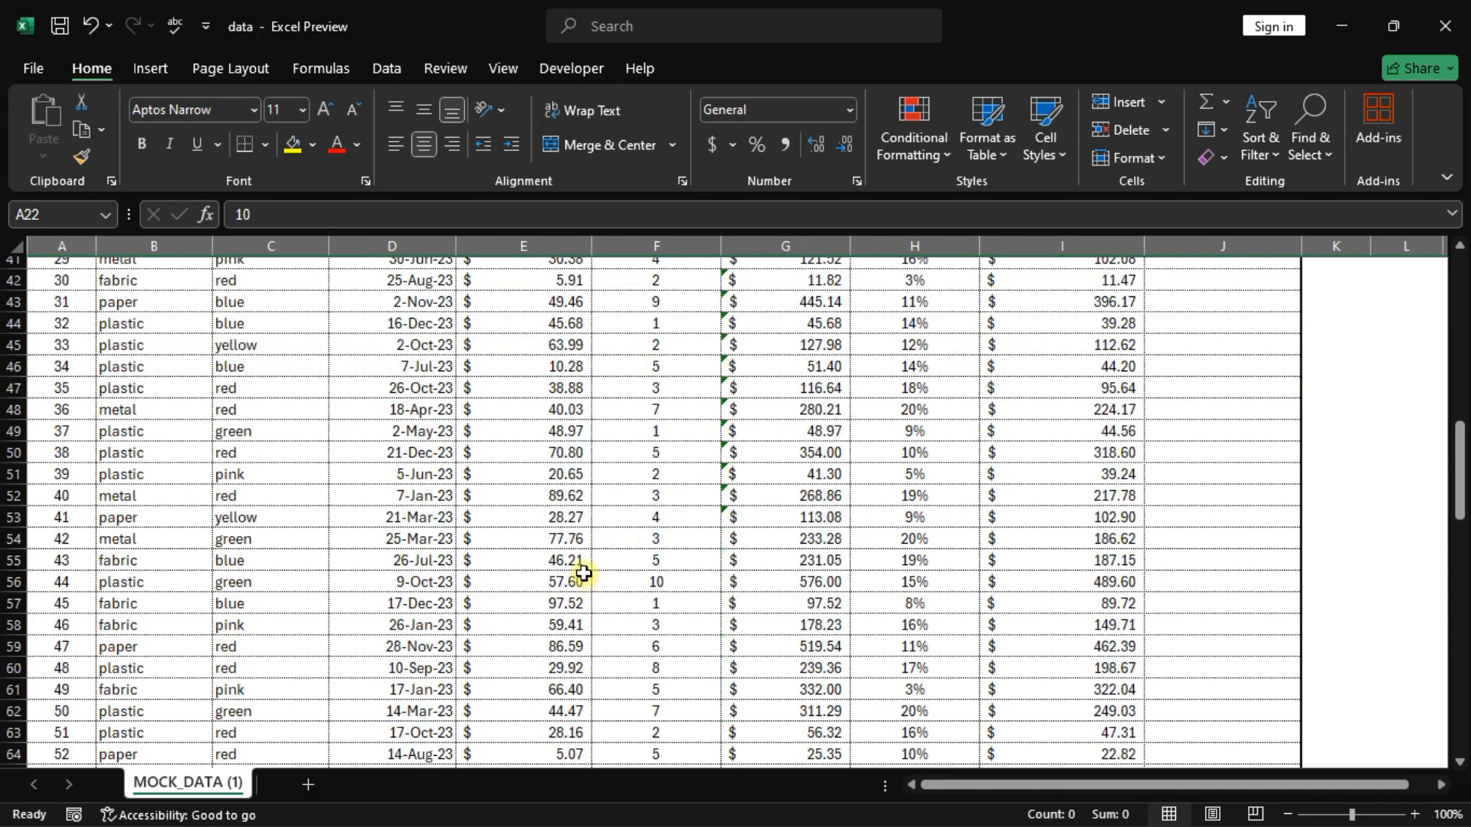
pyautogui.scroll(-3, 577, 571)
pyautogui.scroll(3, 498, 521)
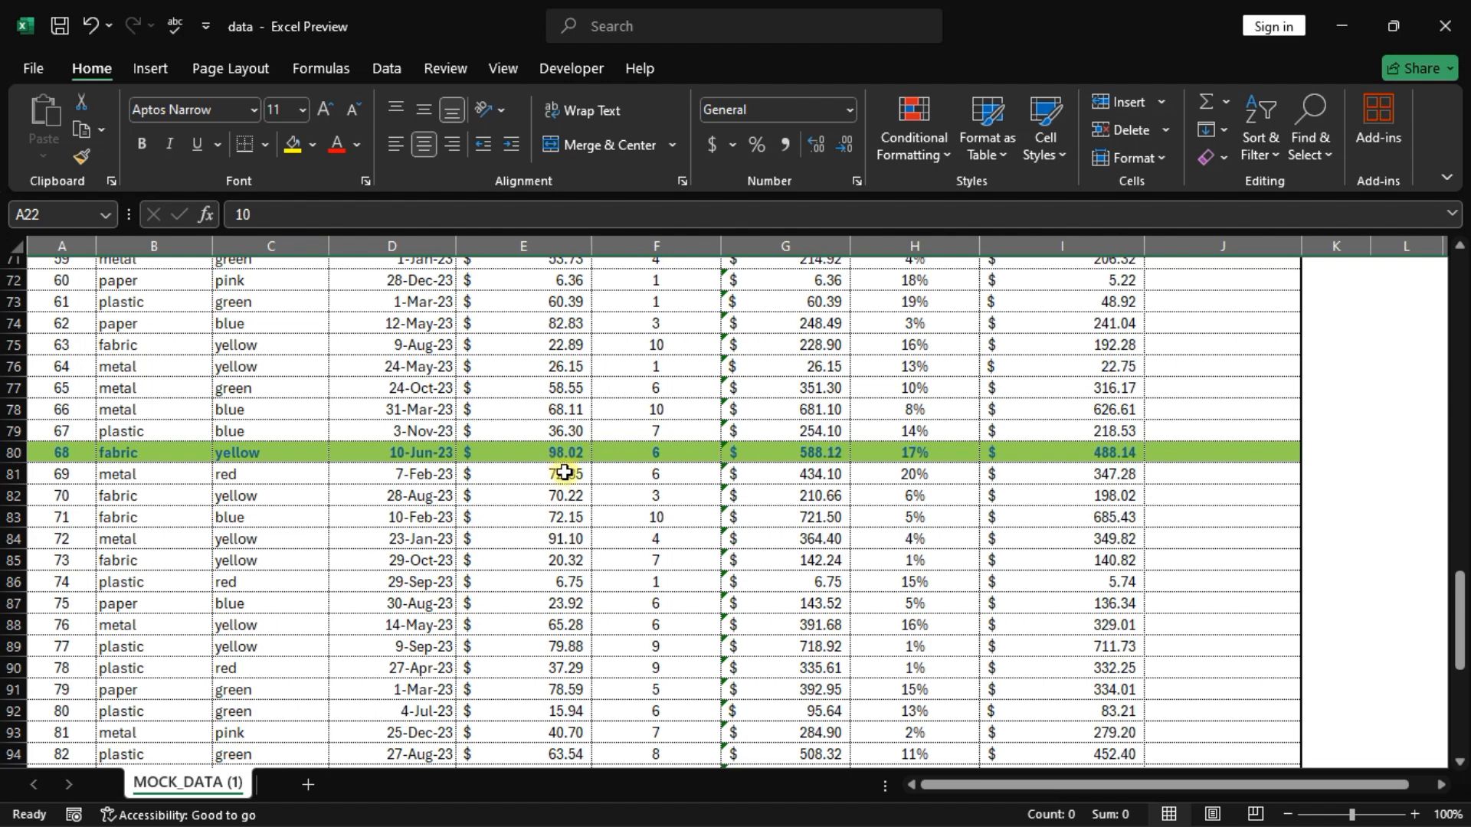
pyautogui.scroll(20, 564, 472)
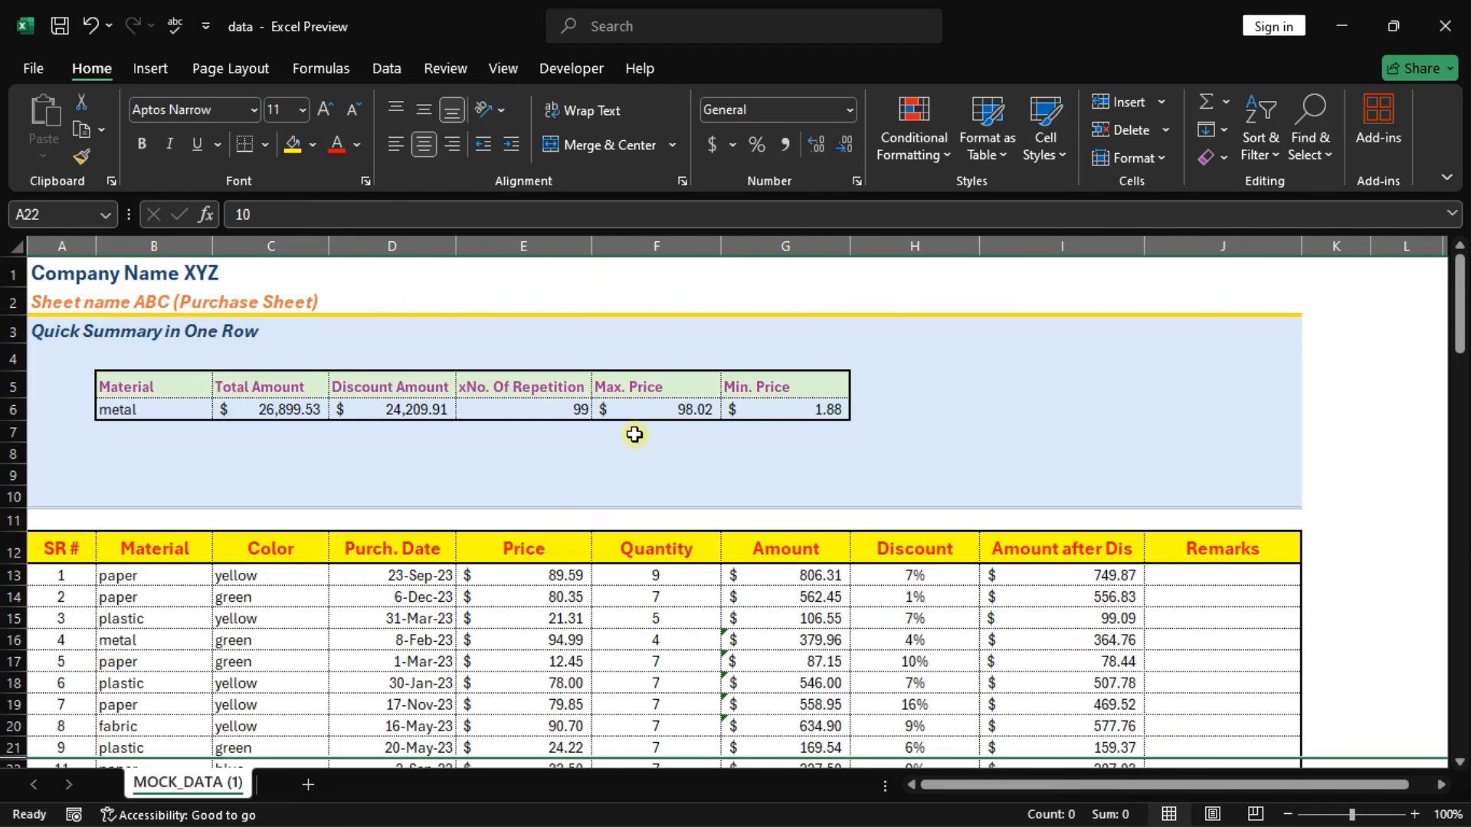
pyautogui.click(634, 434)
pyautogui.moveTo(281, 410); pyautogui.dragTo(820, 416)
# Step: Add filters to the table's header row, A12 through J12
pyautogui.click(87, 557)
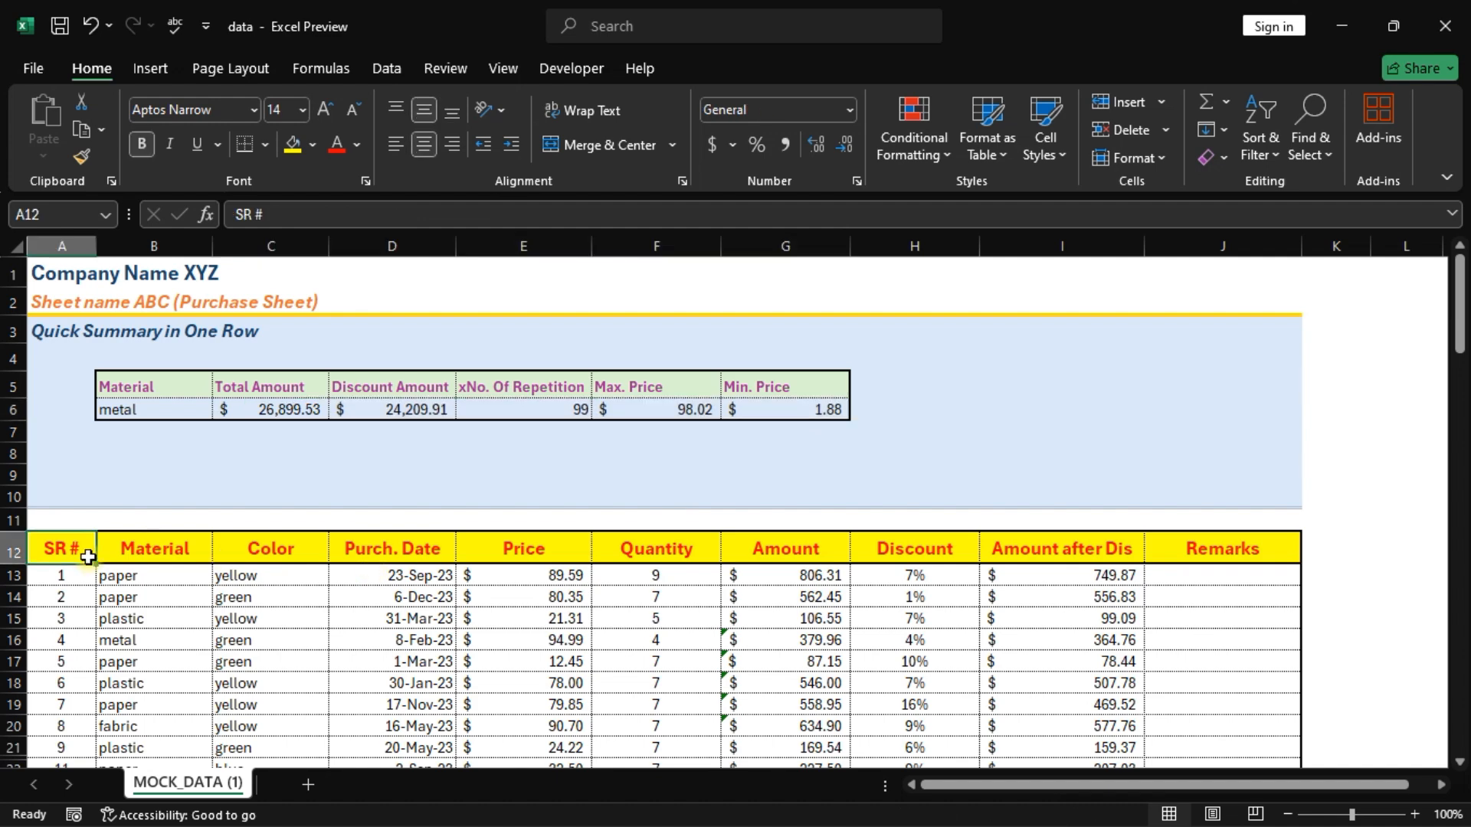
pyautogui.moveTo(67, 550); pyautogui.dragTo(1179, 565)
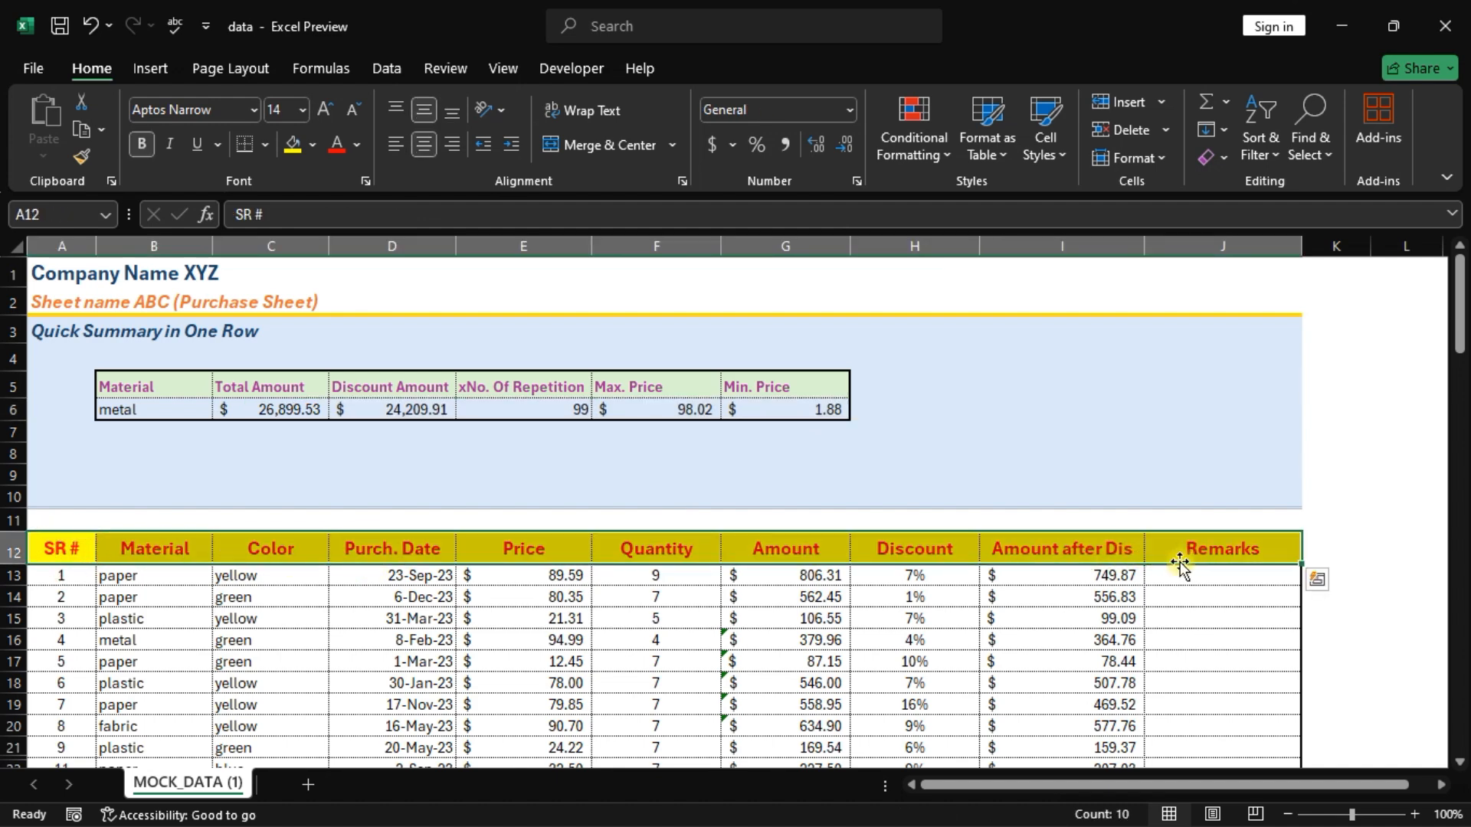
pyautogui.hotkey('alt', 'a')
pyautogui.press('t')
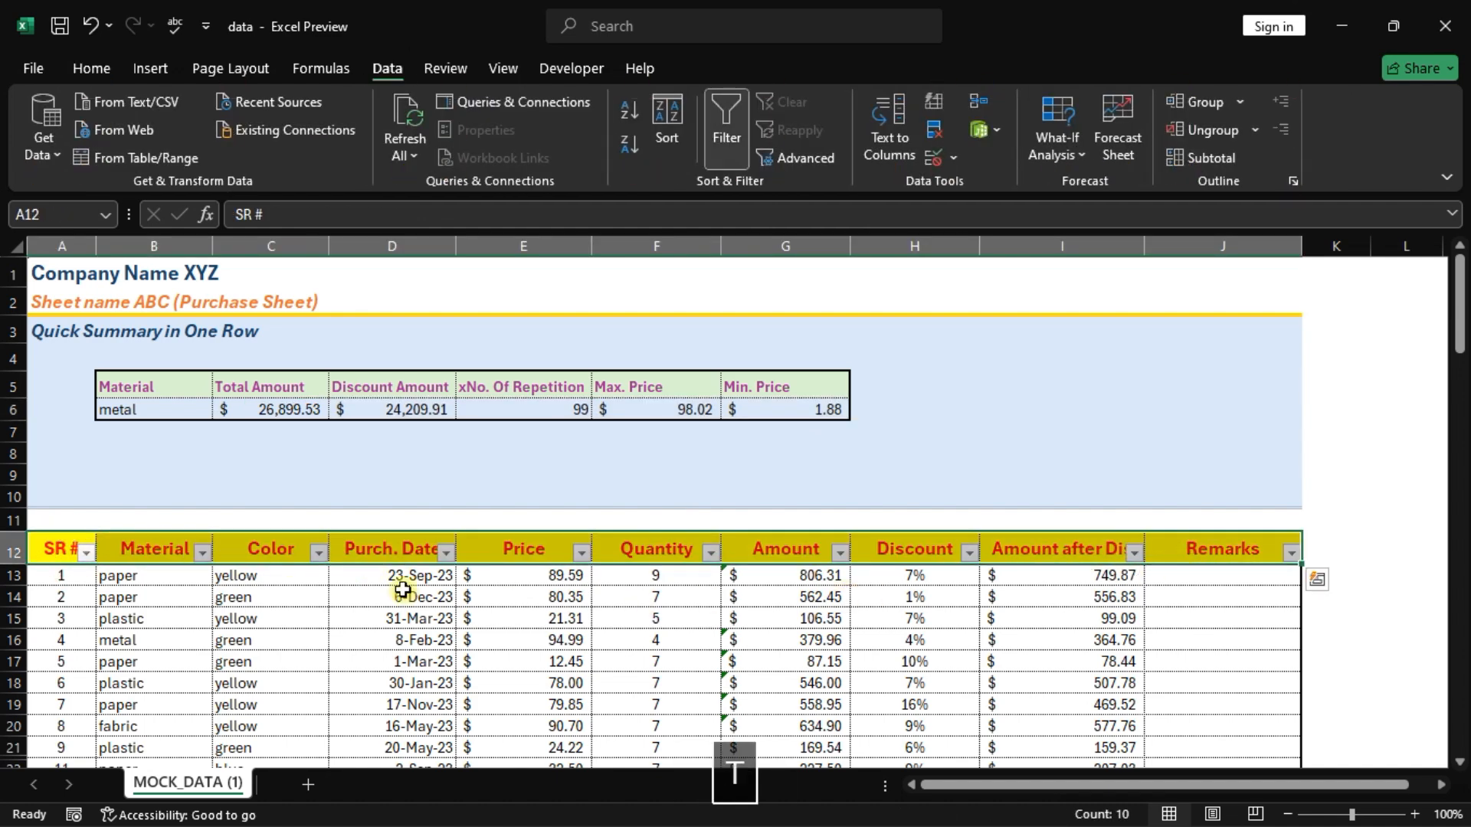
# Step: Filter the Material column to show only fabric
pyautogui.click(202, 552)
pyautogui.click(63, 318)
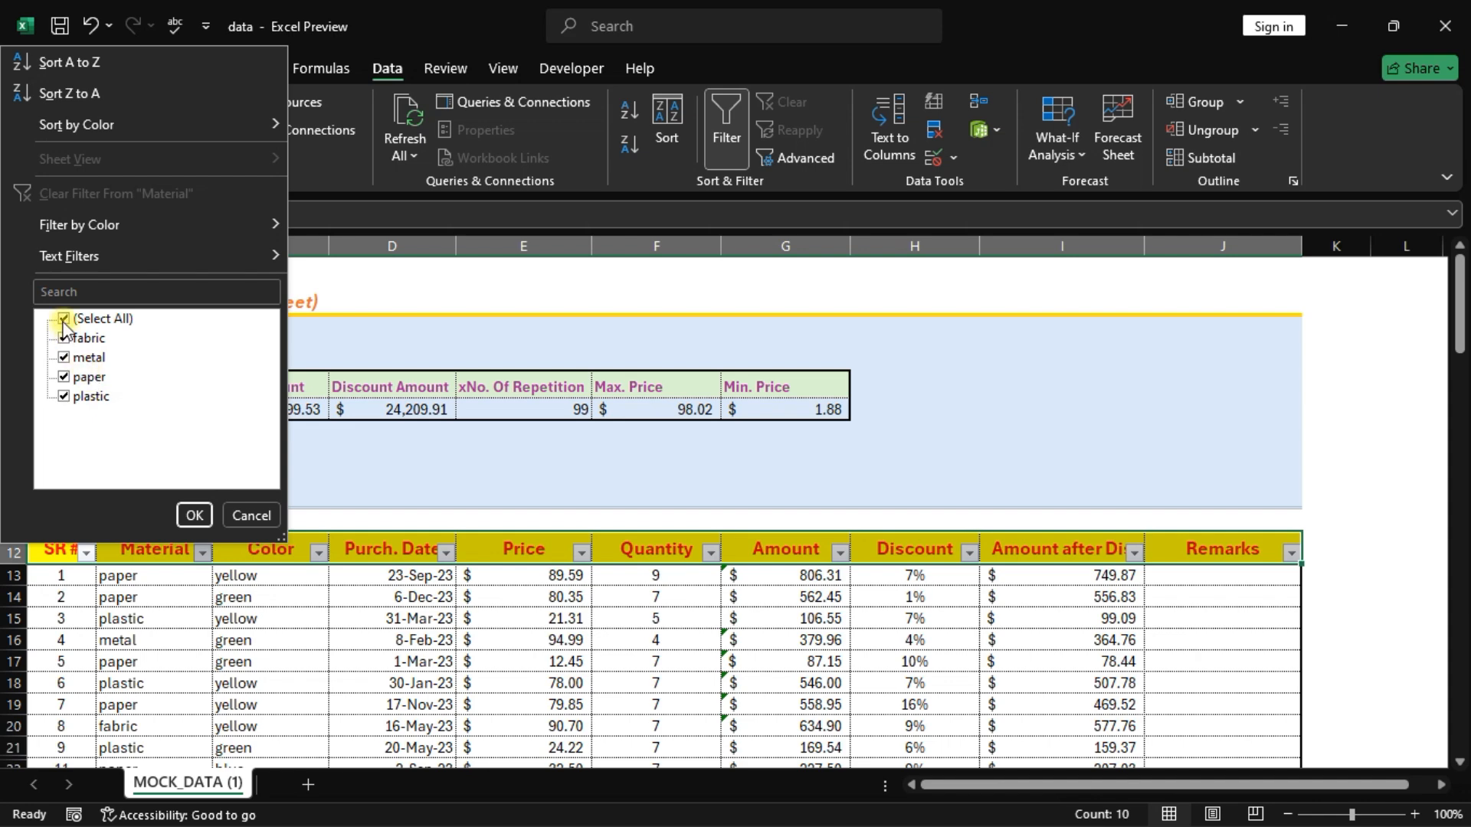
pyautogui.click(64, 338)
pyautogui.click(193, 515)
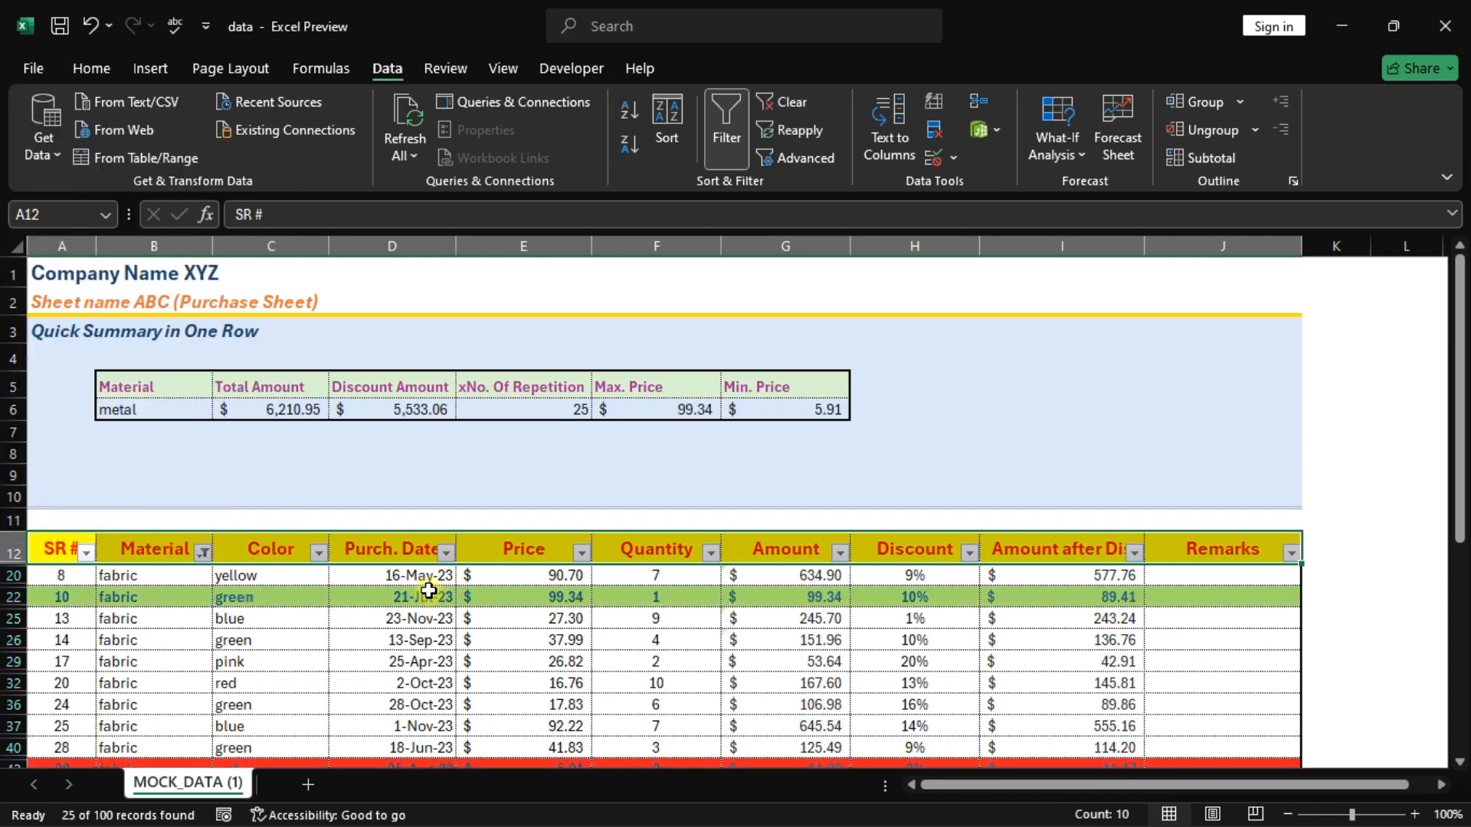
# Step: Examine the filtered fabric rows and compare their count and highlighted prices with the summary in row 6
pyautogui.scroll(-1, 266, 613)
pyautogui.scroll(-8, 196, 547)
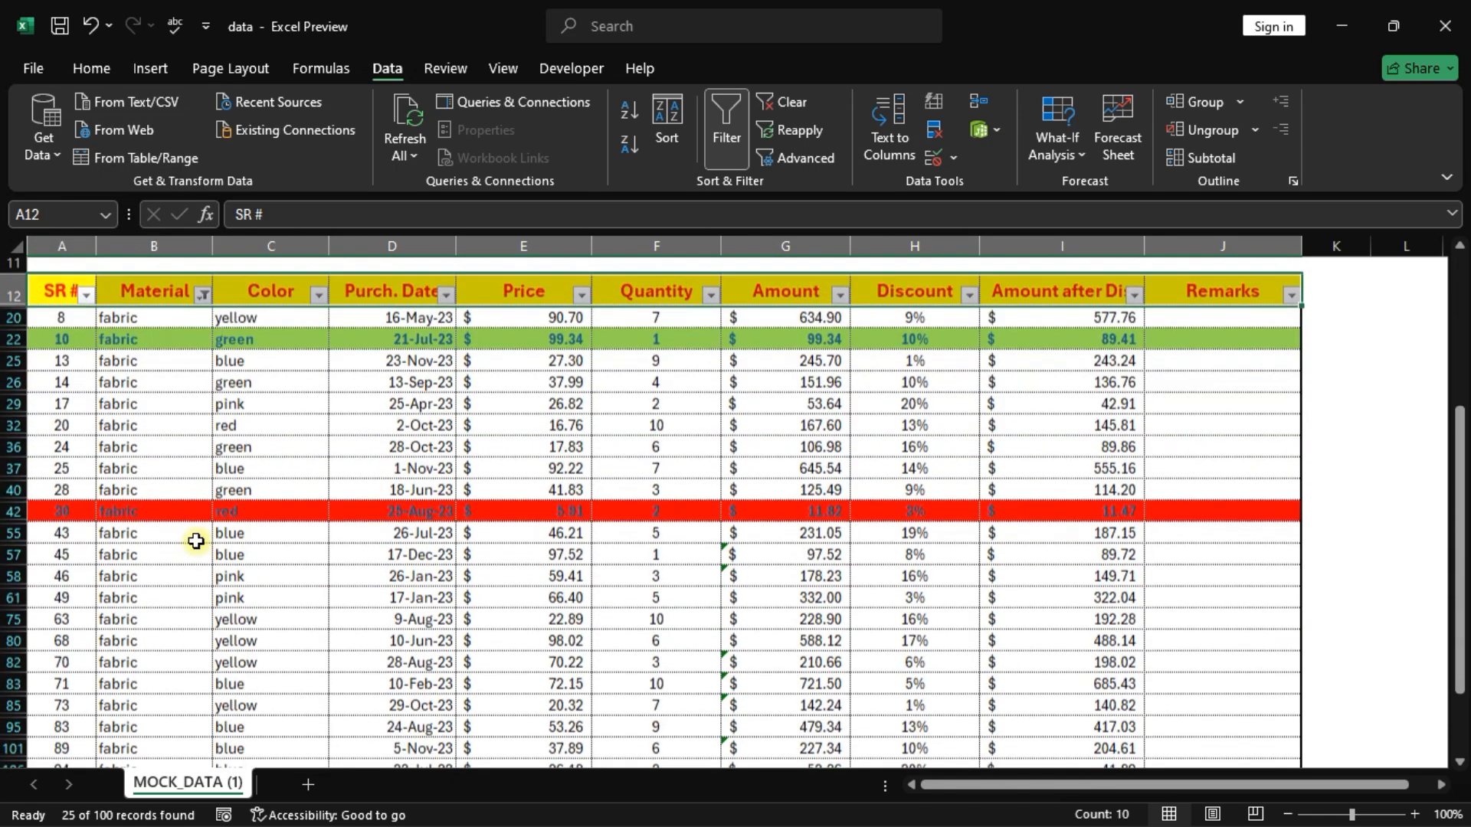
pyautogui.scroll(10, 196, 547)
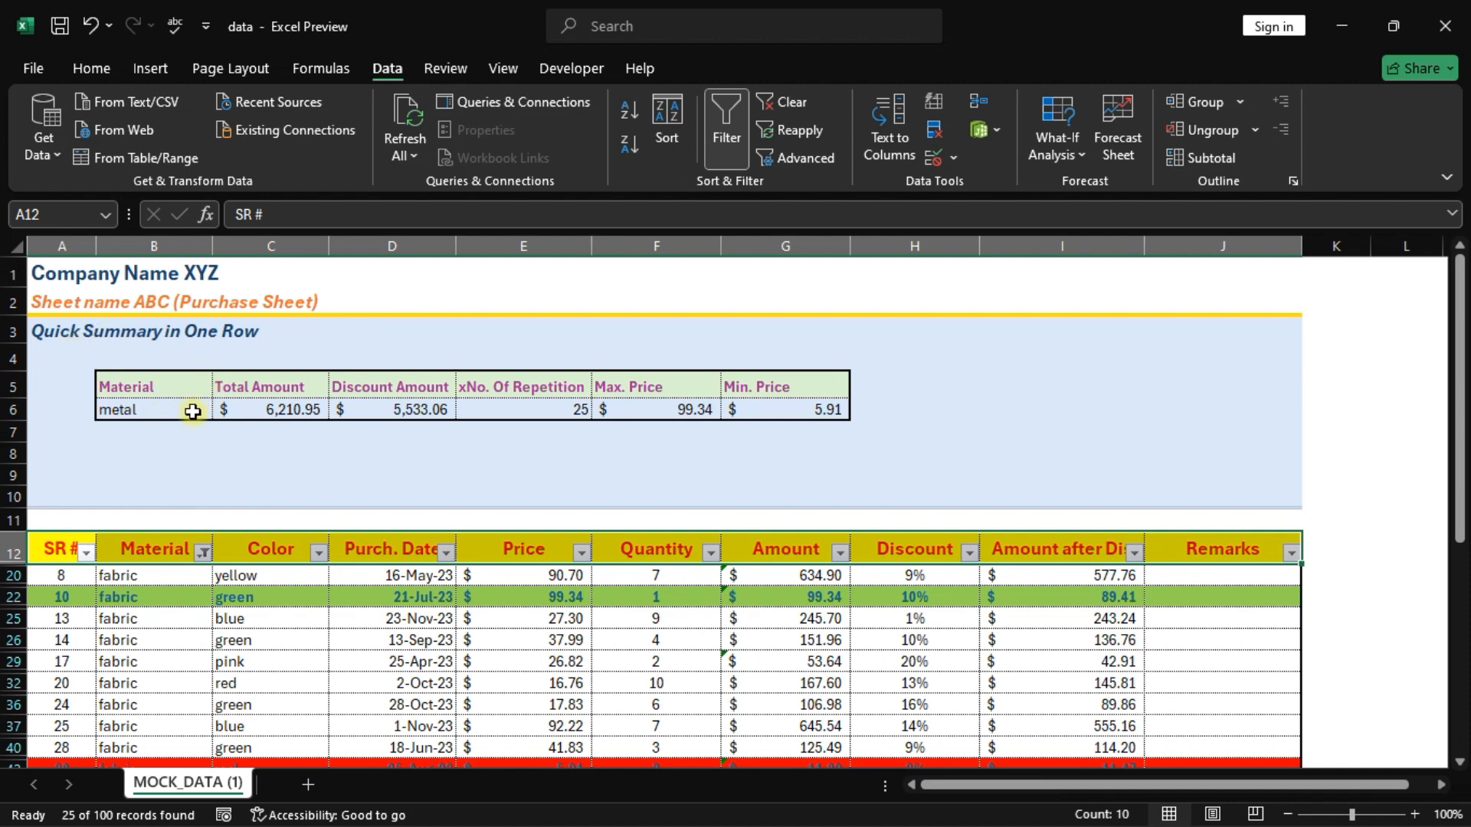
pyautogui.click(262, 409)
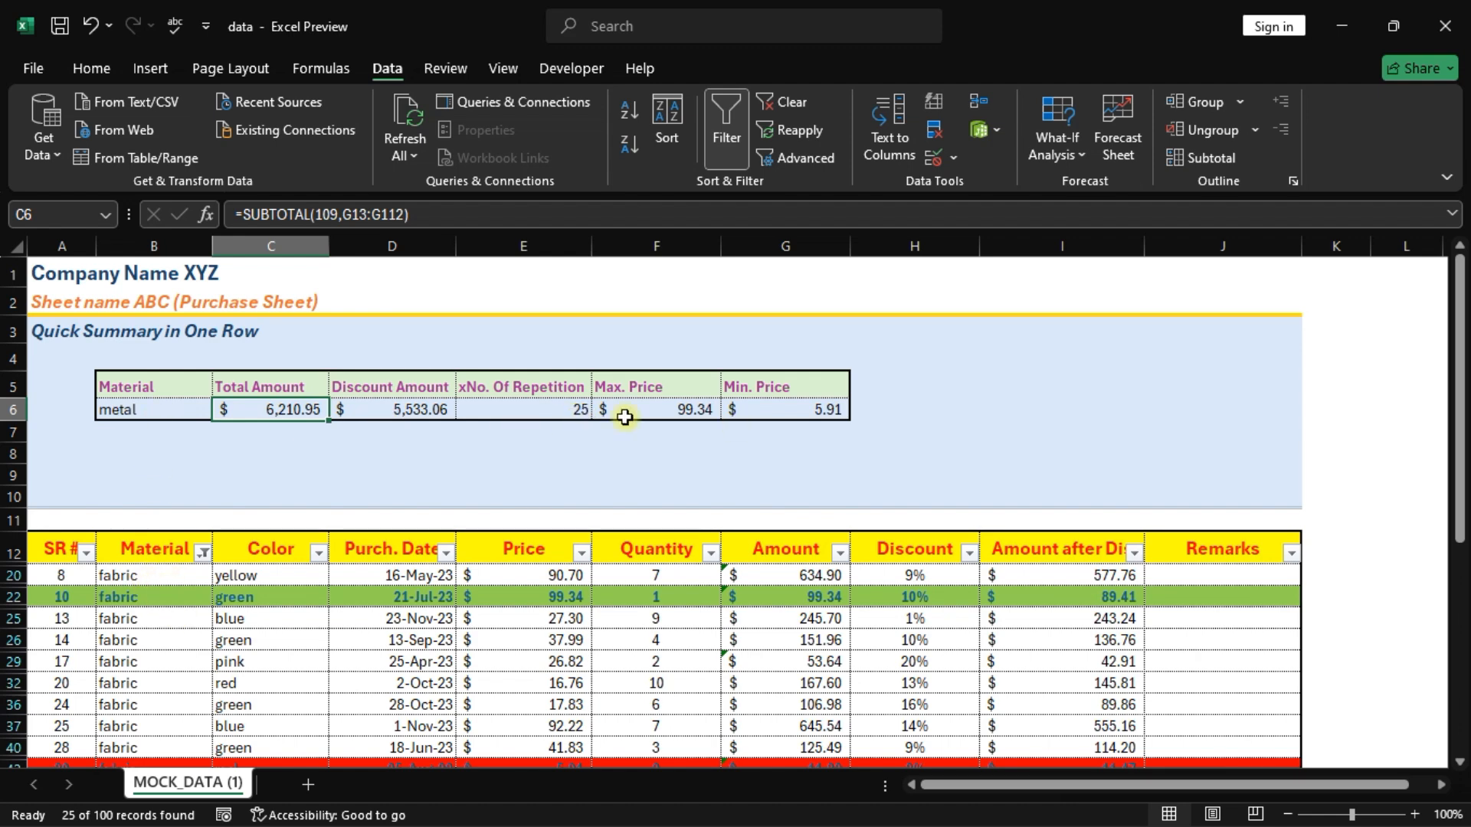
pyautogui.scroll(-5, 526, 451)
pyautogui.moveTo(122, 274); pyautogui.dragTo(148, 739)
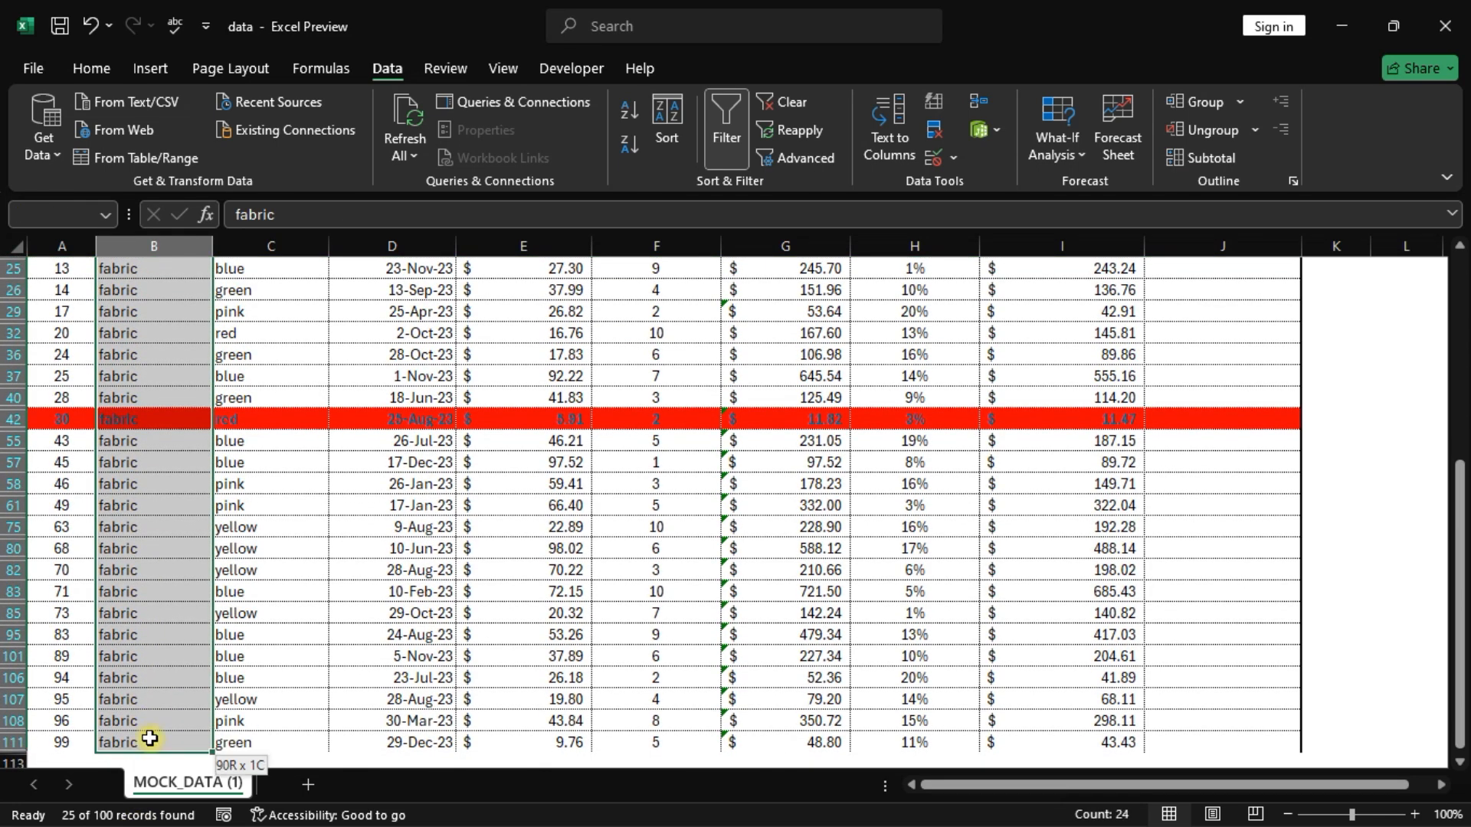
pyautogui.scroll(5, 187, 420)
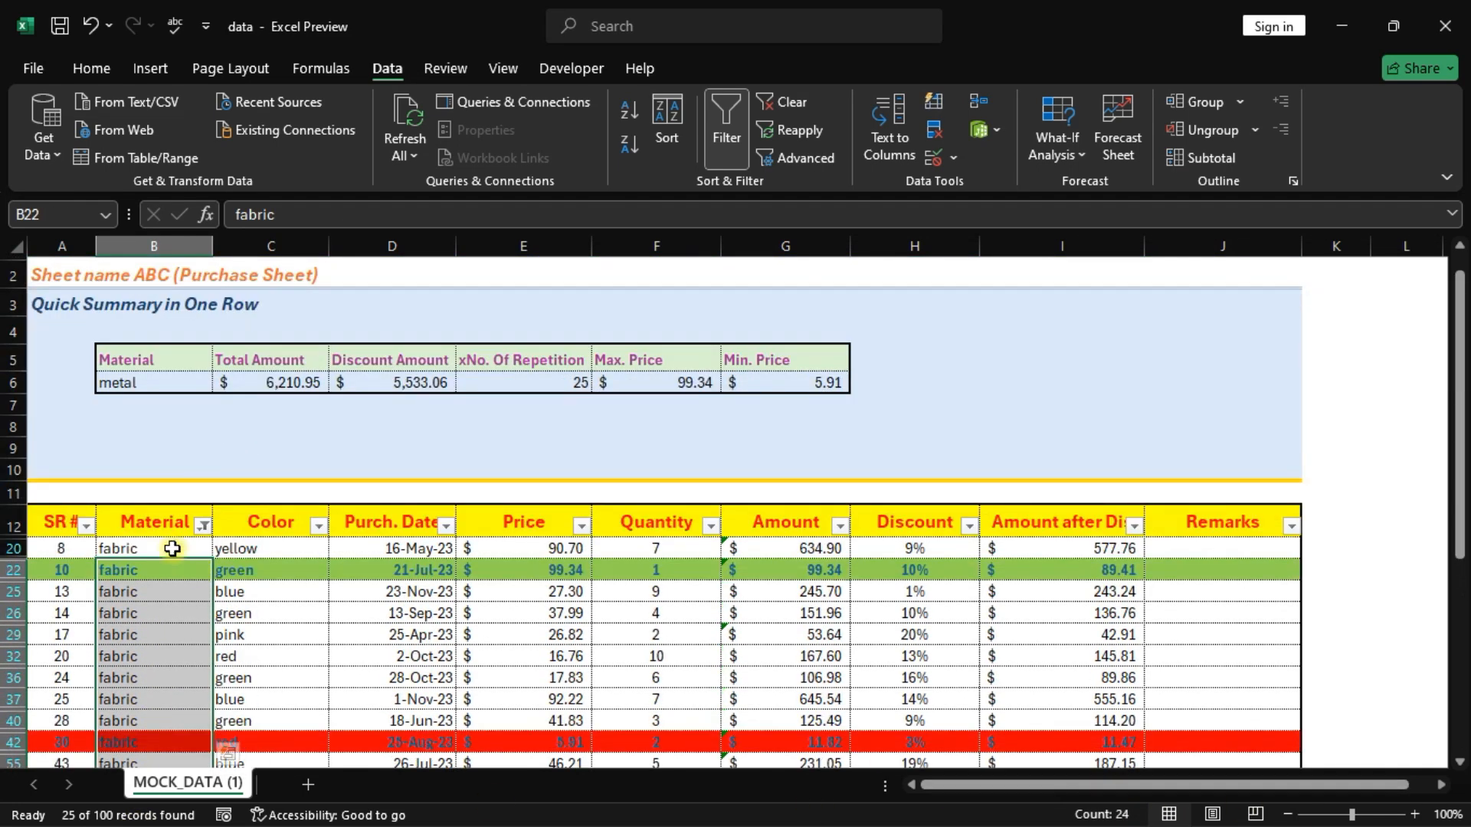
pyautogui.moveTo(174, 545); pyautogui.dragTo(184, 746)
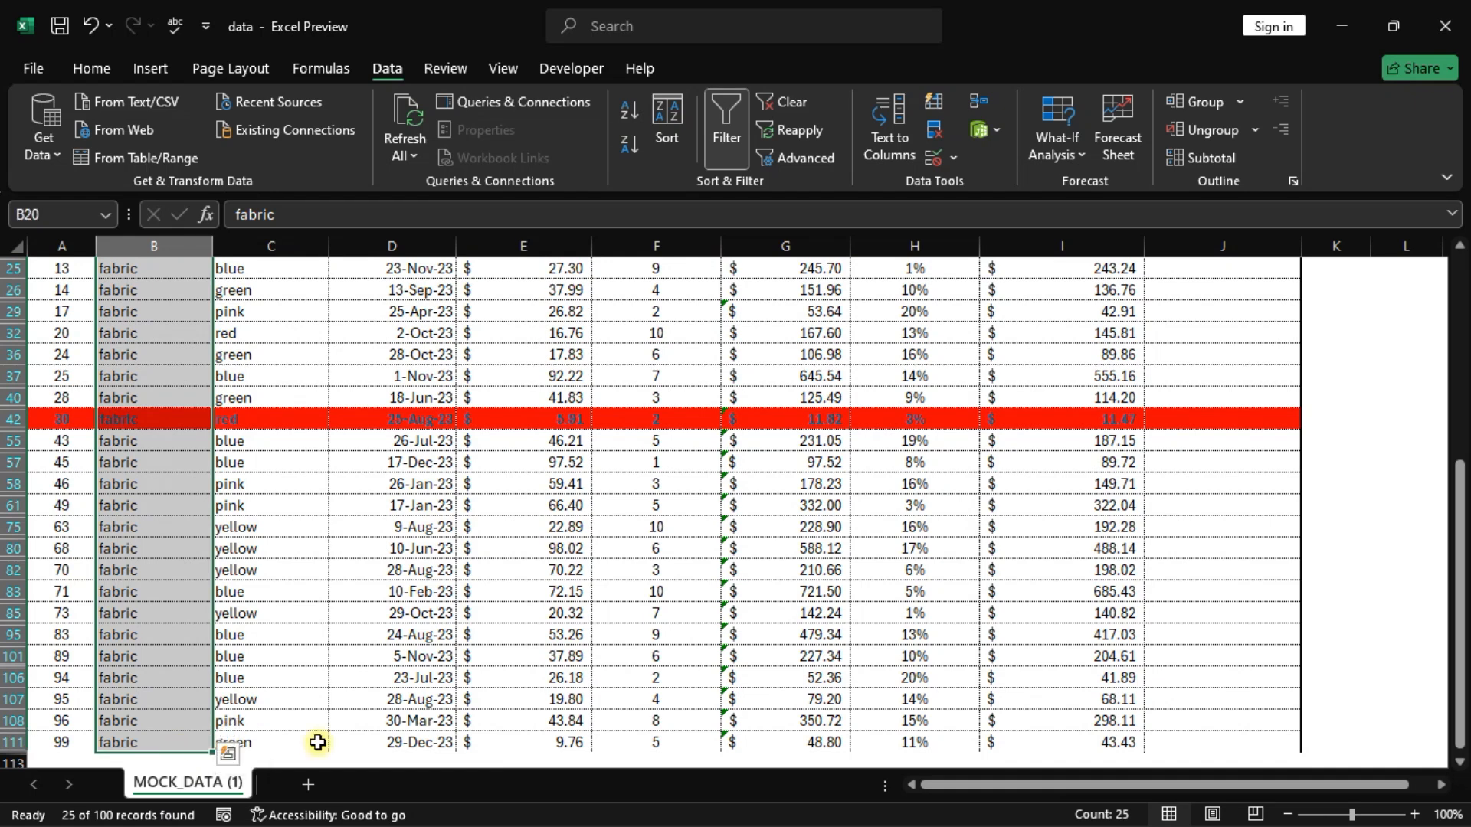
pyautogui.scroll(5, 674, 613)
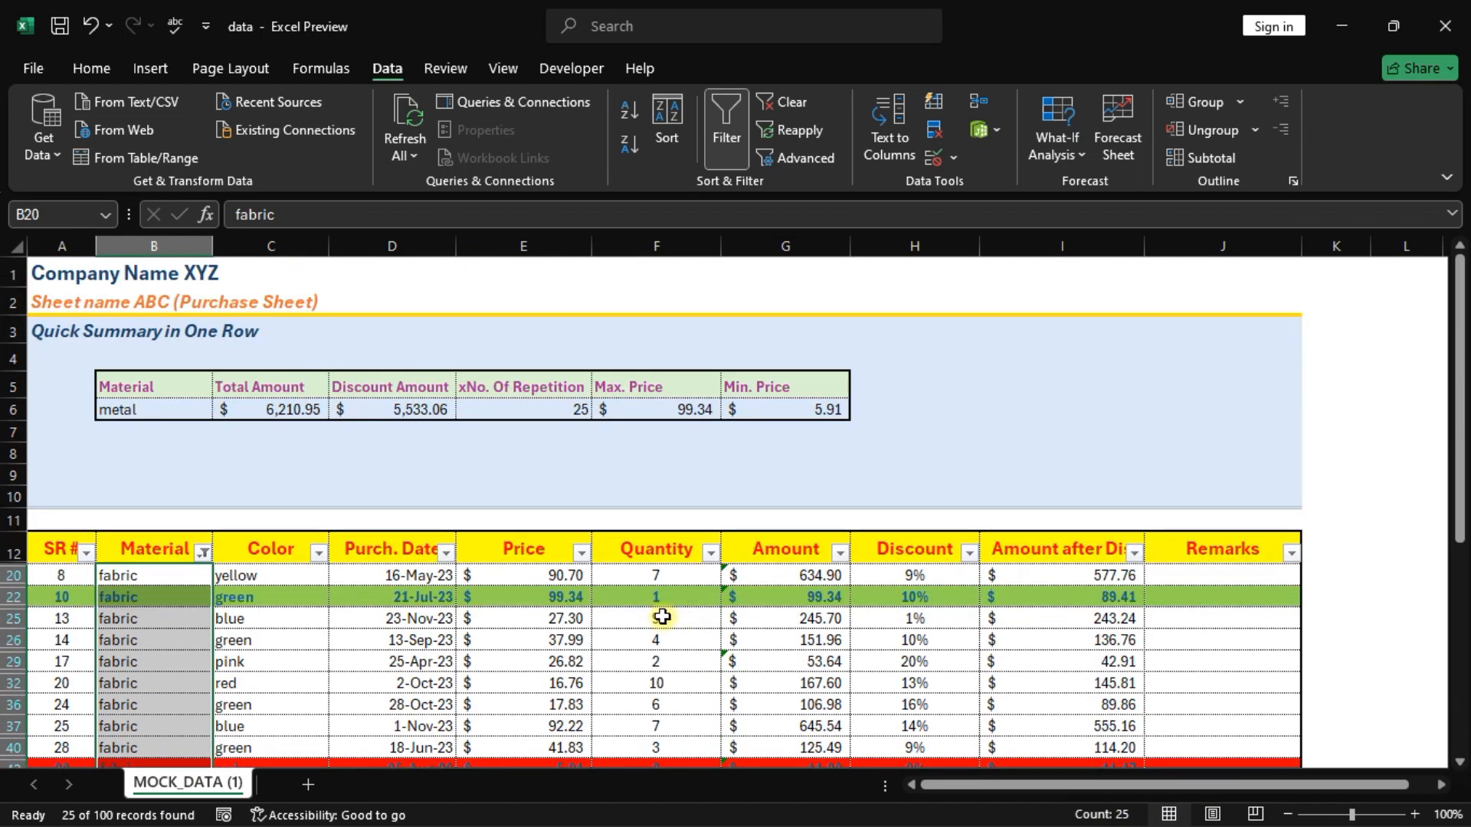
pyautogui.click(597, 415)
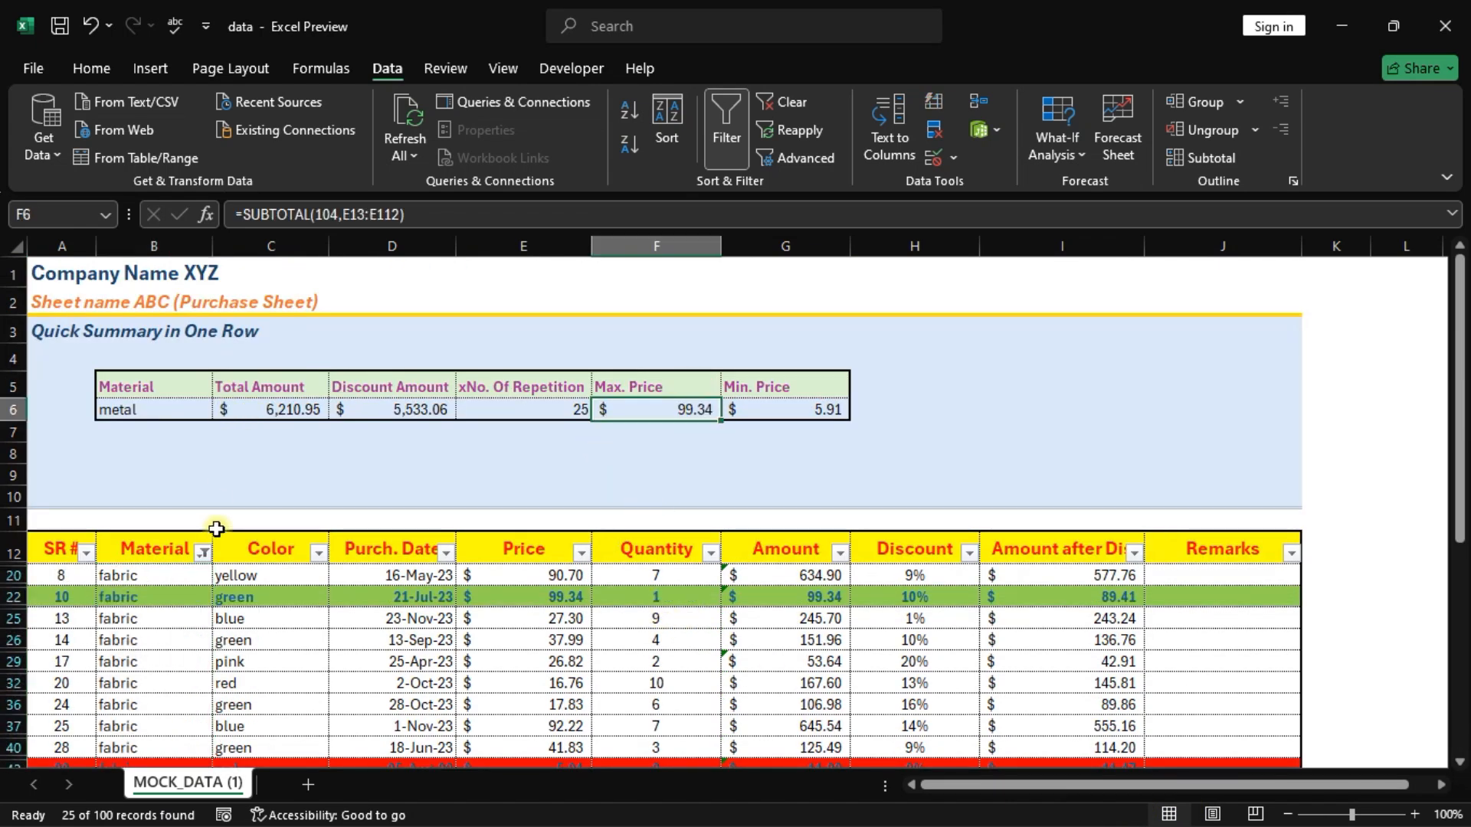
# Step: Change the Material filter to show only paper instead of fabric
pyautogui.click(203, 552)
pyautogui.click(64, 379)
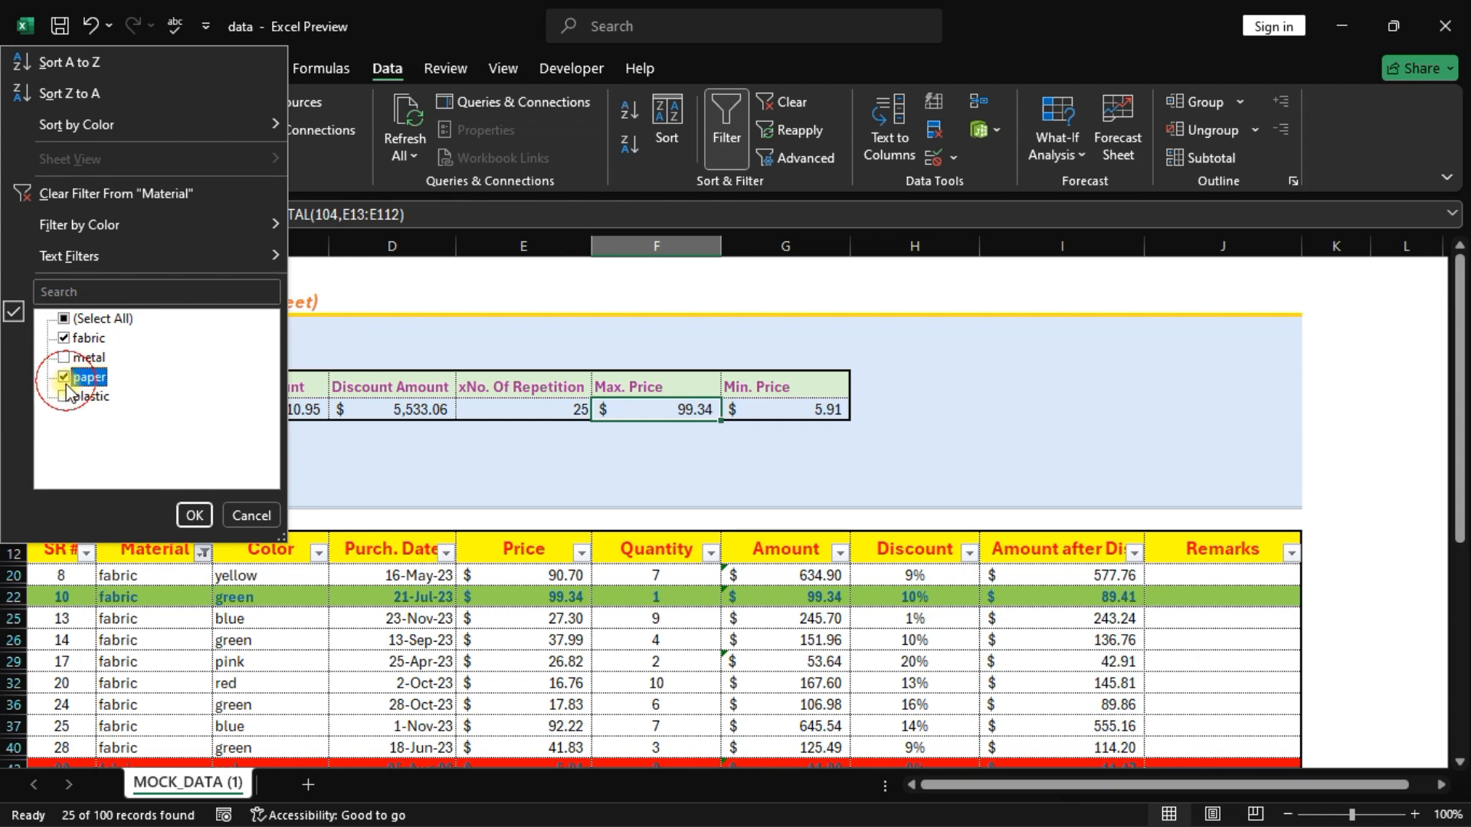
pyautogui.click(64, 338)
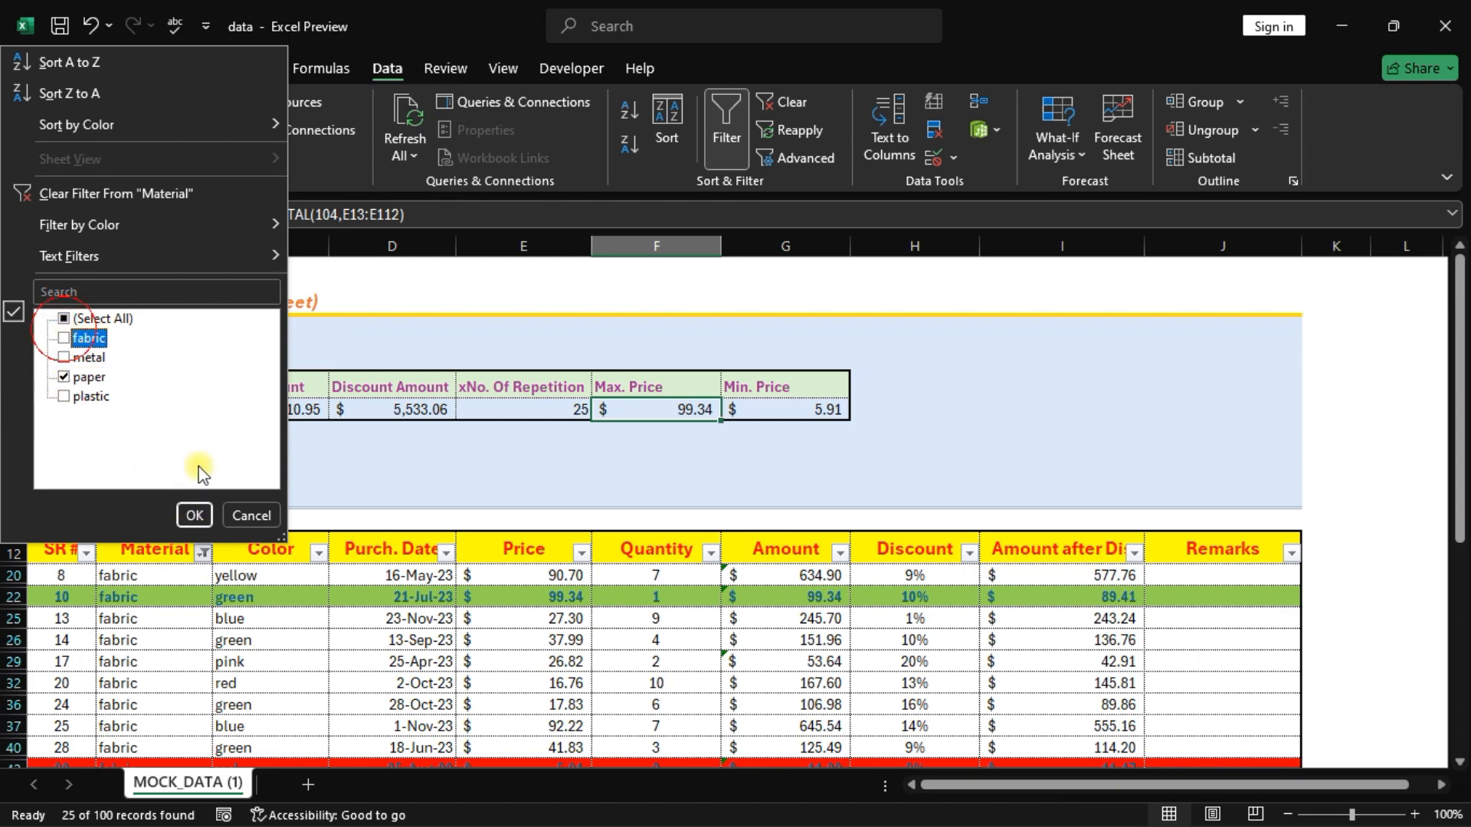
pyautogui.click(195, 517)
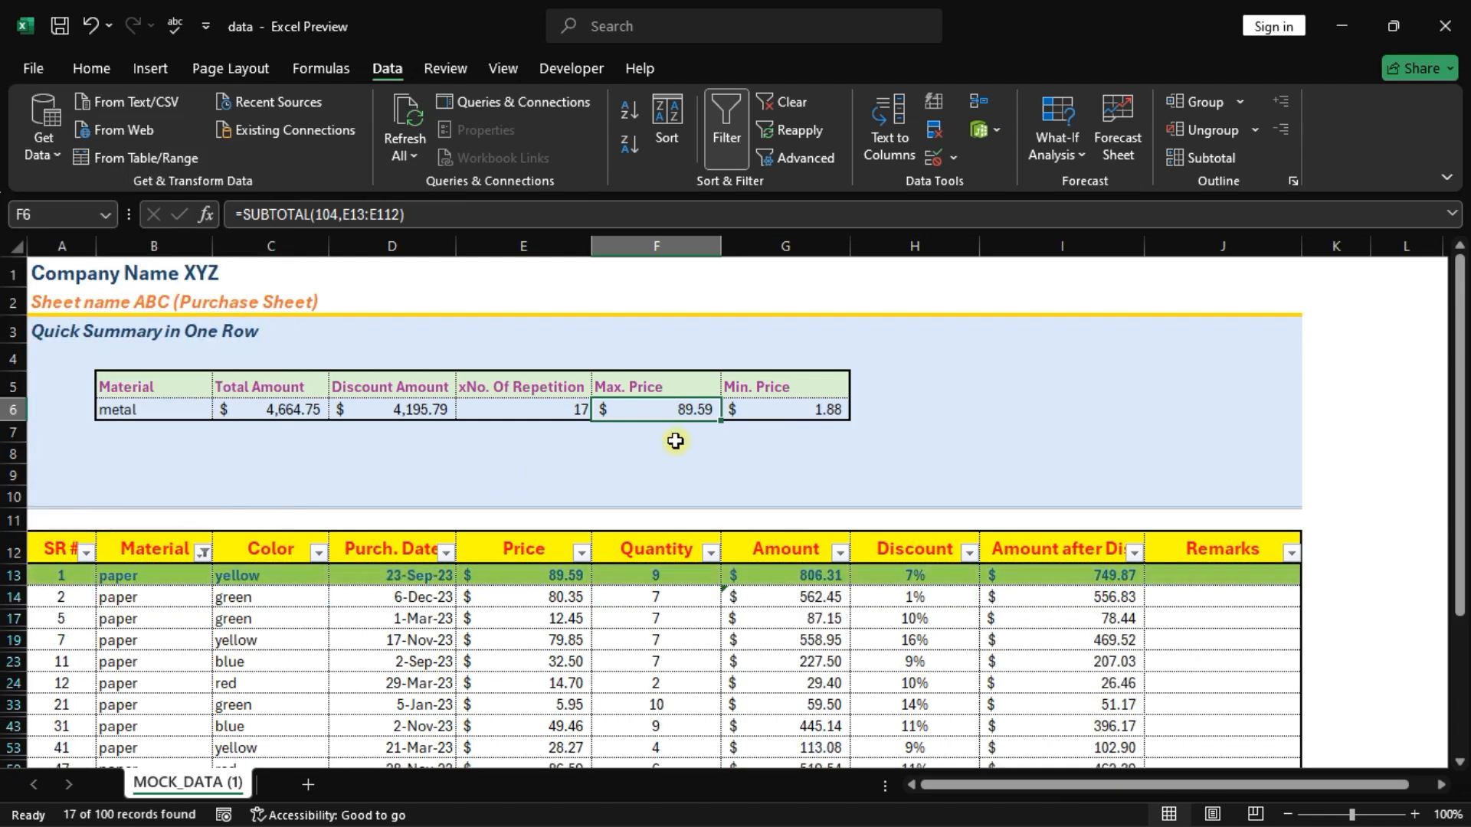
# Step: Compare the highlighted highest and lowest prices among the paper rows with the summary's Max. Price and Min. Price
pyautogui.scroll(-6, 559, 592)
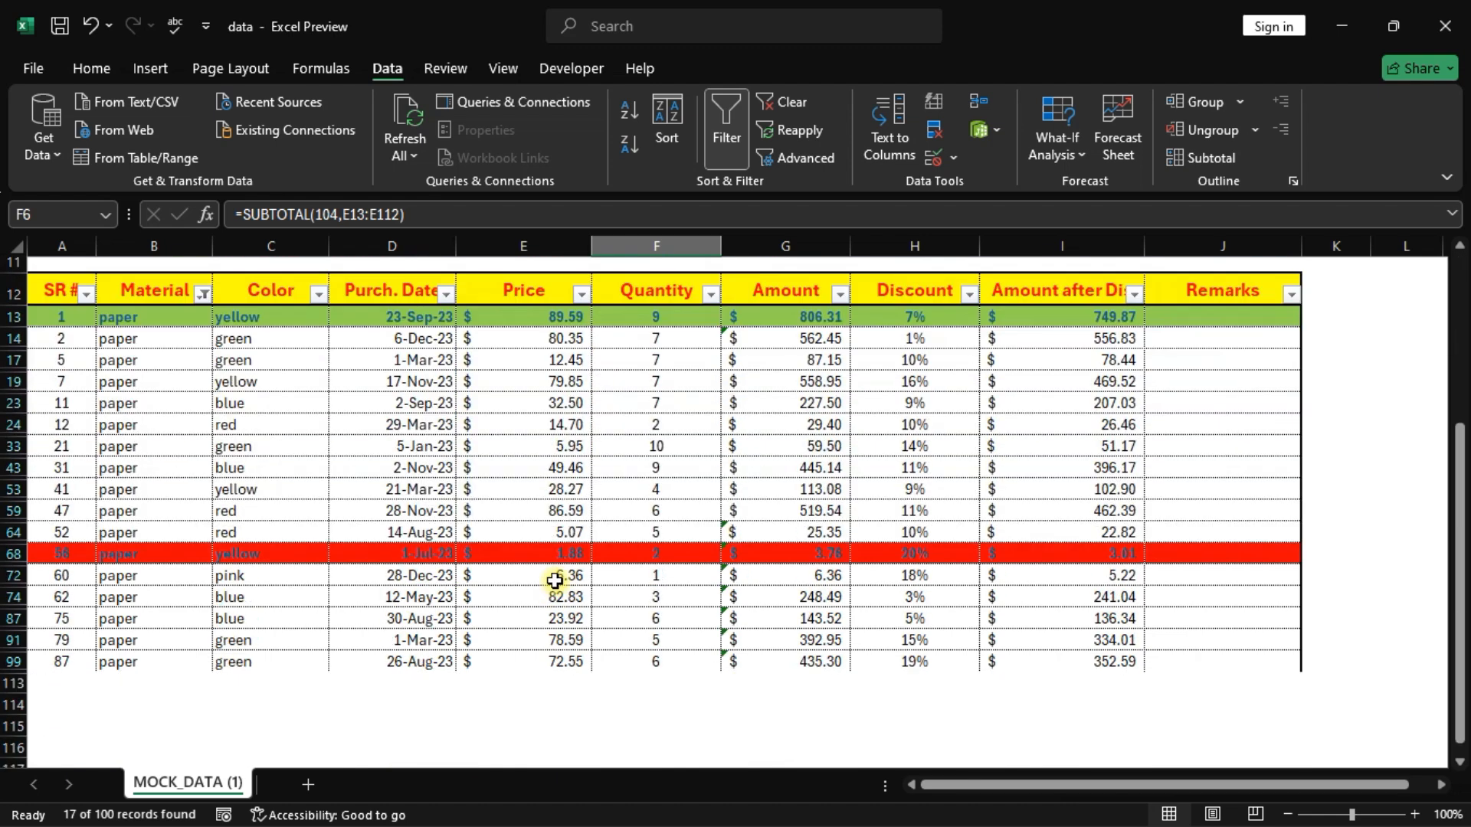
pyautogui.scroll(5, 270, 483)
pyautogui.scroll(-1, 218, 676)
pyautogui.scroll(-2, 218, 676)
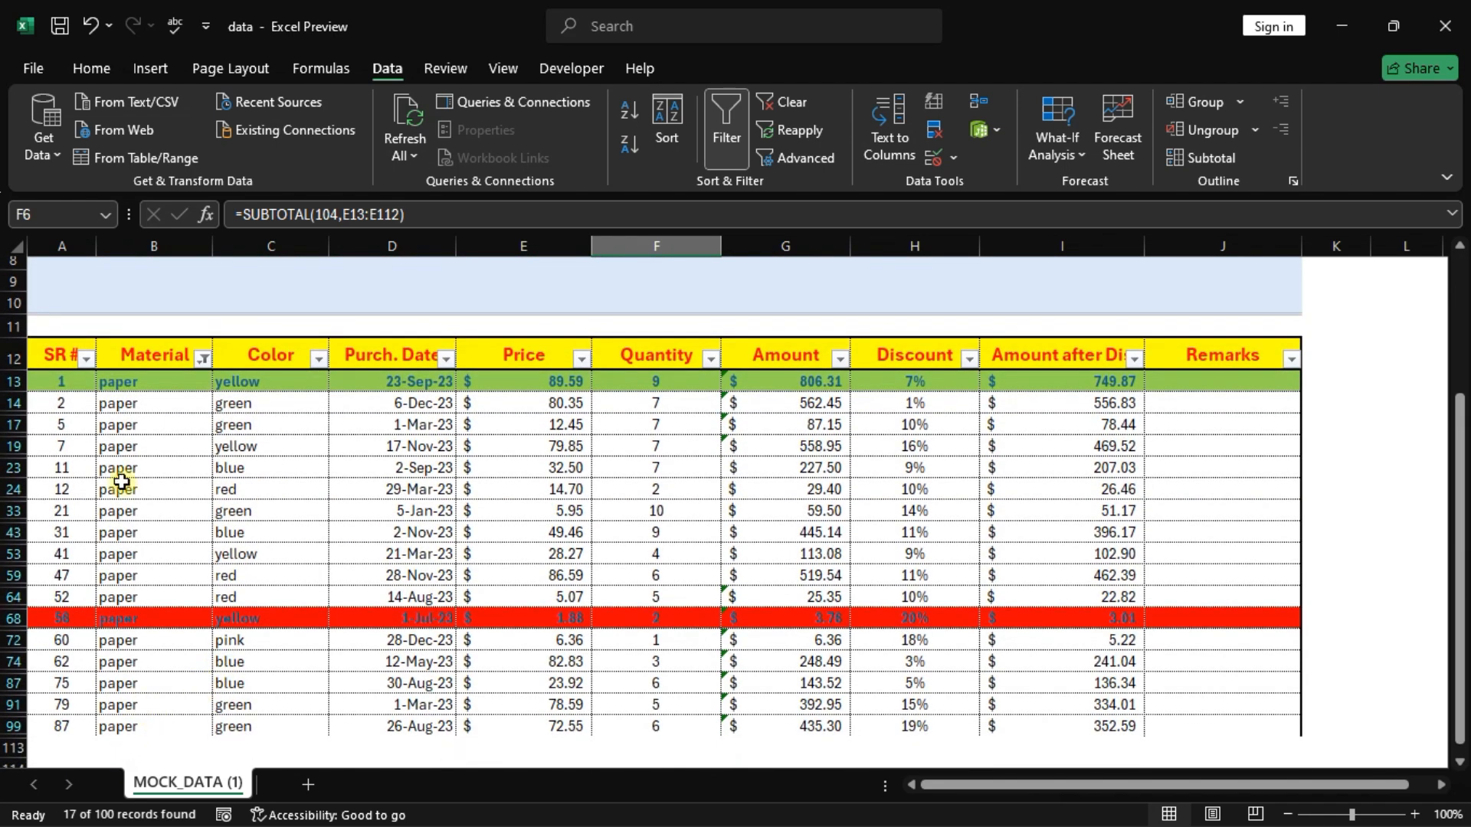
pyautogui.scroll(4, 213, 640)
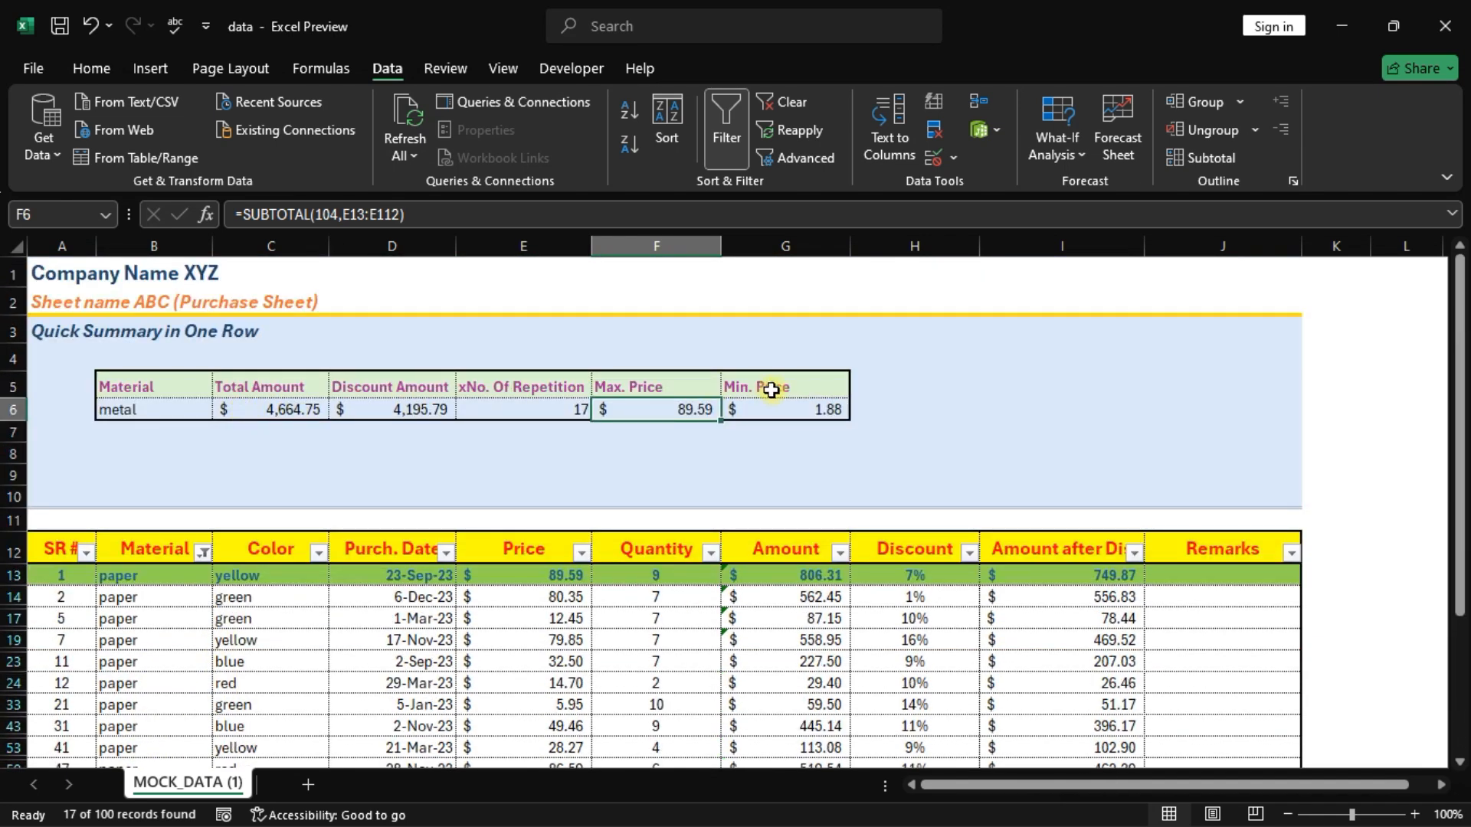
# Step: Clear the Material label and the metal entry from cells B5 and B6 of the summary
pyautogui.moveTo(156, 395); pyautogui.dragTo(144, 404)
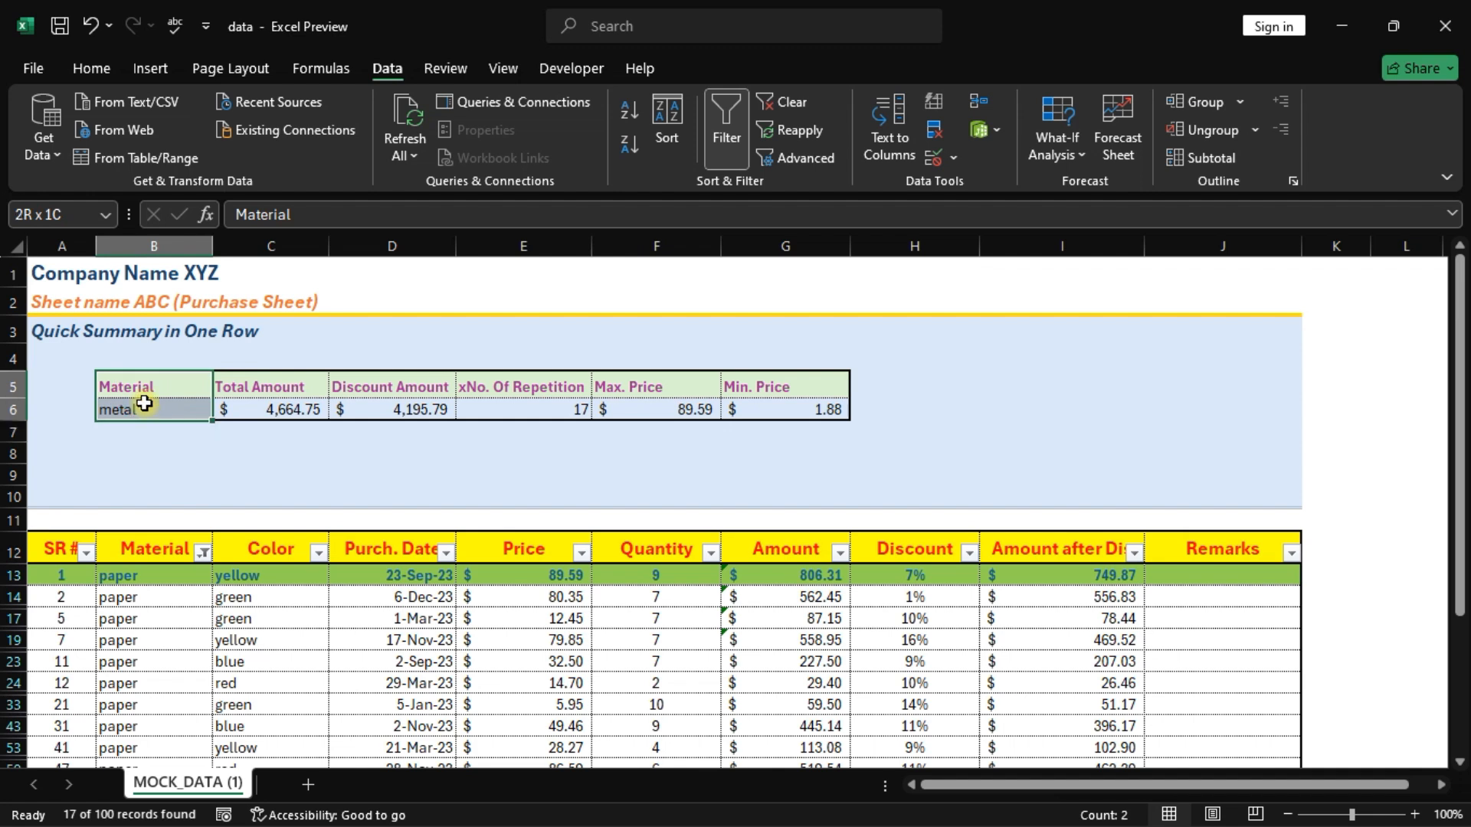
pyautogui.press('BackSpace')
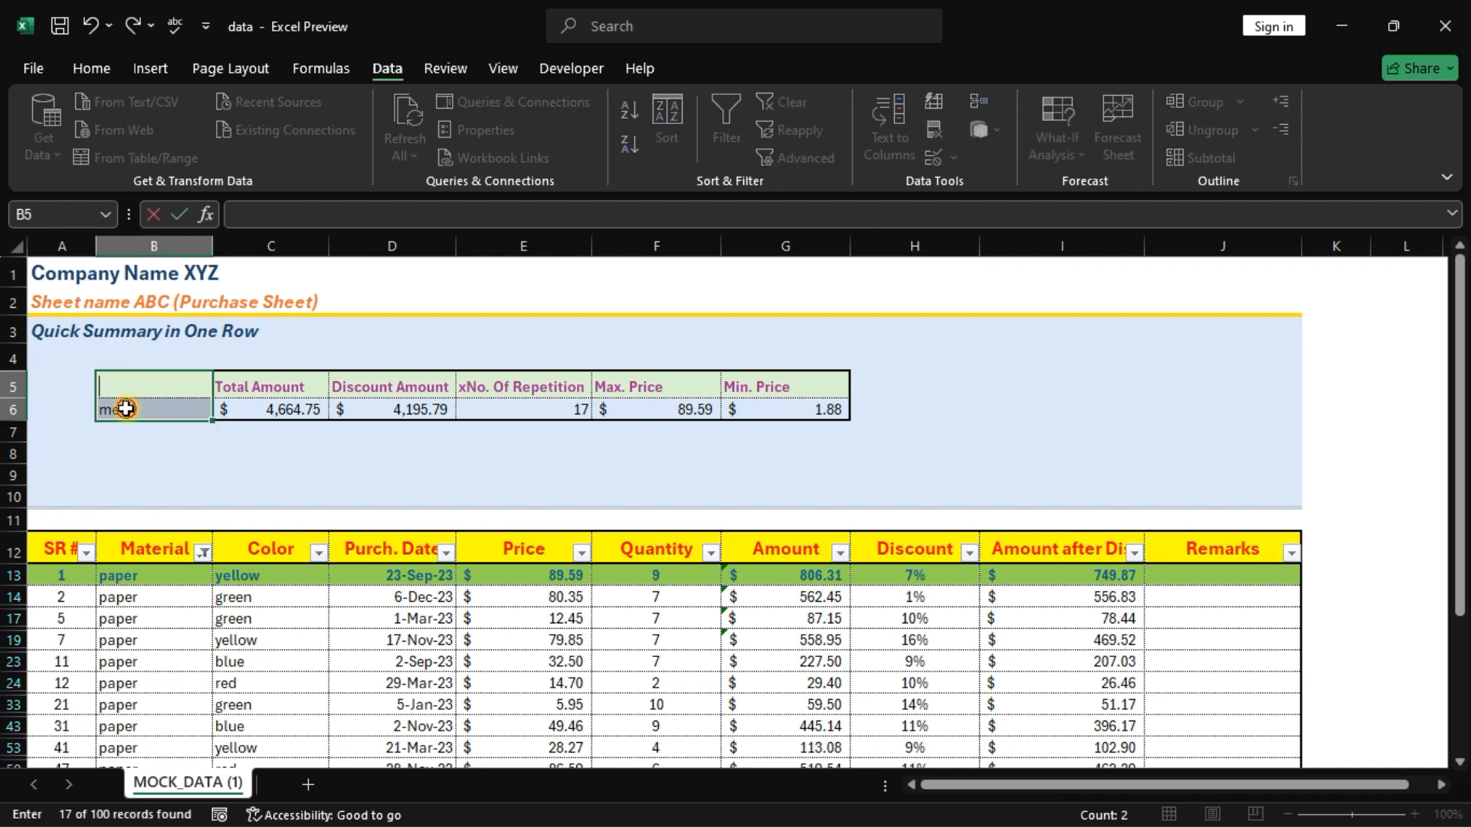
pyautogui.click(125, 408)
pyautogui.press('Delete')
pyautogui.click(135, 434)
pyautogui.moveTo(264, 392); pyautogui.dragTo(807, 398)
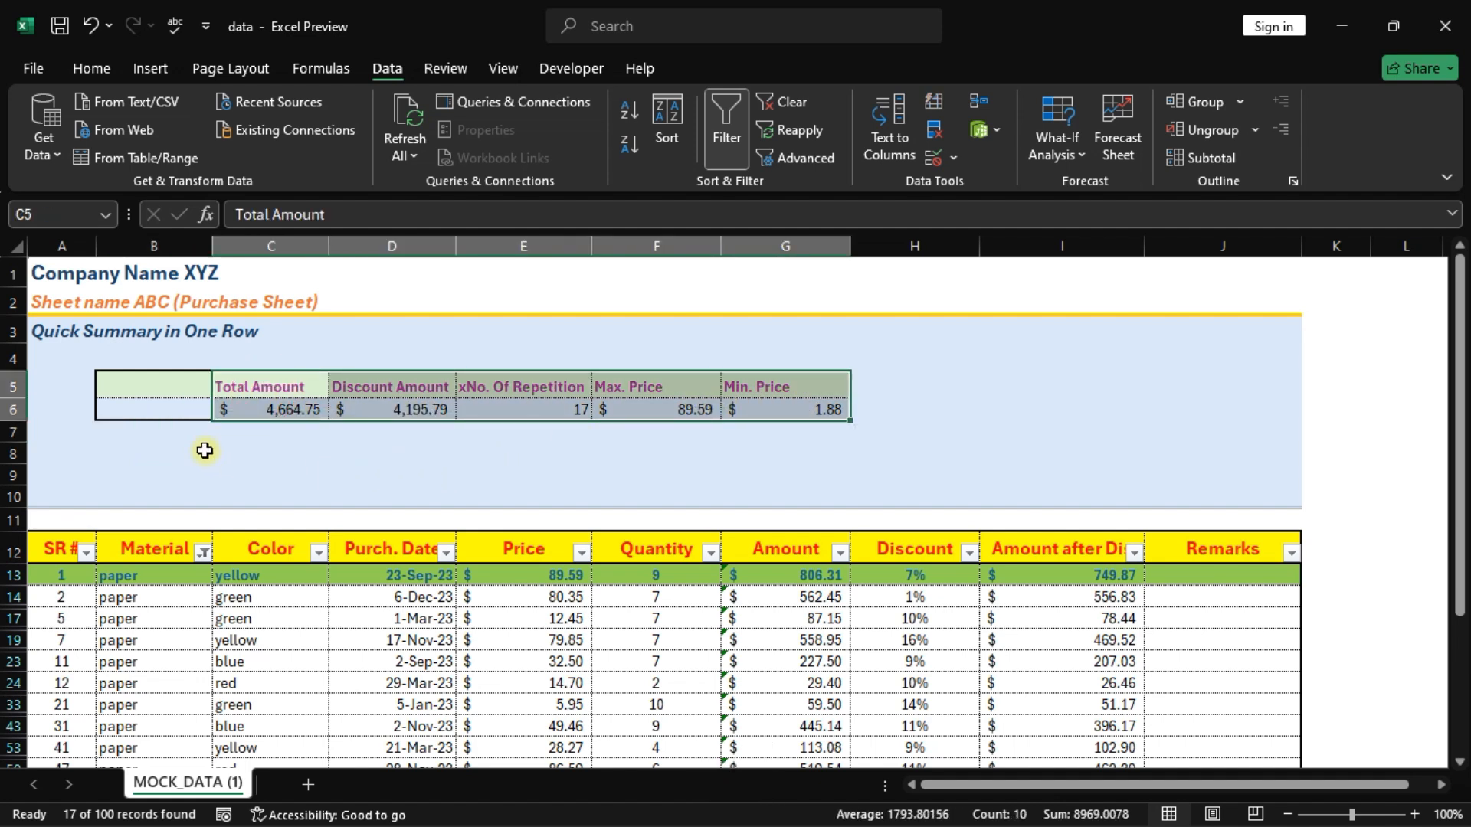
# Step: Add plastic to the Material filter alongside paper and check the summary against the filtered rows
pyautogui.click(203, 551)
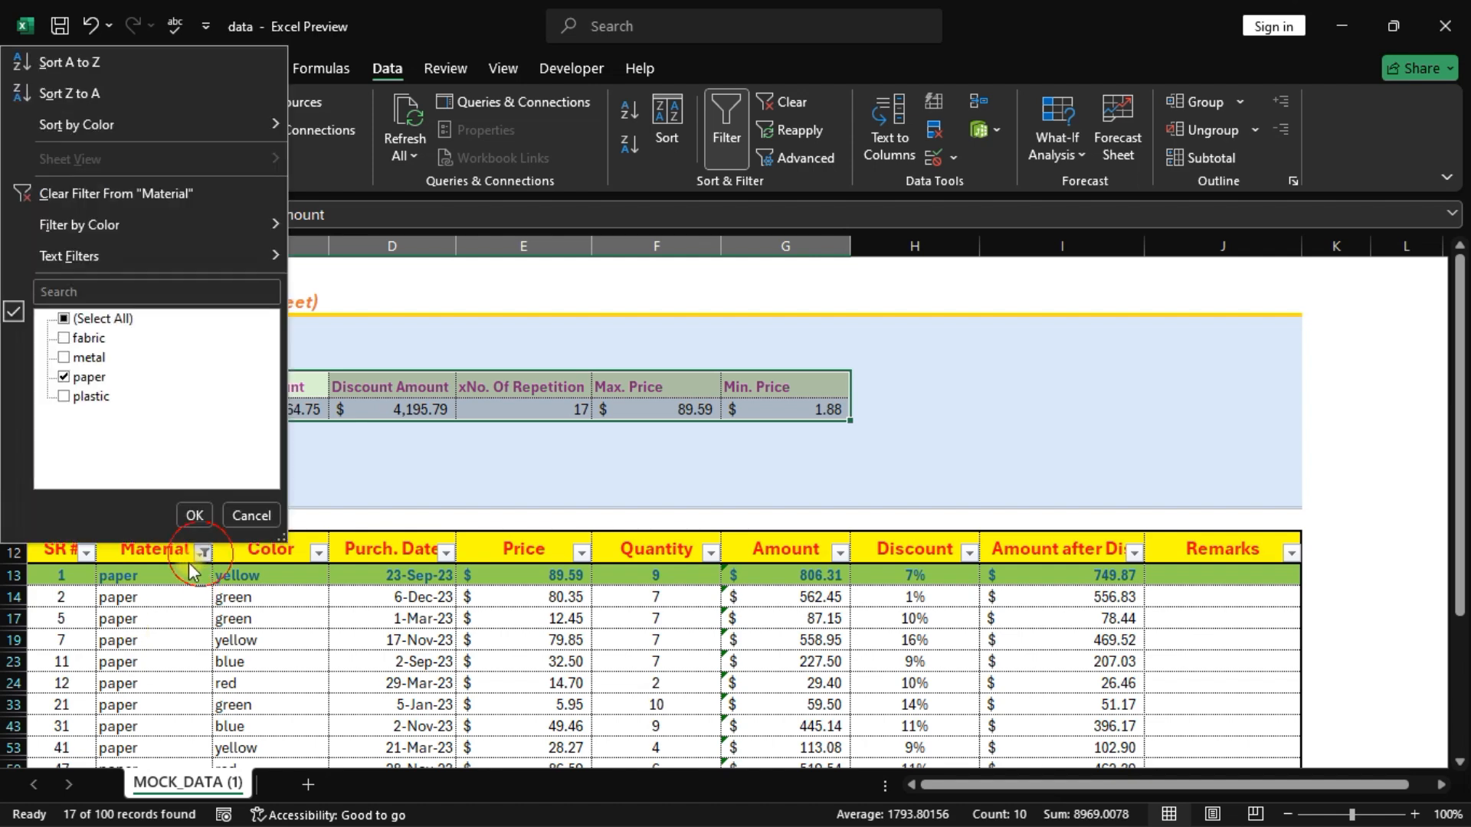
pyautogui.click(65, 397)
pyautogui.click(194, 515)
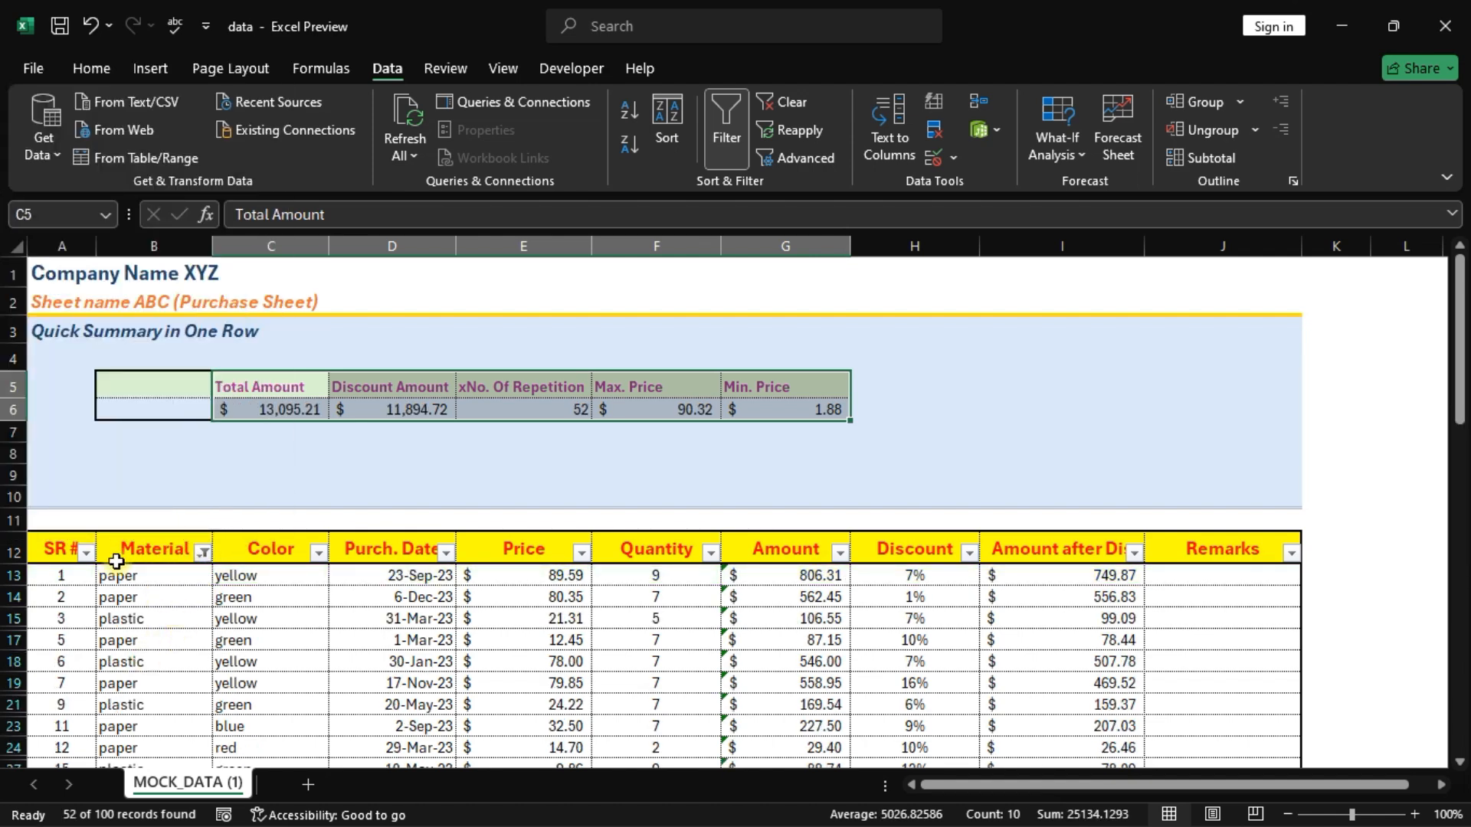
pyautogui.click(380, 411)
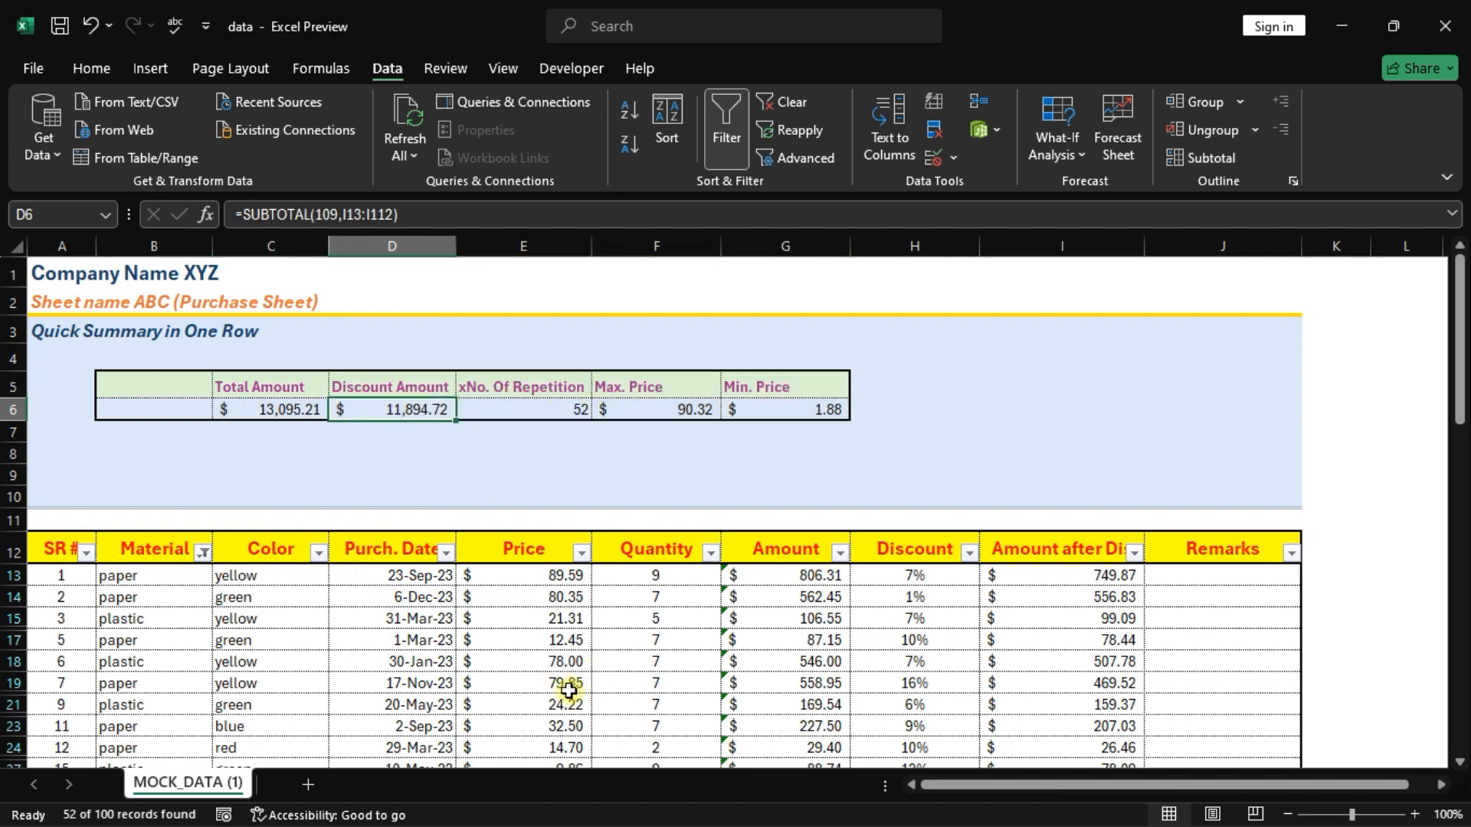
pyautogui.scroll(-5, 568, 690)
pyautogui.scroll(6, 558, 674)
# Step: Convert the data range A12:J112, including its header row, into a table
pyautogui.click(30, 550)
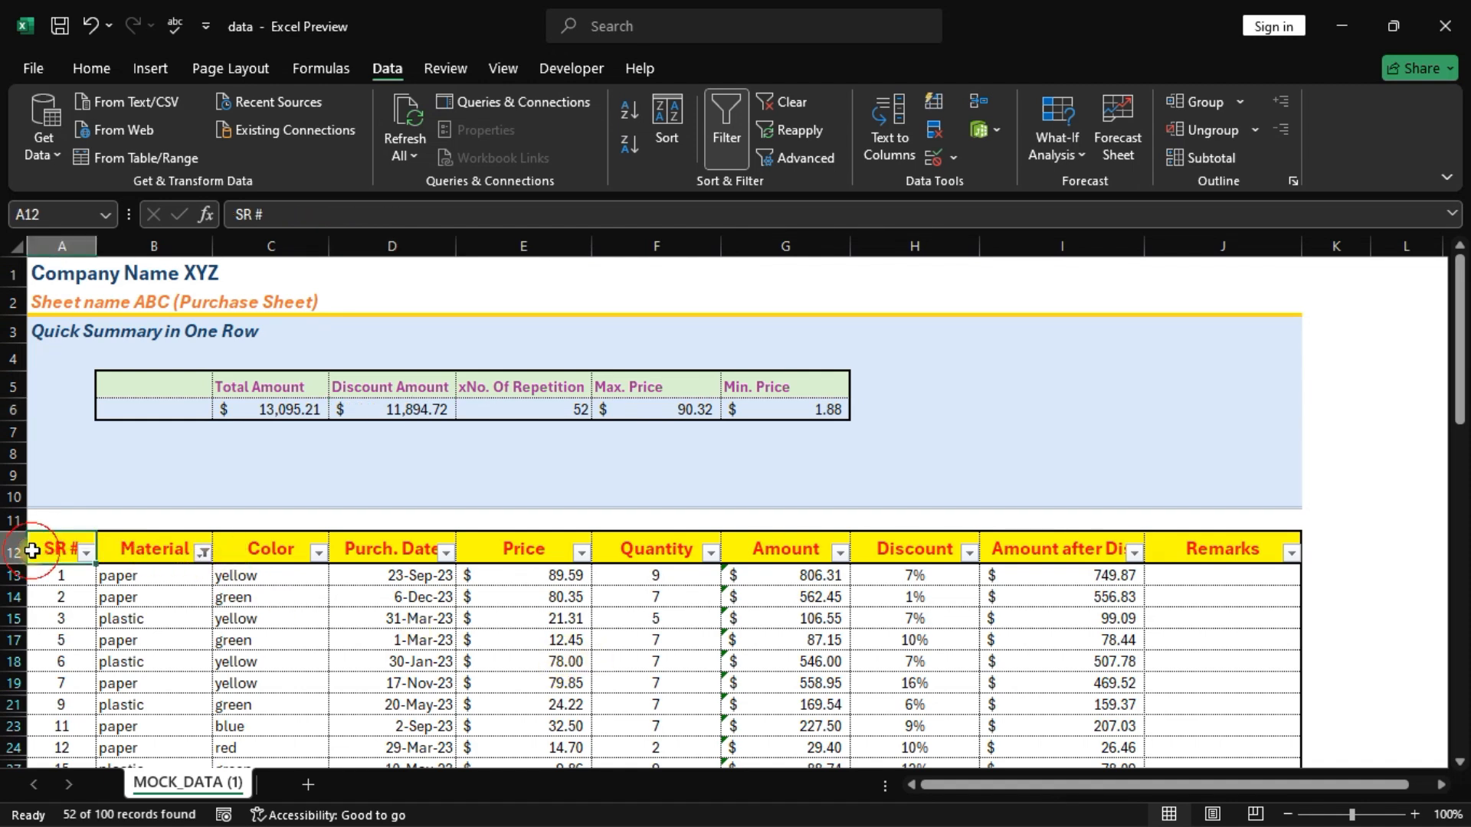
pyautogui.hotkey('ctrl', 'shift', 'Right')
pyautogui.hotkey('ctrl', 'shift', 'Down')
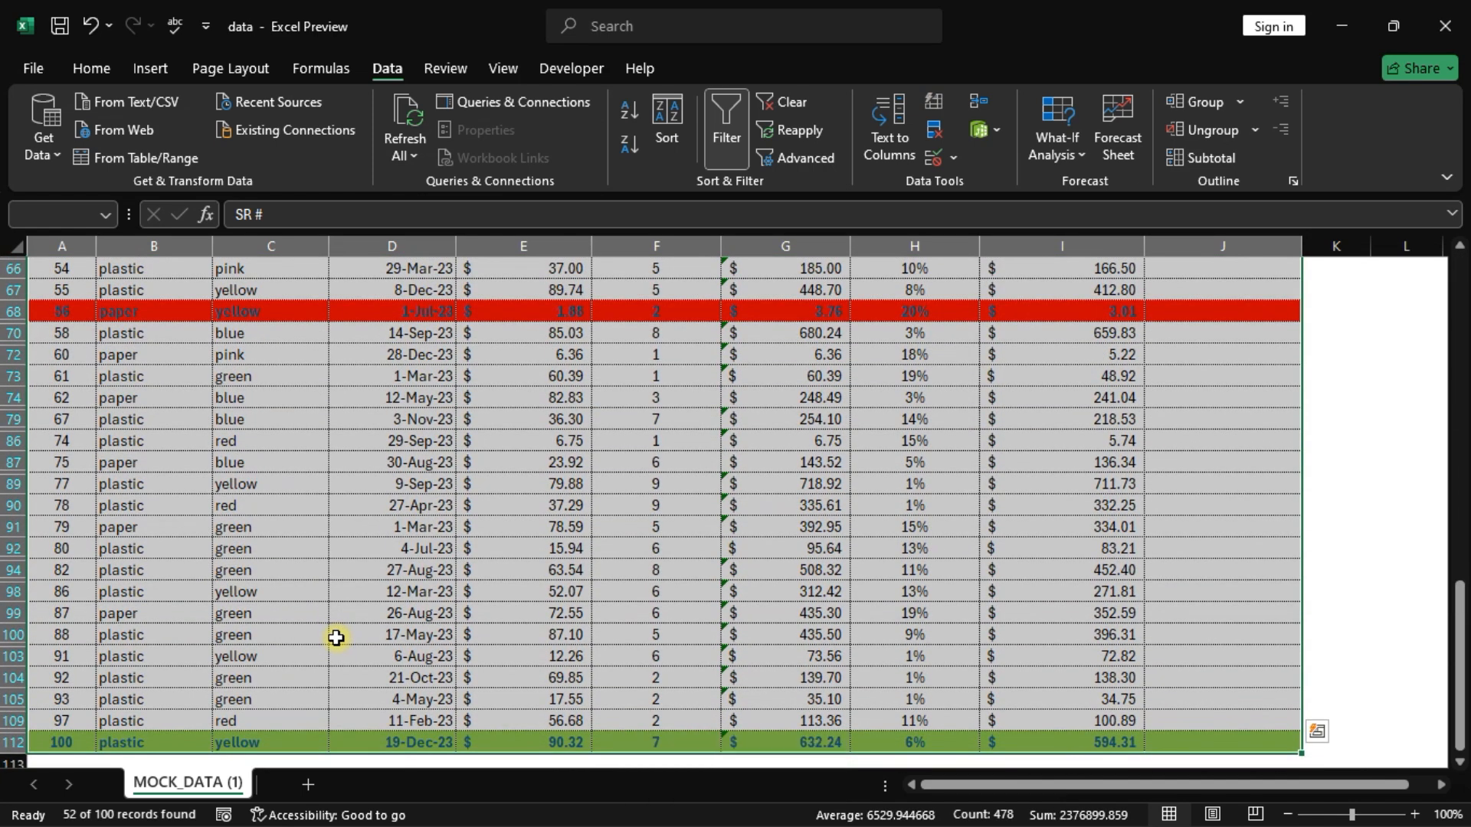
pyautogui.hotkey('ctrl', 't')
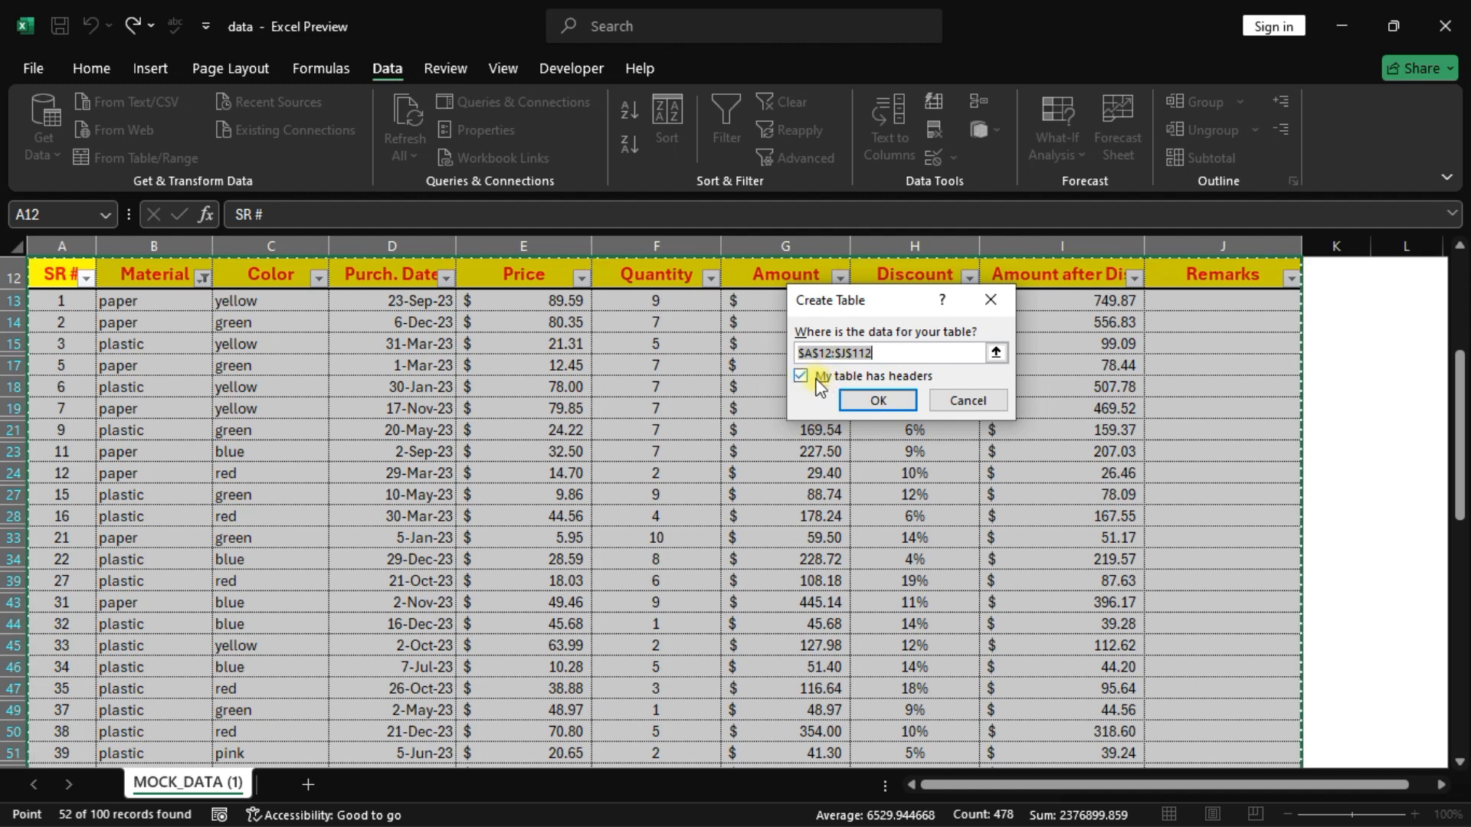
pyautogui.click(862, 402)
pyautogui.scroll(3, 413, 576)
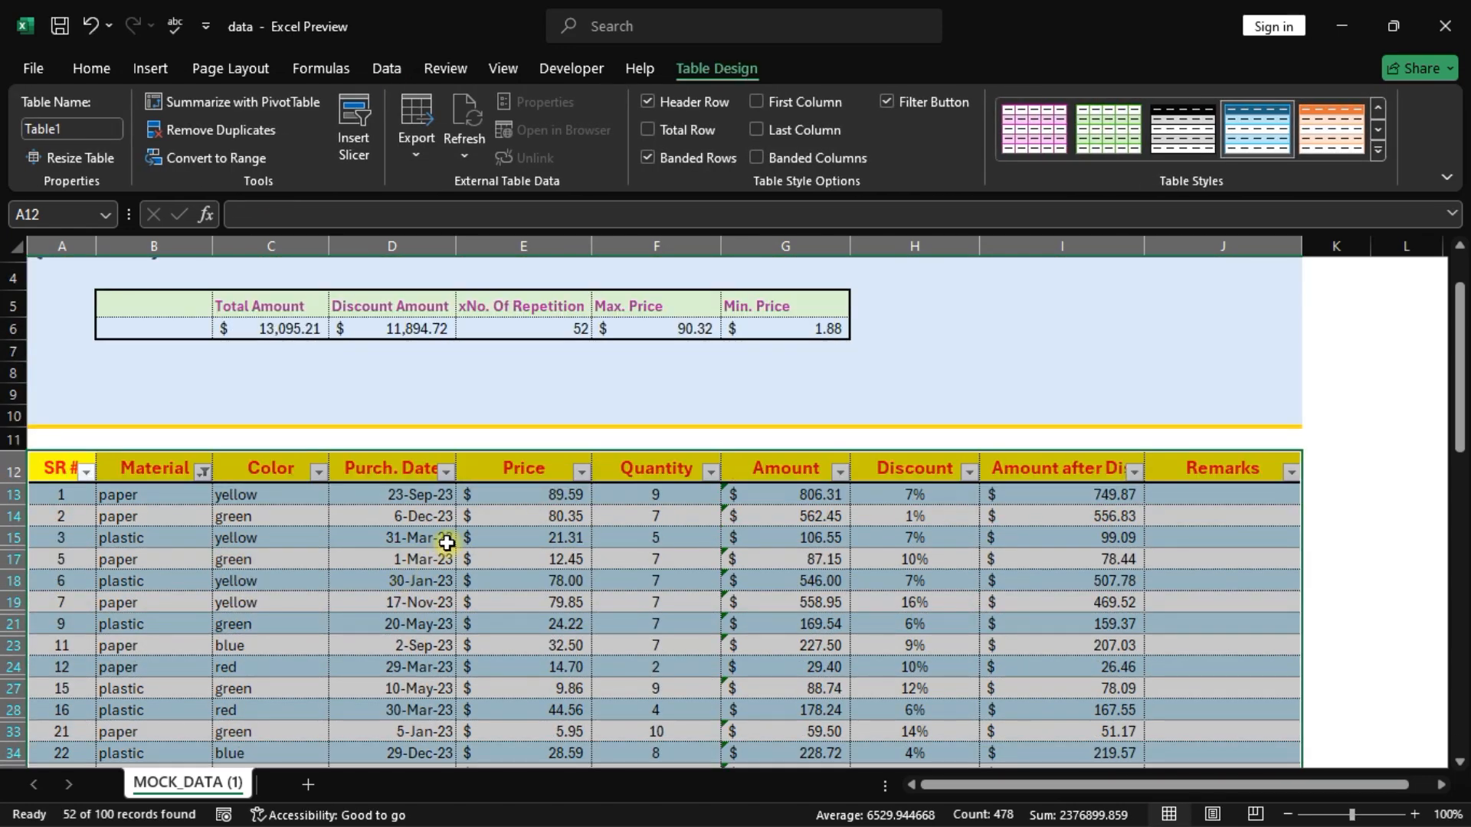
pyautogui.scroll(-1, 269, 479)
# Step: Insert a slicer for the Material column of the table
pyautogui.click(883, 535)
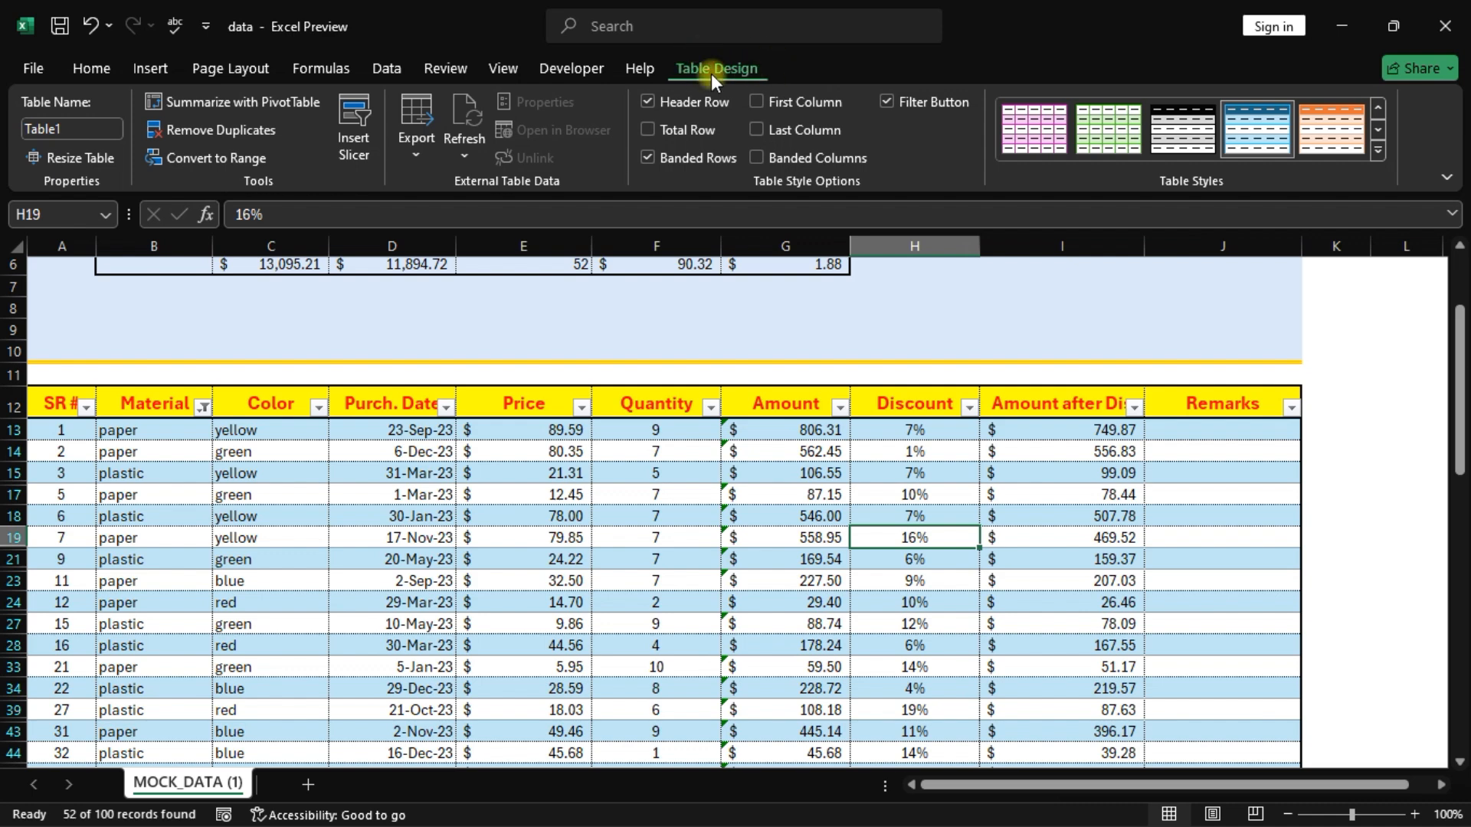
pyautogui.click(355, 138)
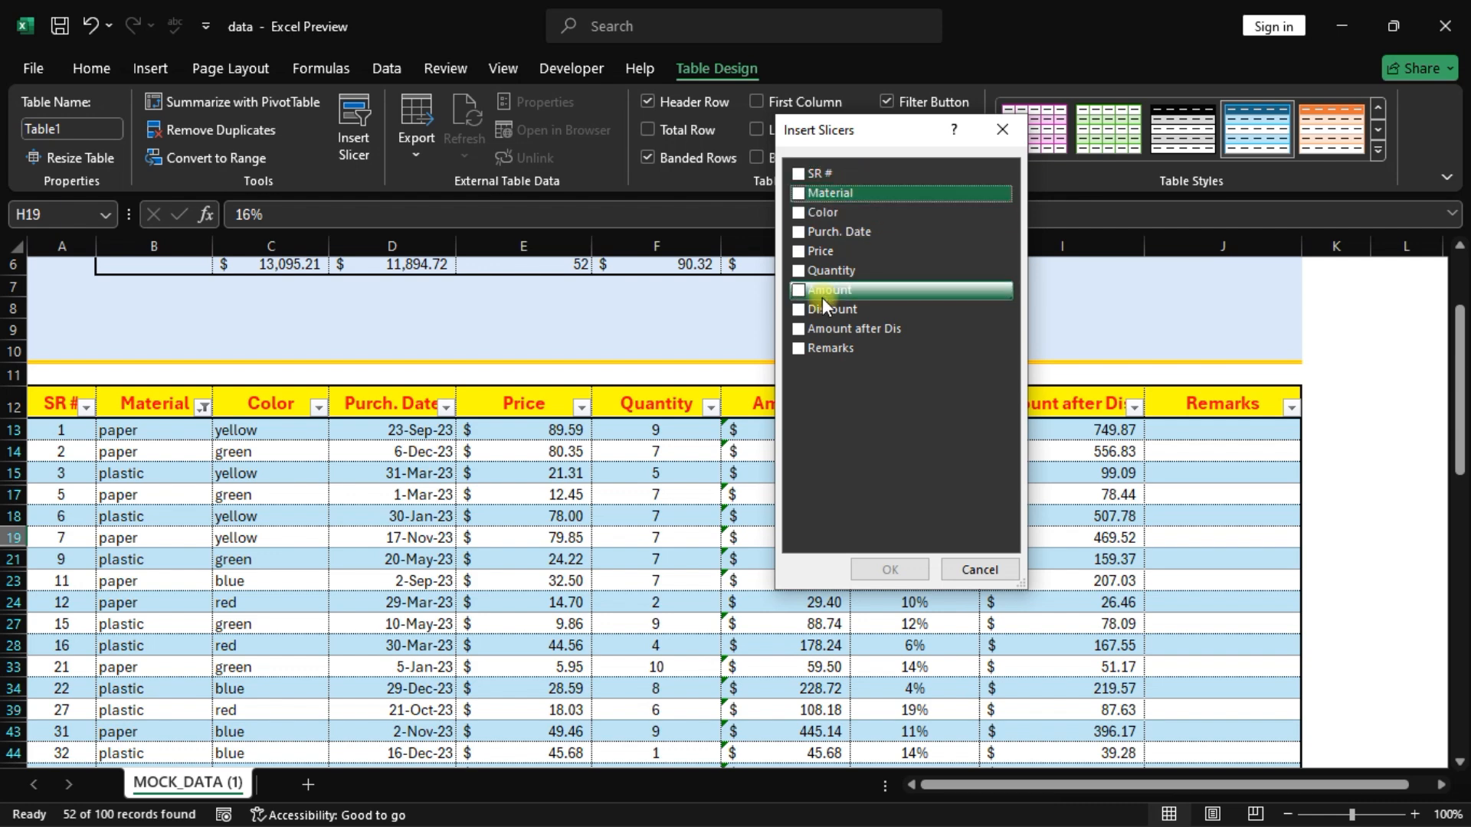
pyautogui.click(797, 194)
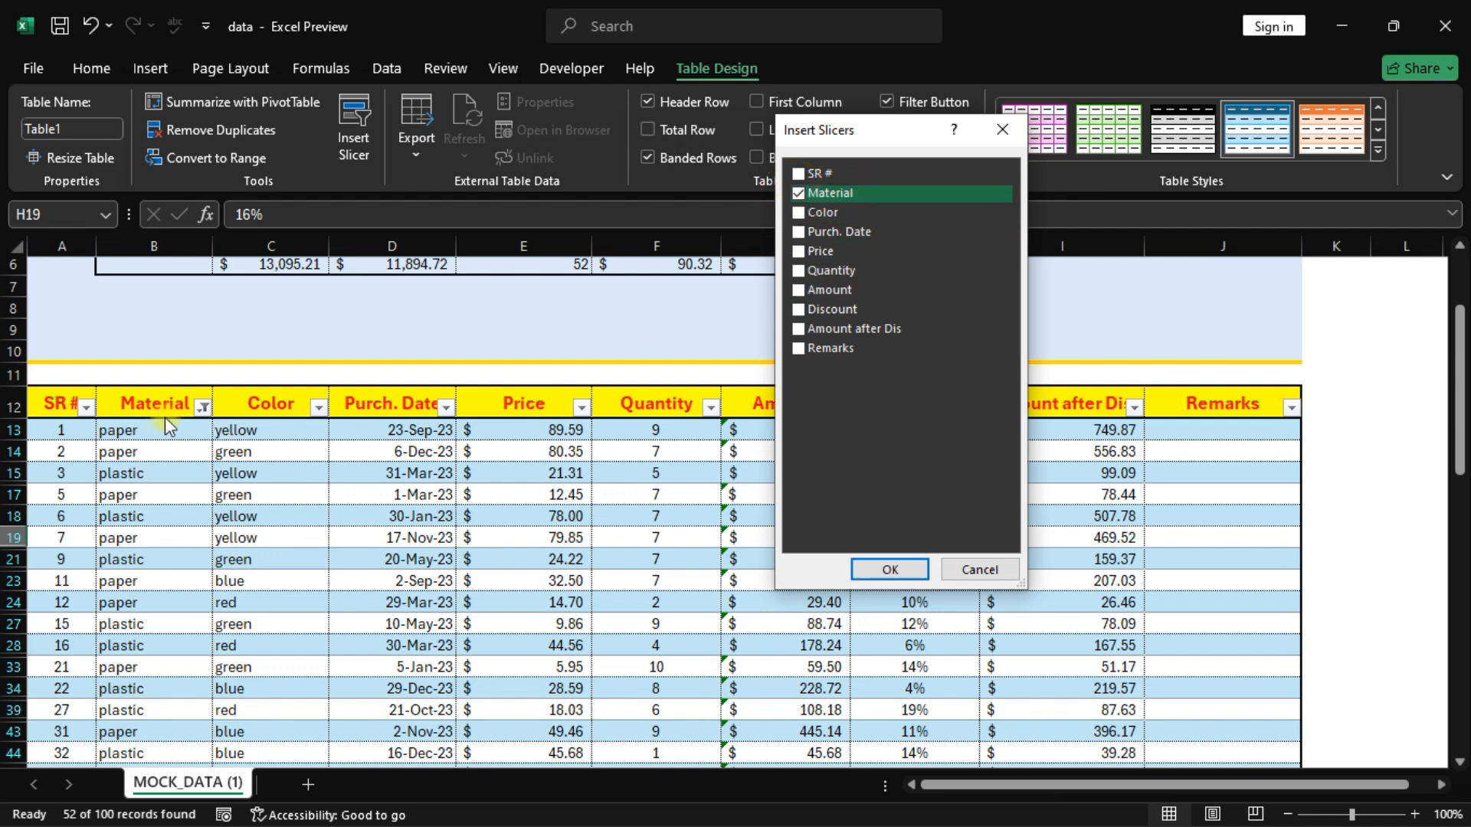
pyautogui.click(891, 569)
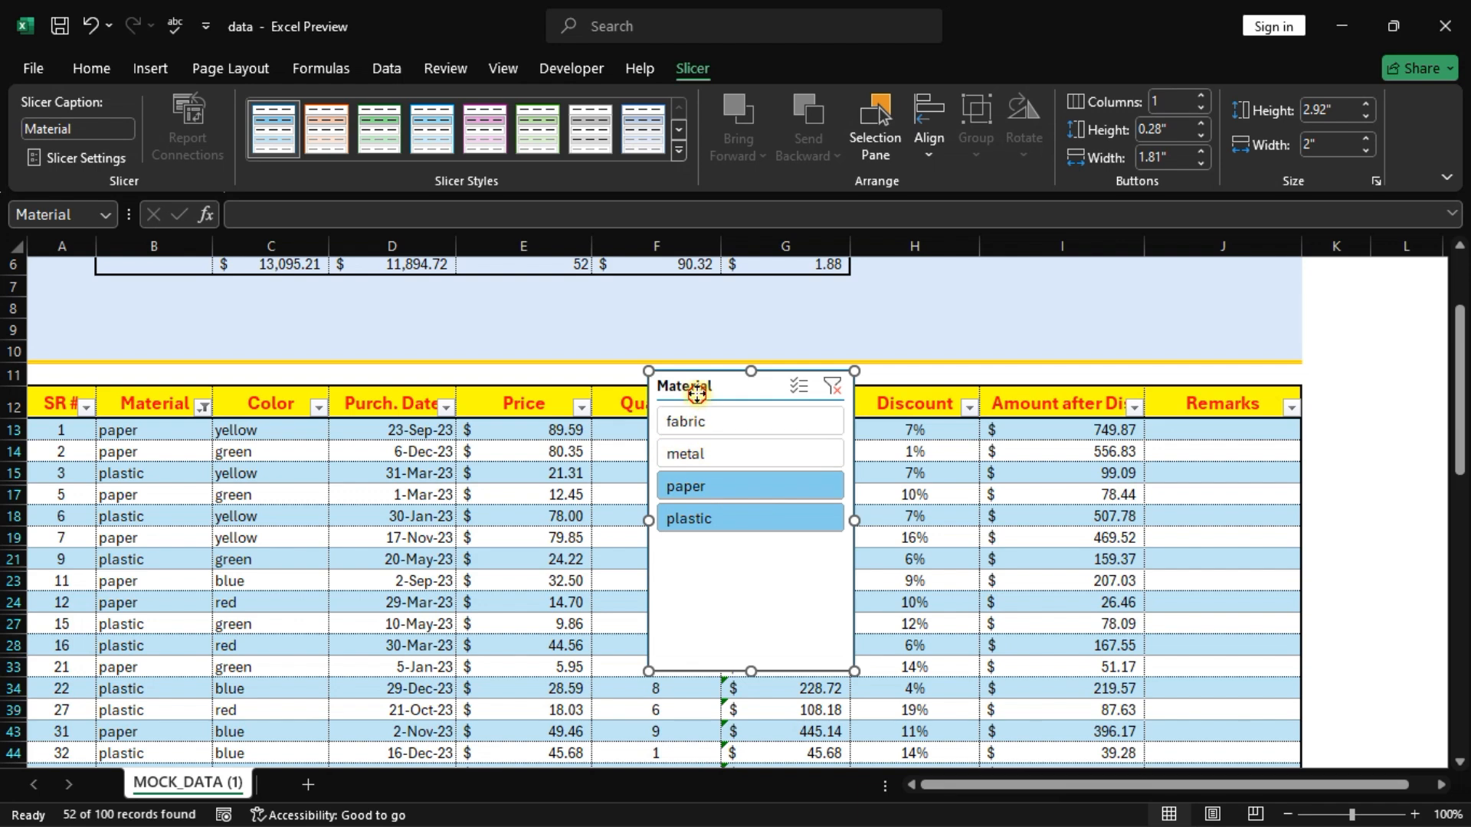
# Step: Clear the Material slicer's filter and give the slicer the light orange style
pyautogui.moveTo(699, 387); pyautogui.dragTo(468, 309)
pyautogui.click(599, 322)
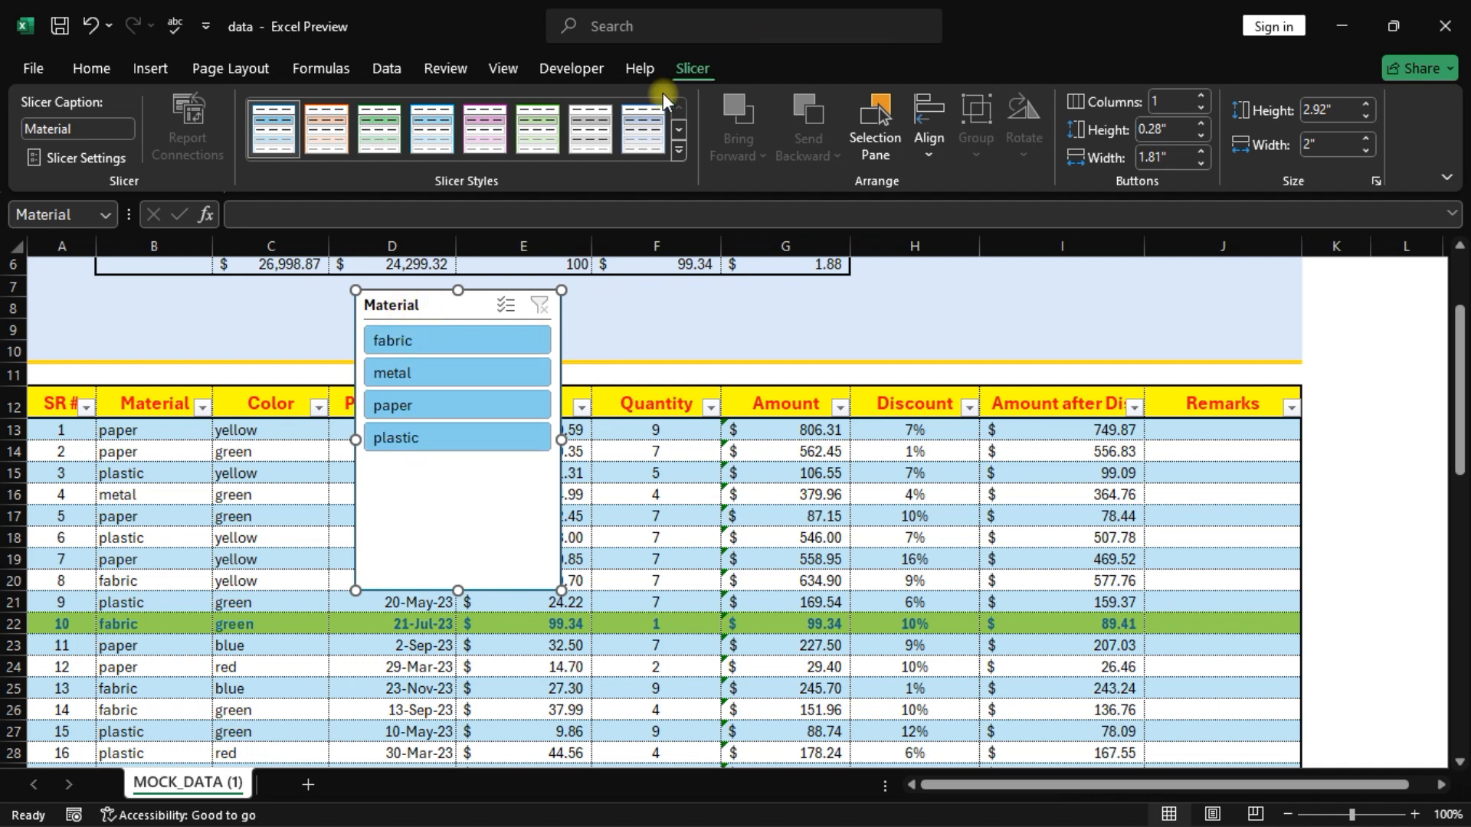
pyautogui.click(322, 140)
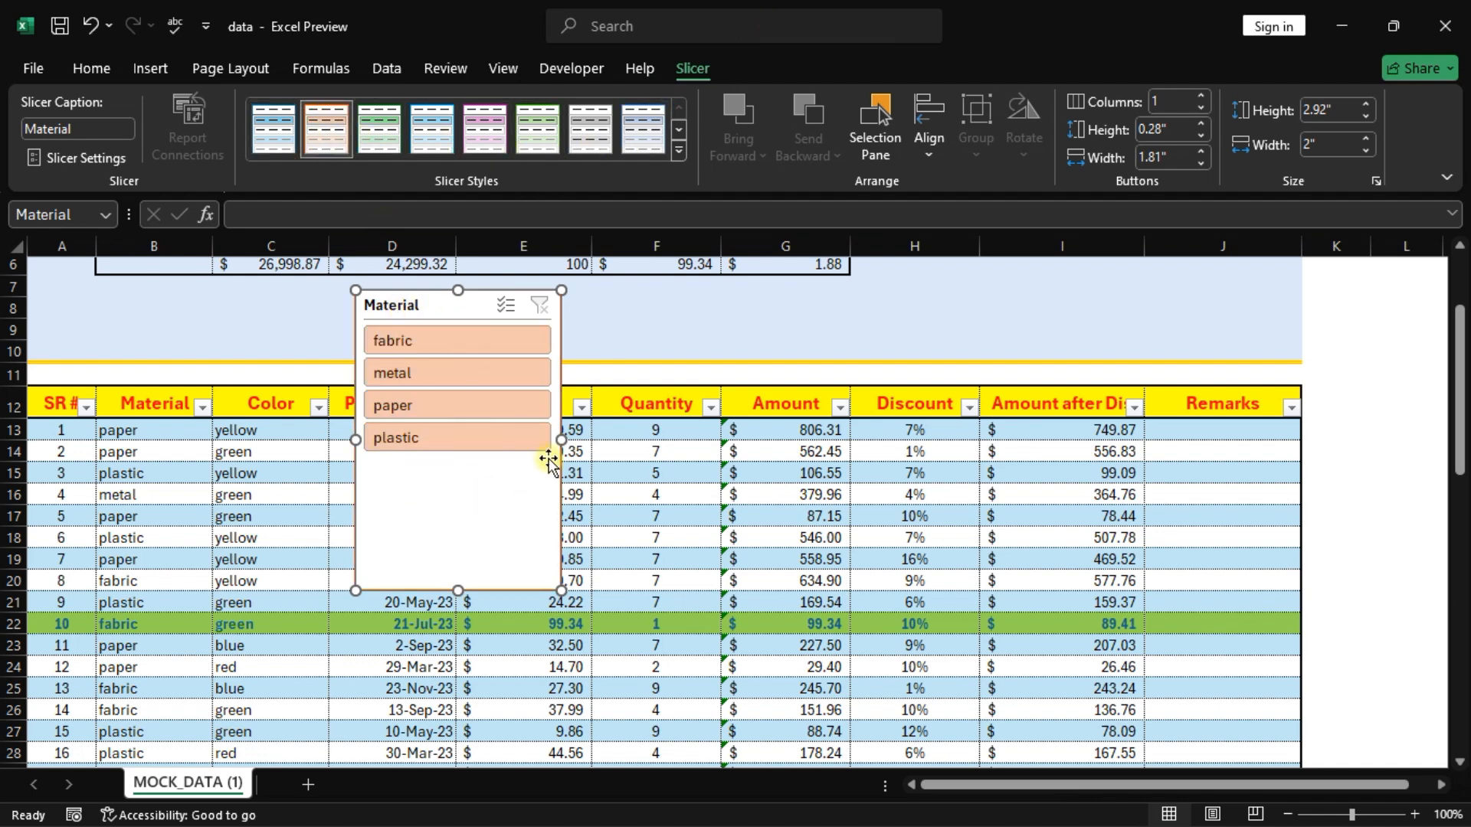
pyautogui.moveTo(415, 328); pyautogui.dragTo(452, 338)
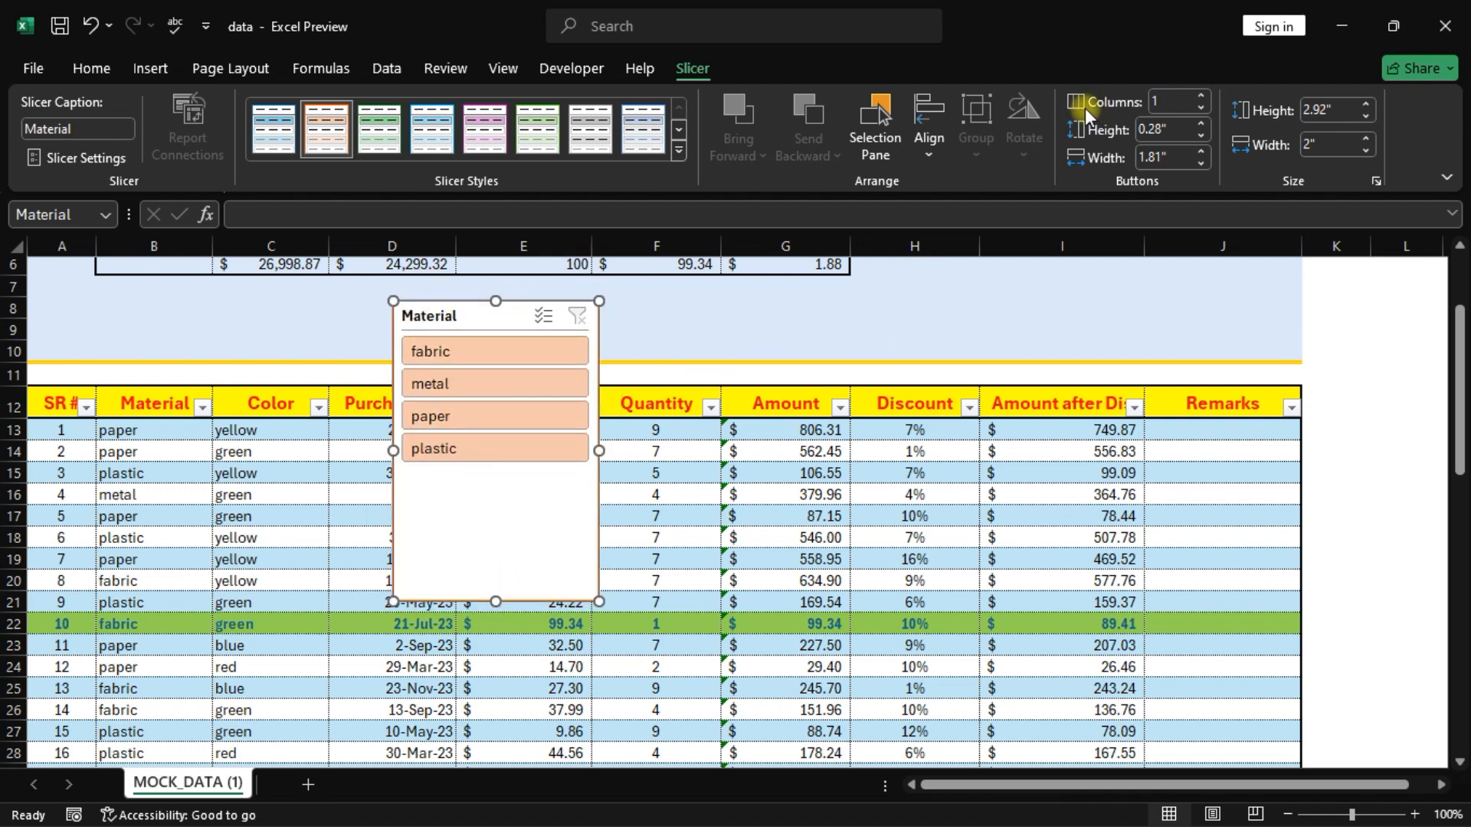
# Step: Arrange the Material slicer's buttons in 4 columns
pyautogui.click(1163, 102)
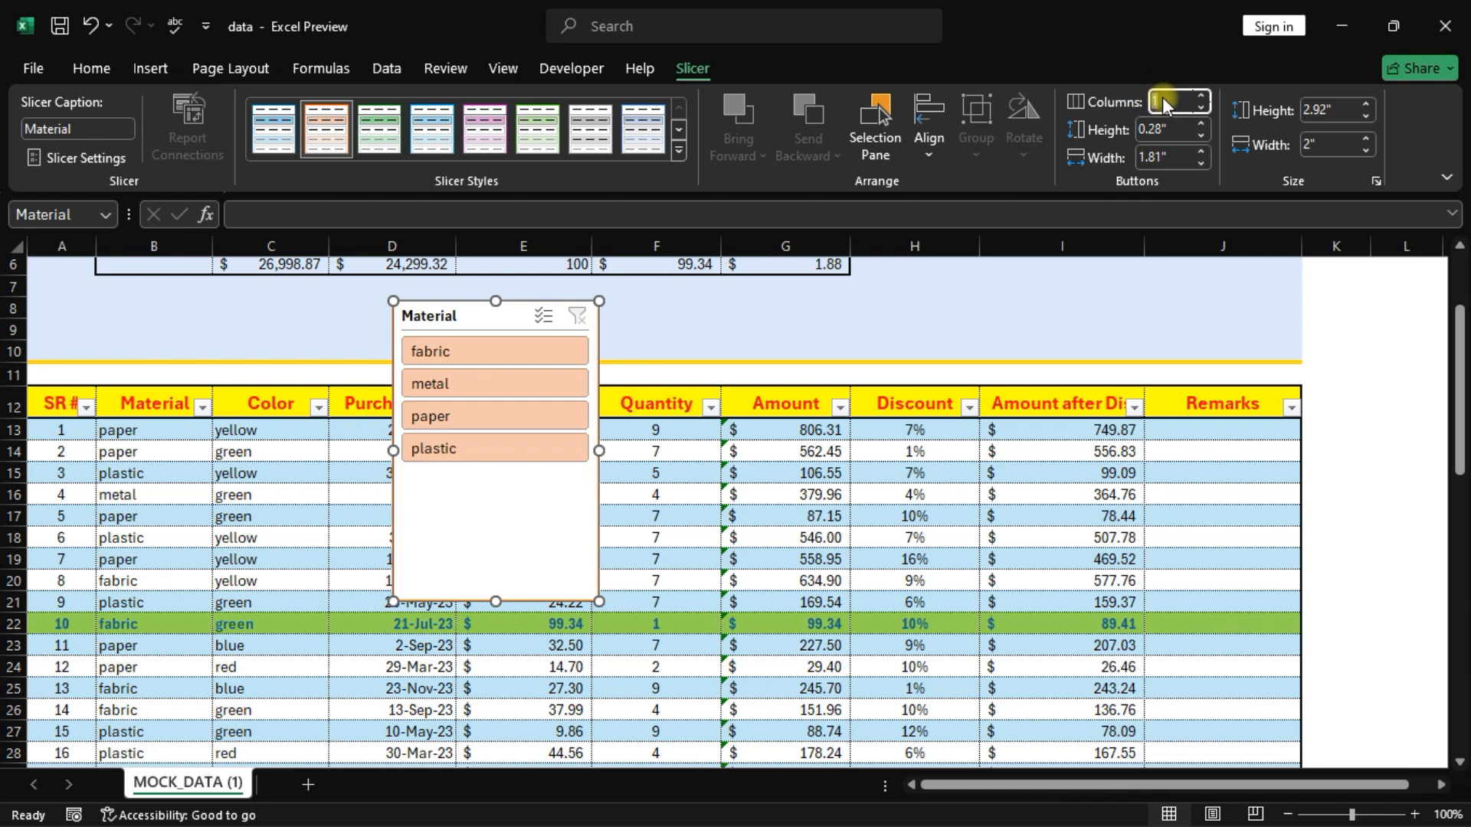
pyautogui.write('4')
pyautogui.press('Return')
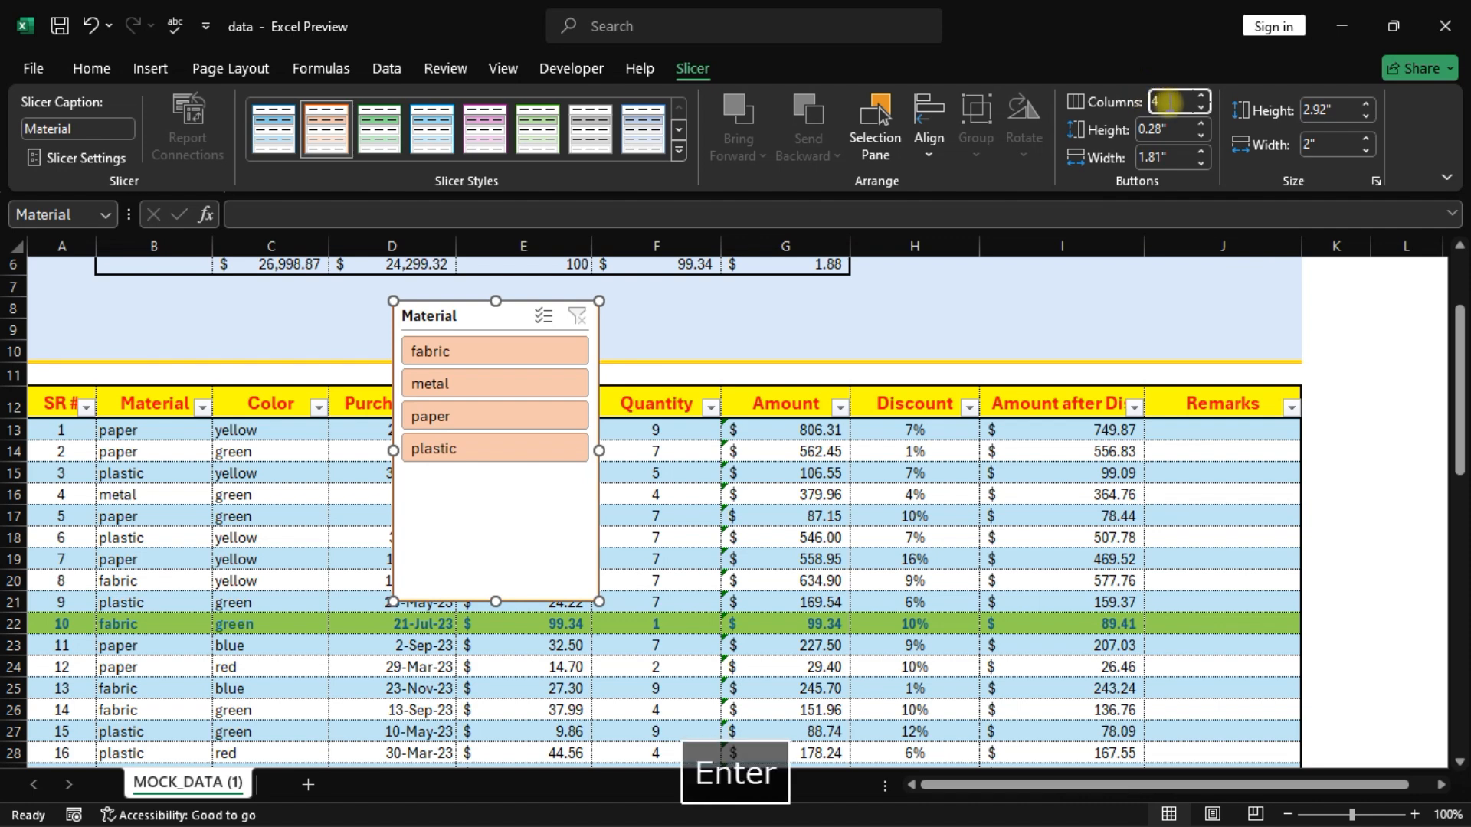
# Step: Resize the Material slicer to about 5.63" wide and 0.82" high and place it directly below the summary row
pyautogui.moveTo(599, 450); pyautogui.dragTo(973, 450)
pyautogui.moveTo(683, 601); pyautogui.dragTo(689, 385)
pyautogui.click(1100, 334)
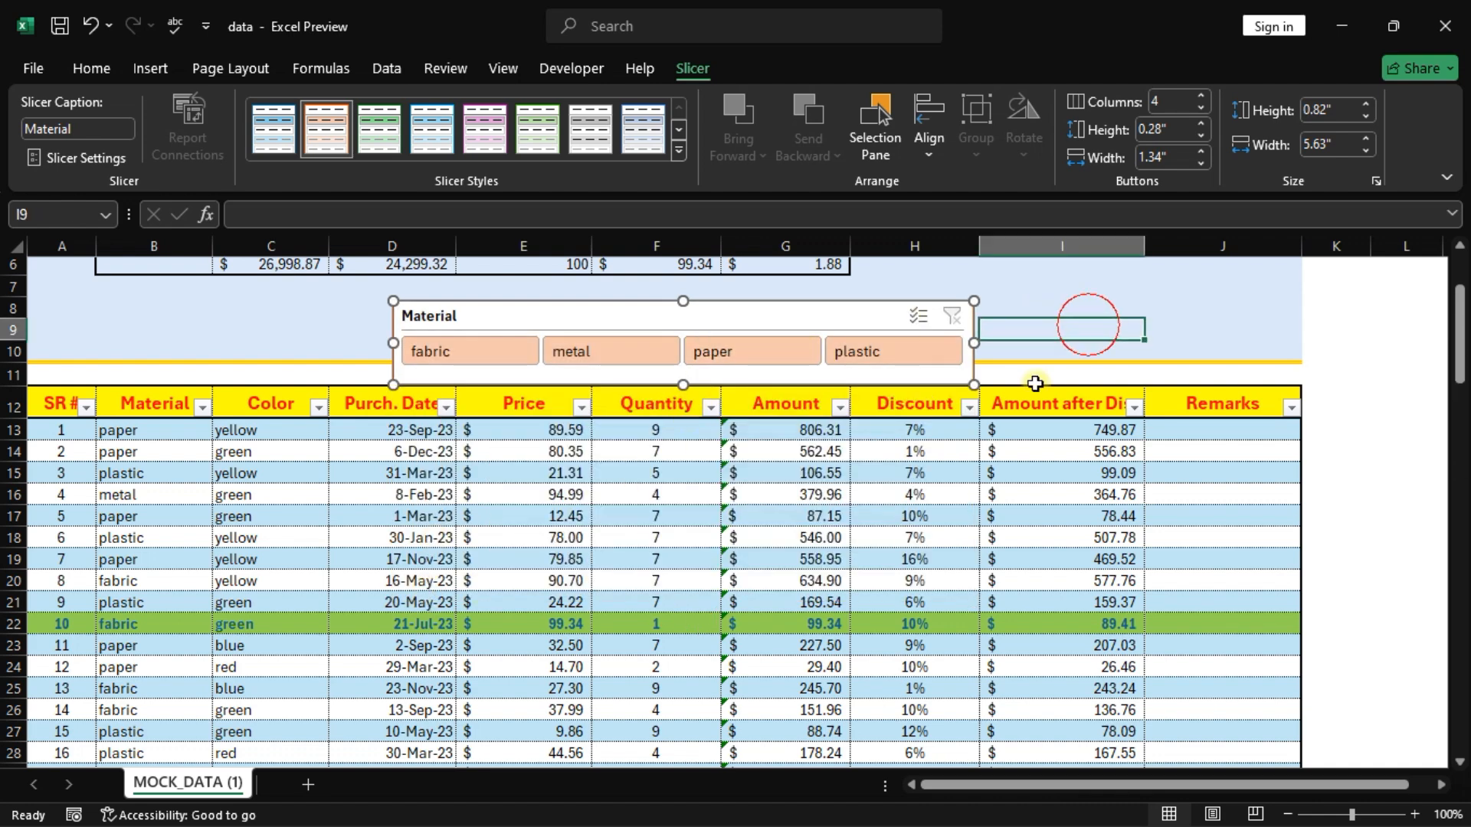
pyautogui.scroll(2, 1103, 337)
pyautogui.moveTo(700, 469); pyautogui.dragTo(486, 441)
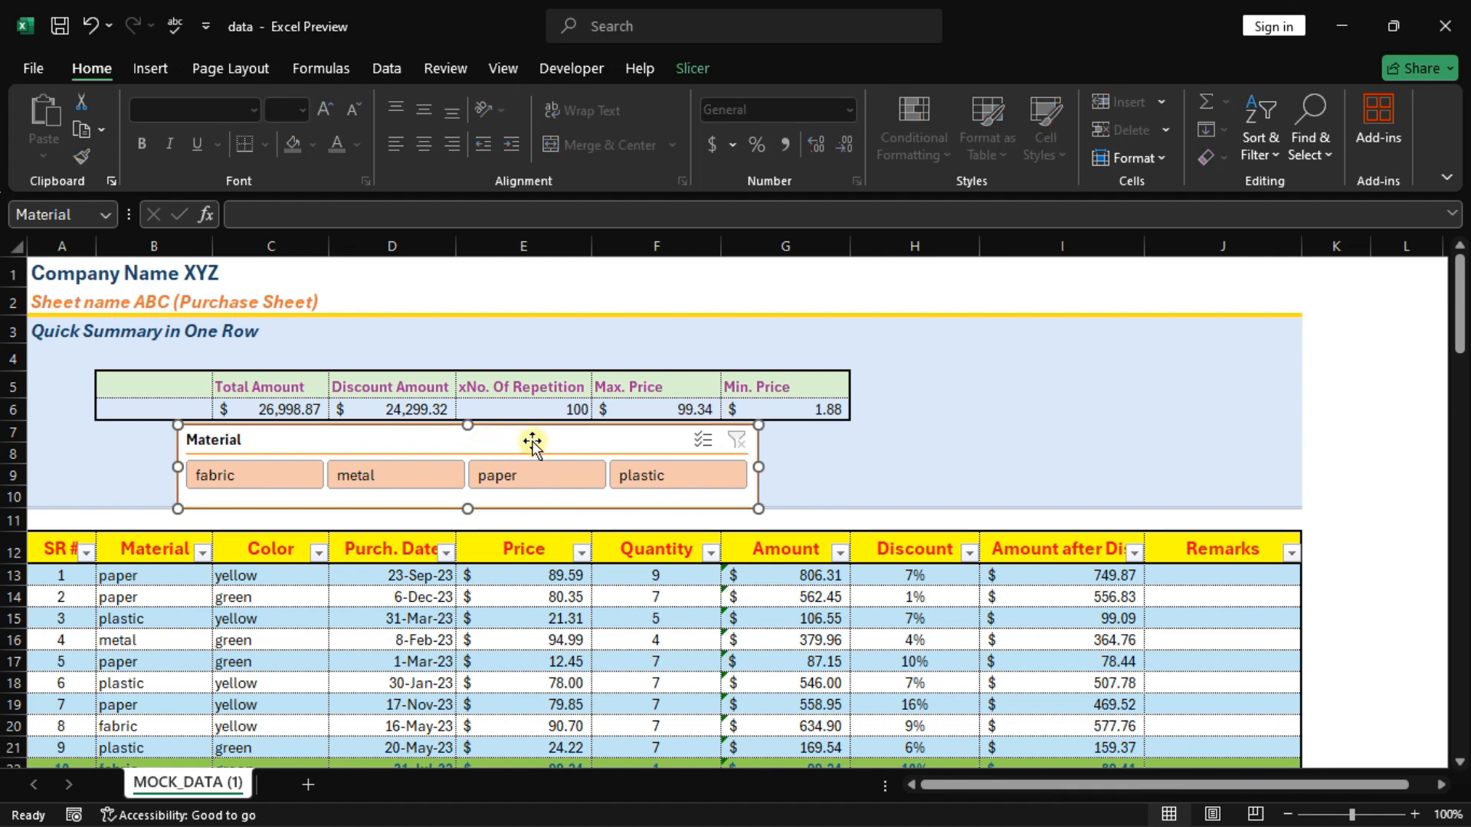
# Step: Test the slicer with fabric, metal, and both materials together, and clear its filter again
pyautogui.click(220, 476)
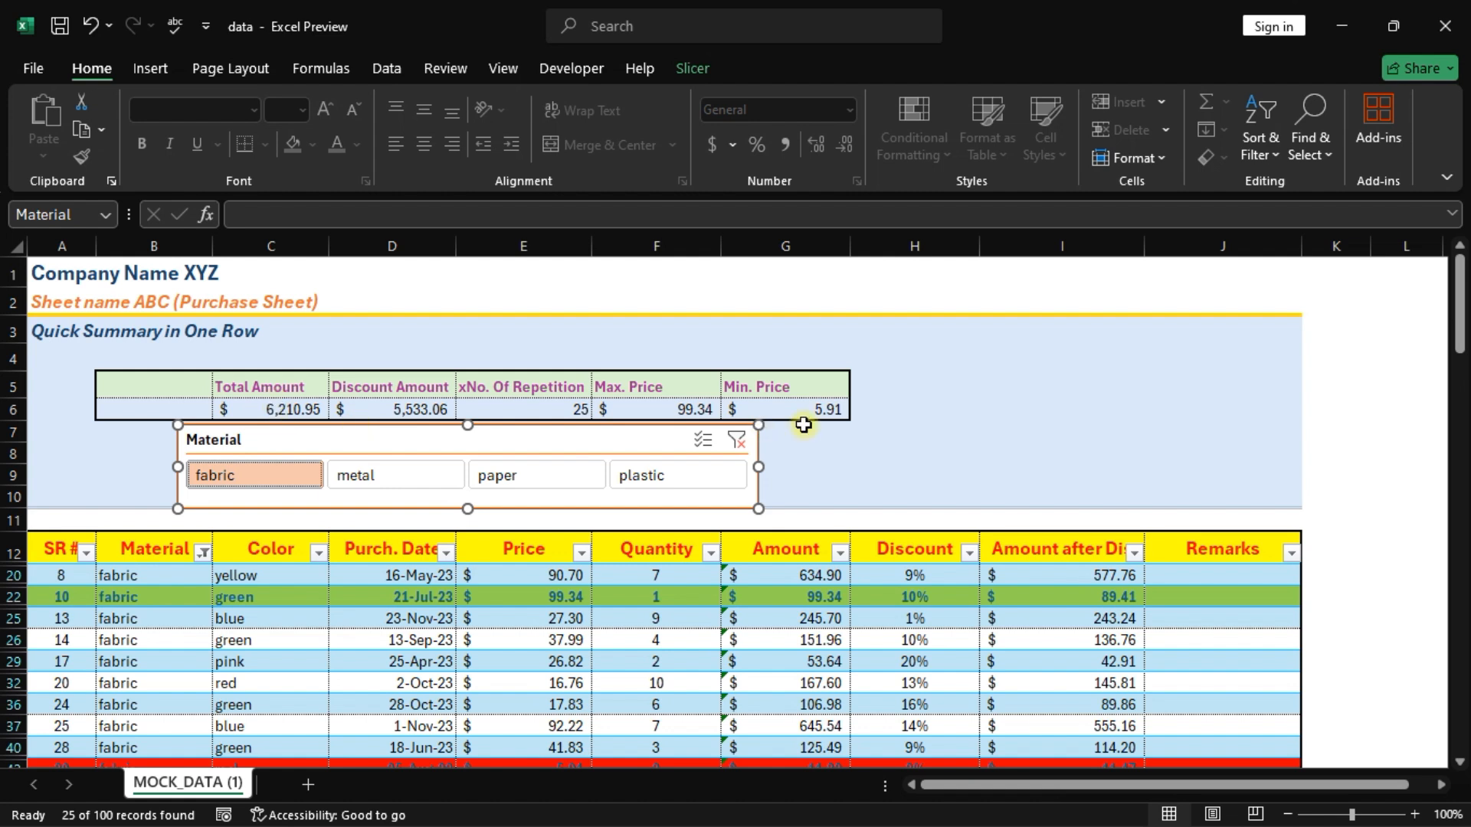
pyautogui.click(357, 475)
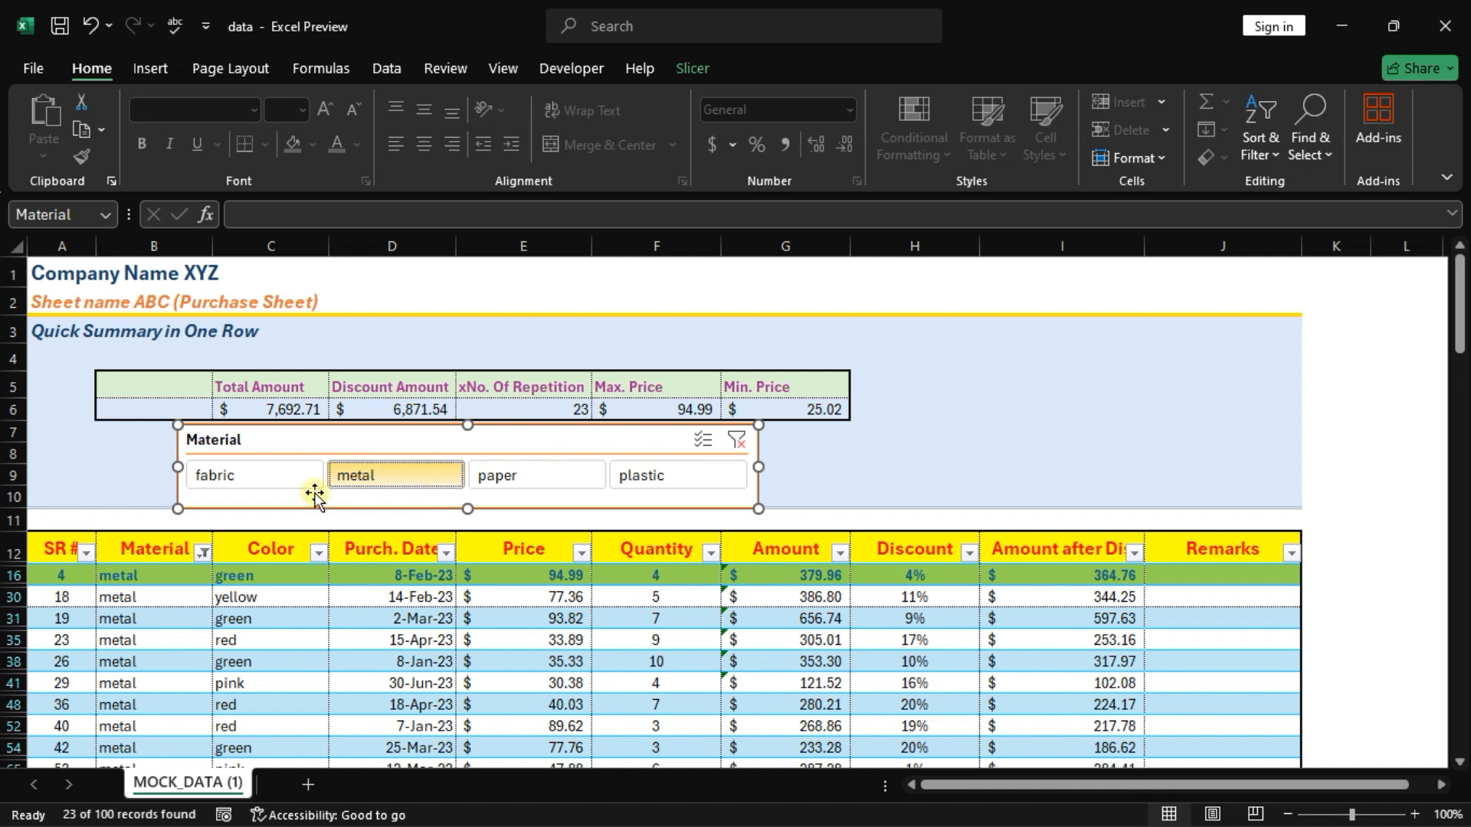
pyautogui.keyDown('ctrl'); pyautogui.click(237, 474); pyautogui.keyUp('ctrl')
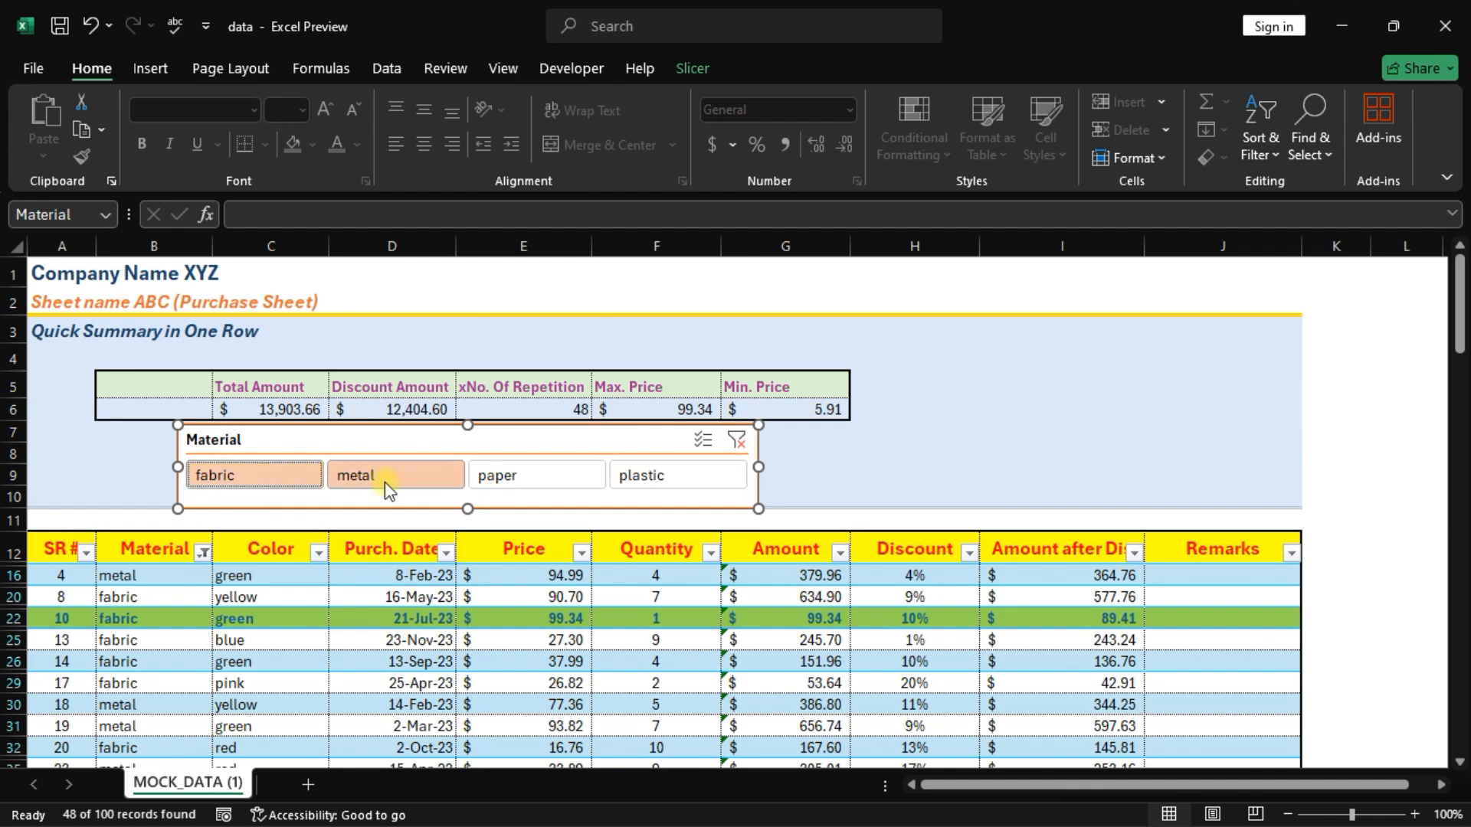
pyautogui.click(737, 440)
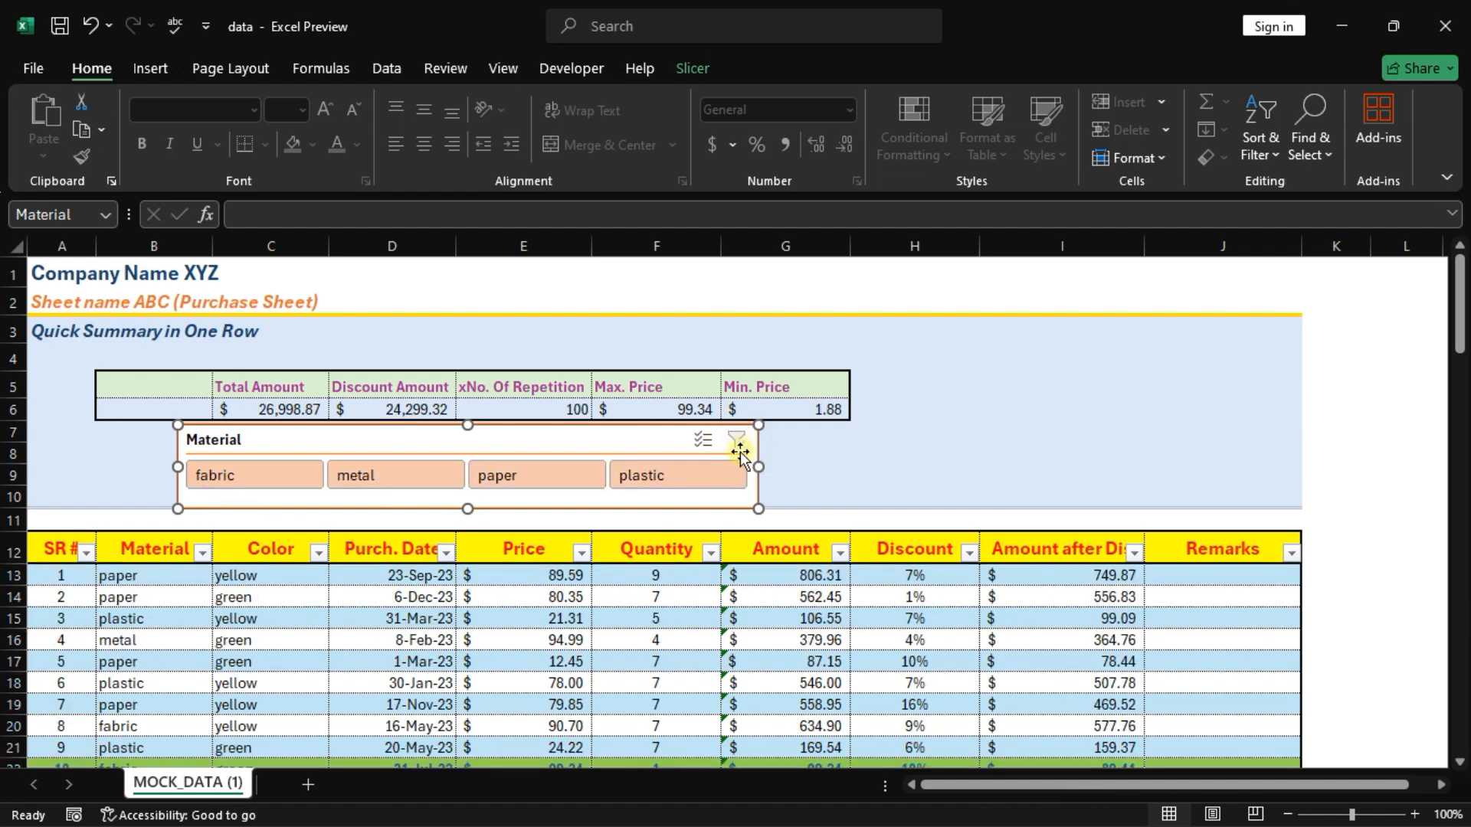
# Step: Filter the table to fabric with the Material slicer and select the summary values in C6:G6
pyautogui.click(222, 662)
pyautogui.scroll(-13, 230, 666)
pyautogui.scroll(6, 237, 675)
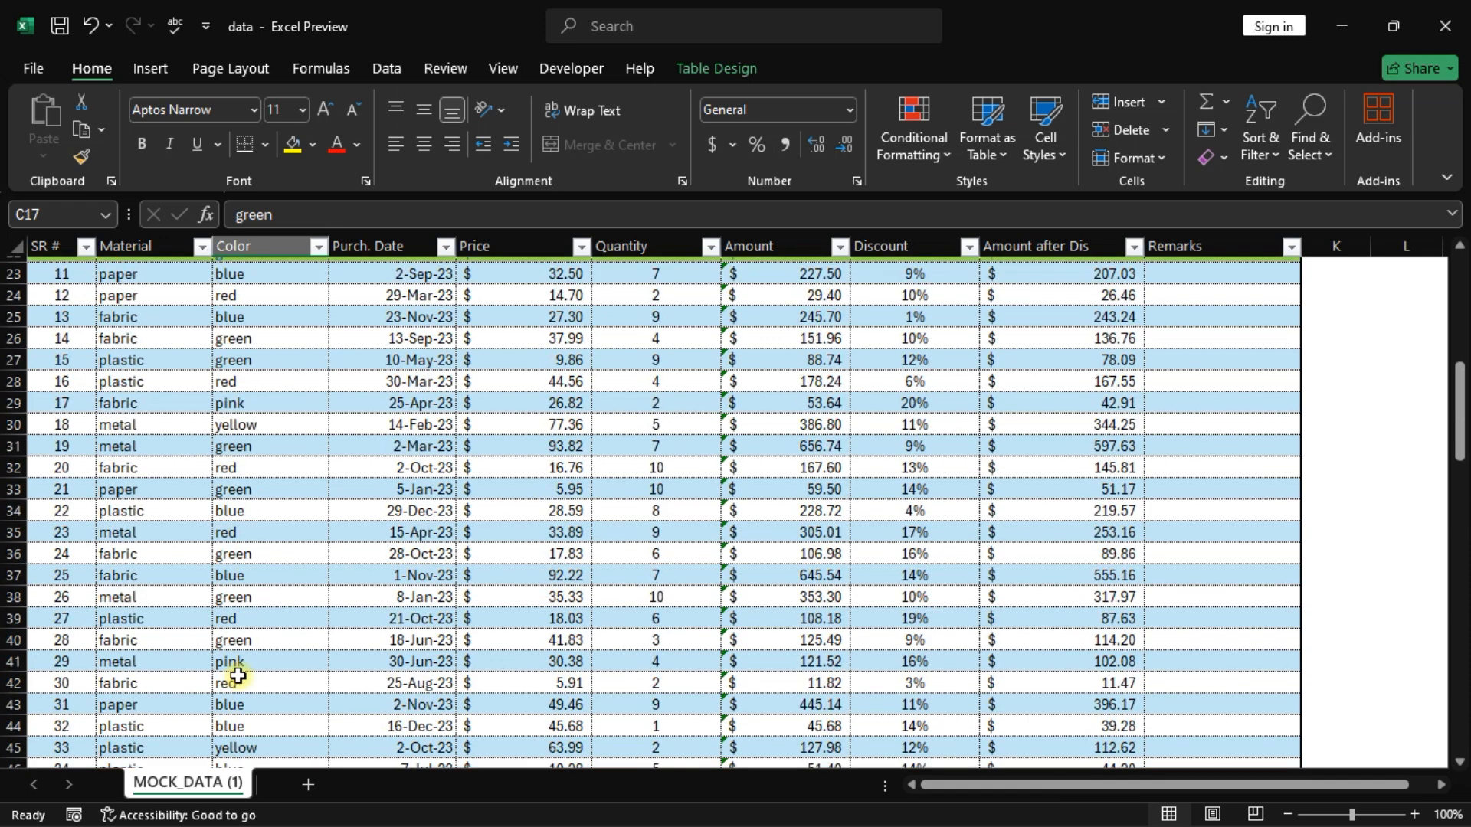
pyautogui.scroll(7, 238, 676)
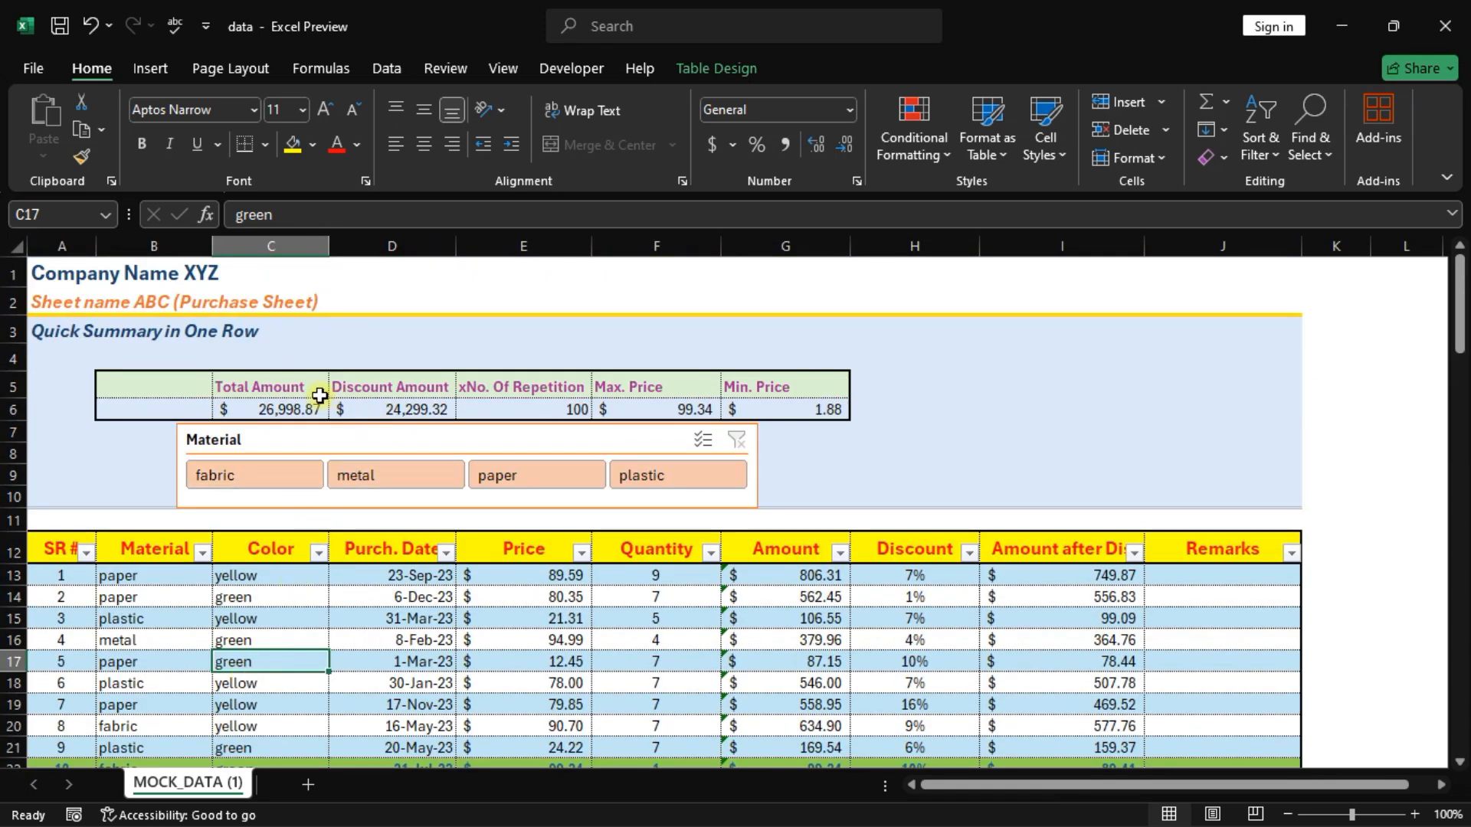
pyautogui.click(268, 476)
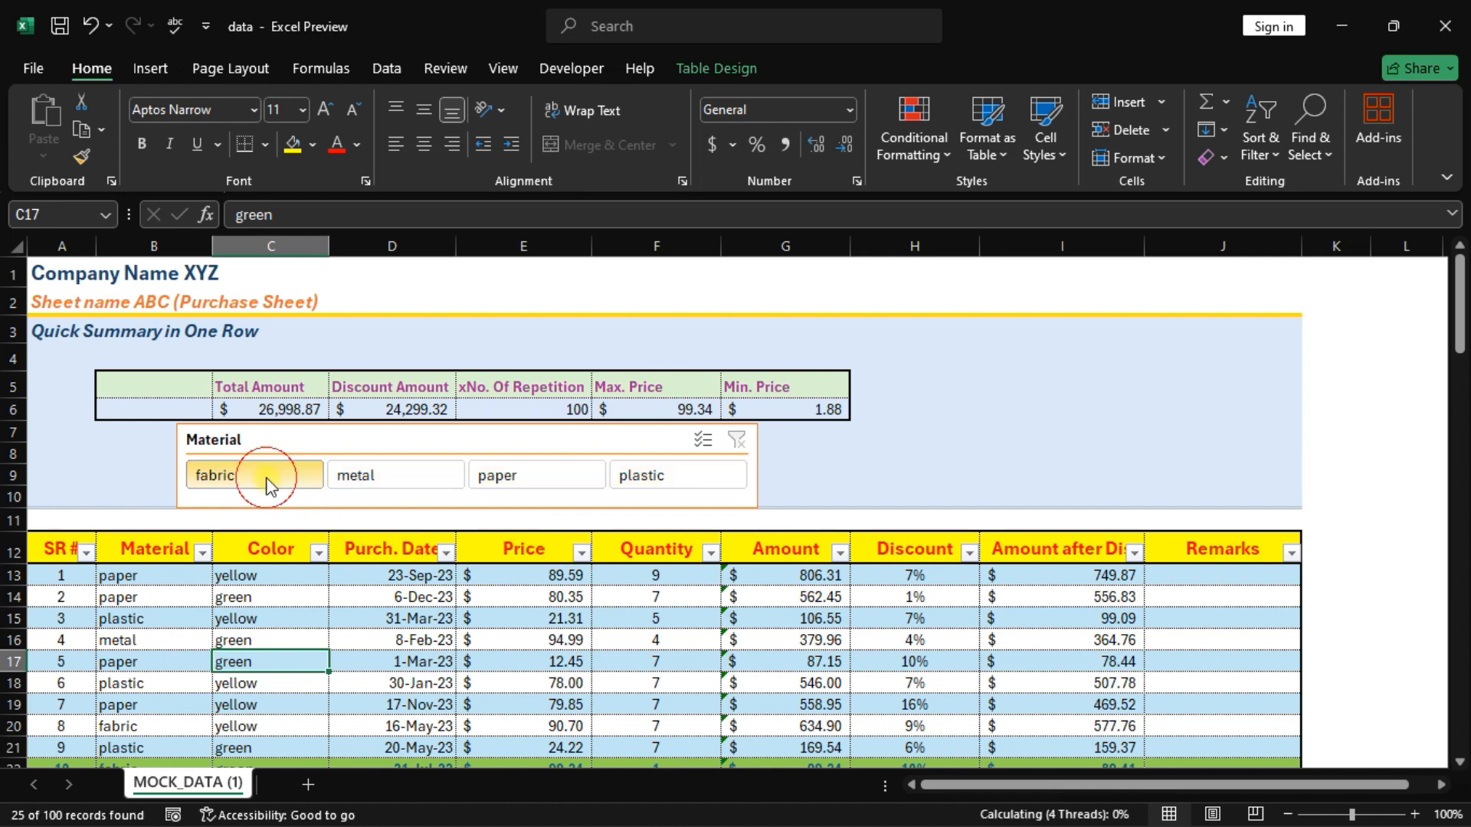
pyautogui.scroll(-3, 356, 624)
pyautogui.scroll(3, 355, 624)
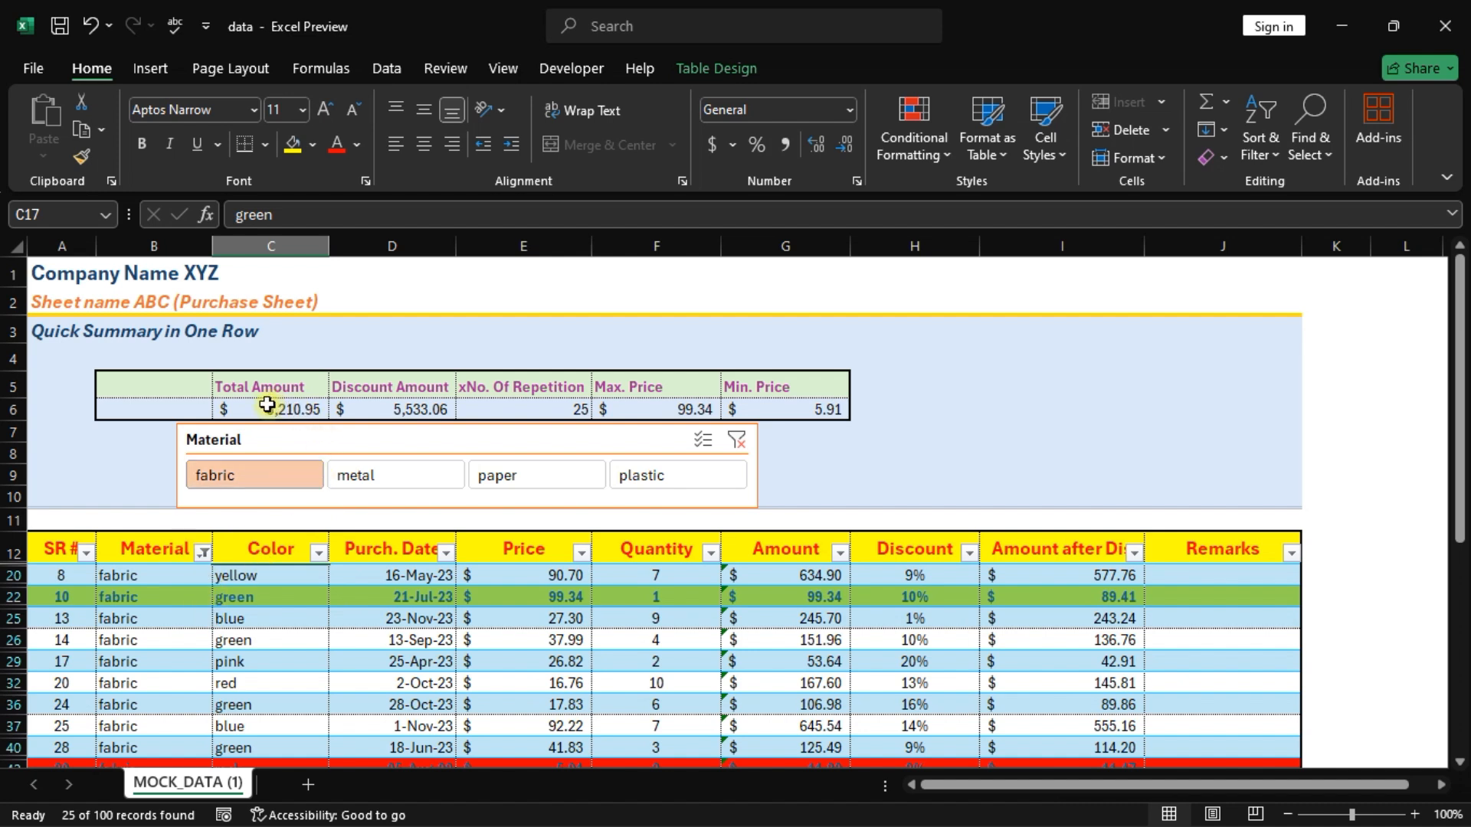
pyautogui.moveTo(266, 405); pyautogui.dragTo(777, 421)
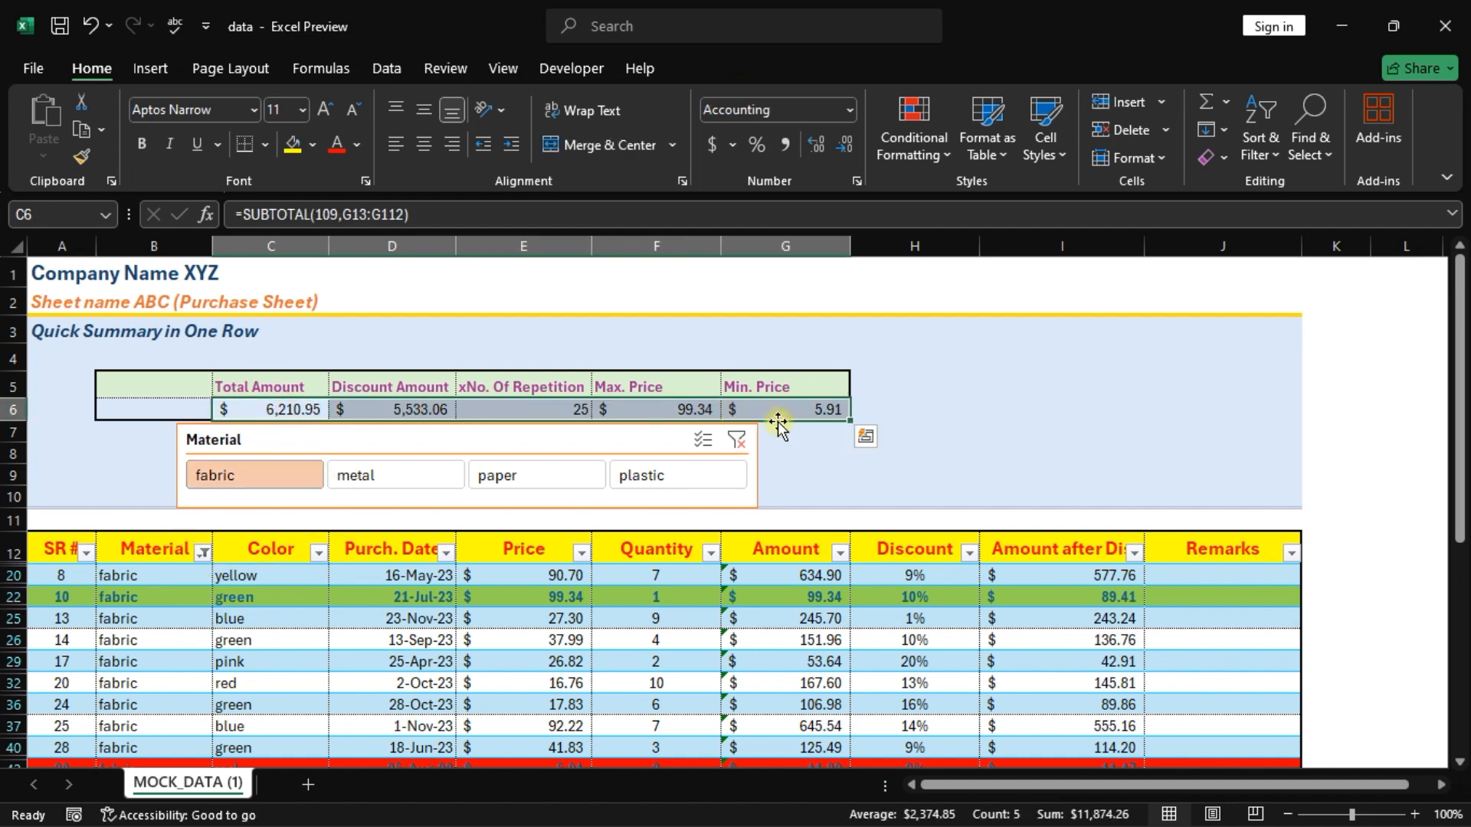